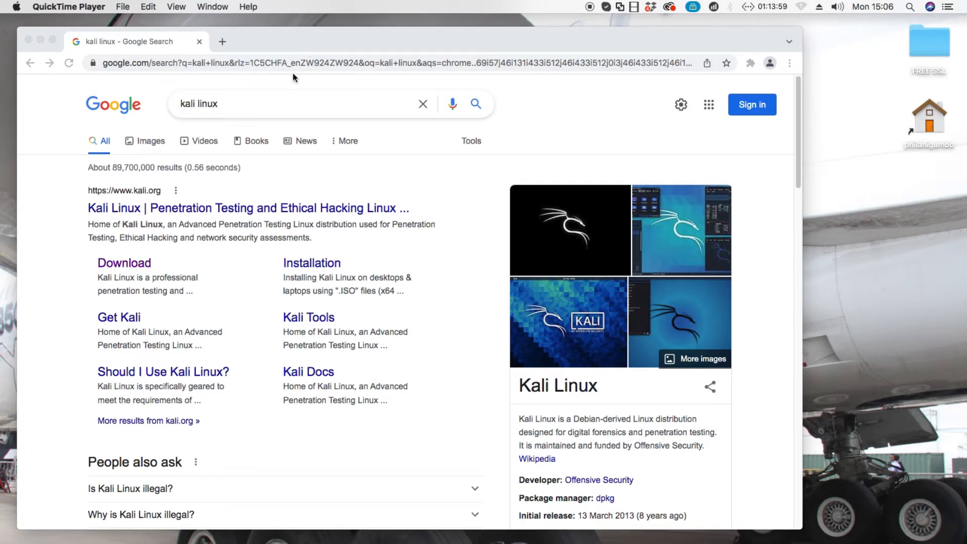
Open the official Kali Linux site from the search results and go to its Get Kali download page.
click(235, 102)
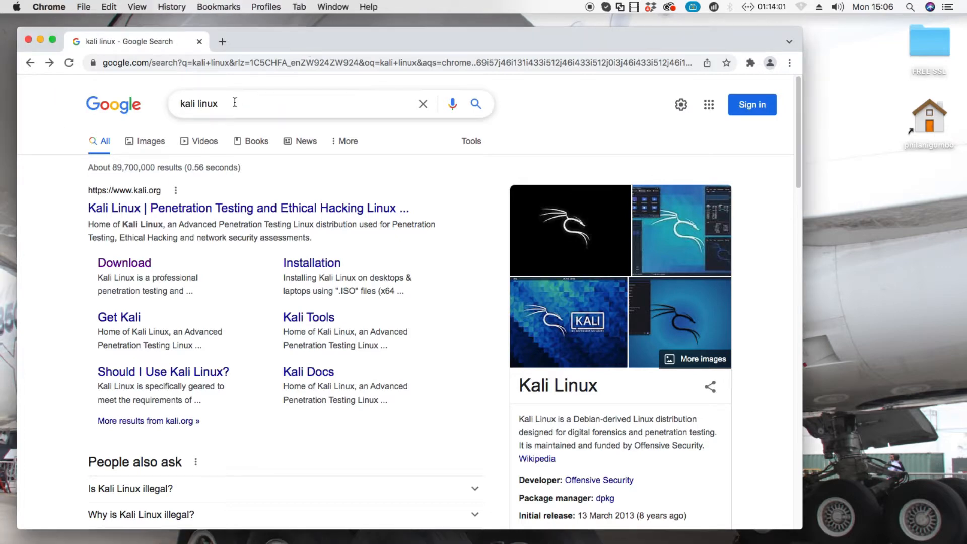
drag(256, 39, 252, 34)
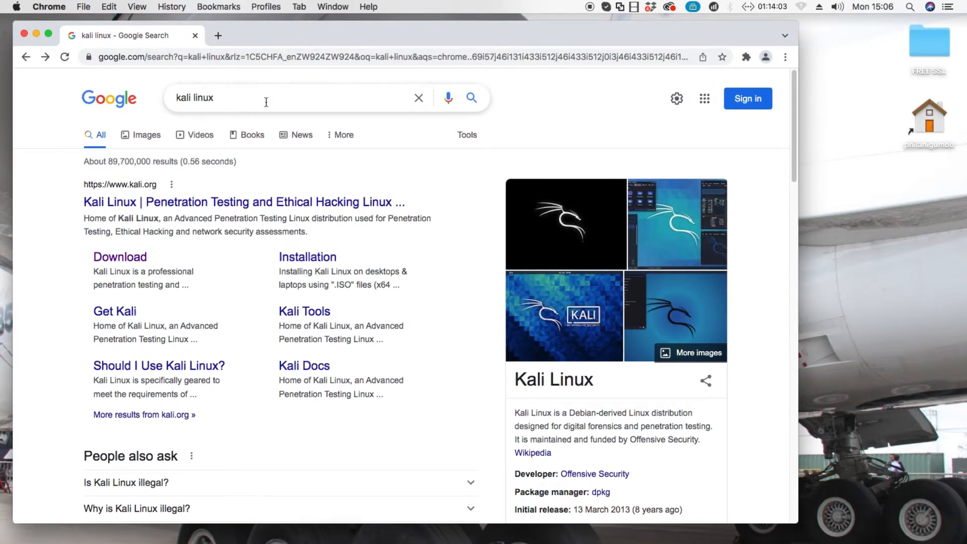
click(217, 203)
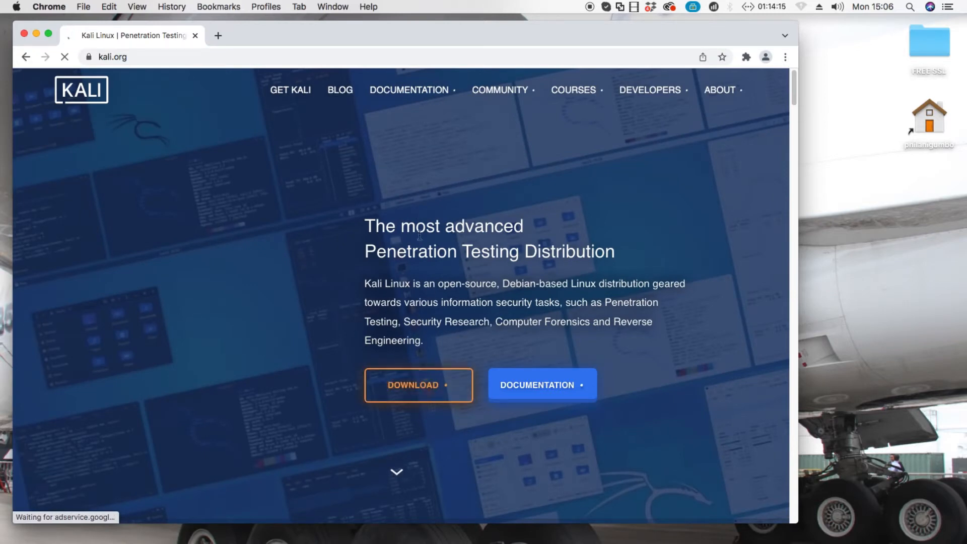
click(439, 387)
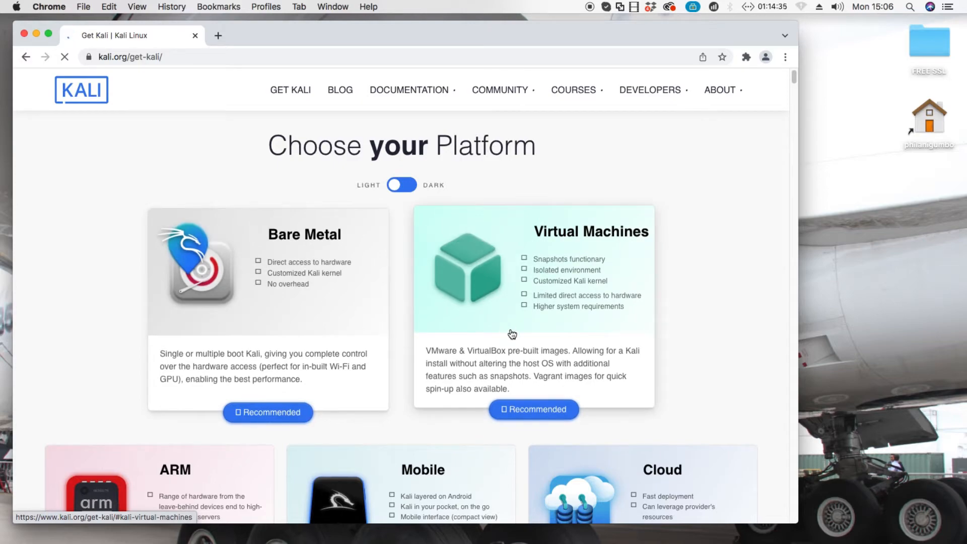
Open the Virtual Machines download section of kali.org in a new tab.
scroll(527, 329, down, 5)
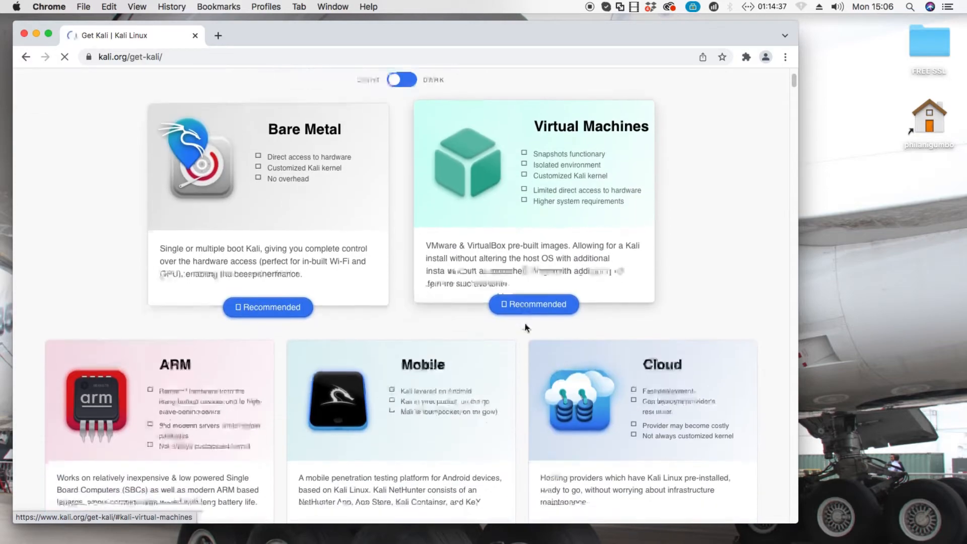
scroll(525, 328, up, 5)
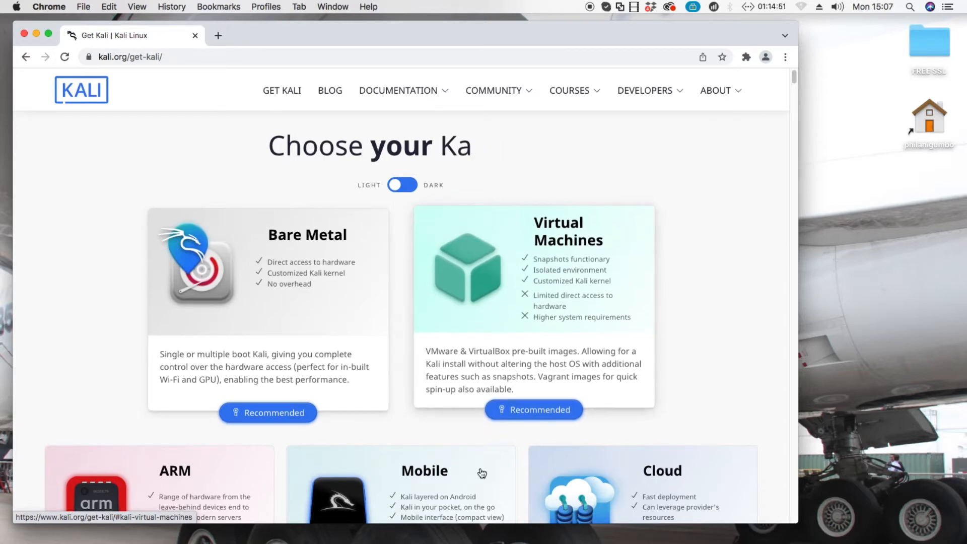
right_click(549, 409)
click(558, 413)
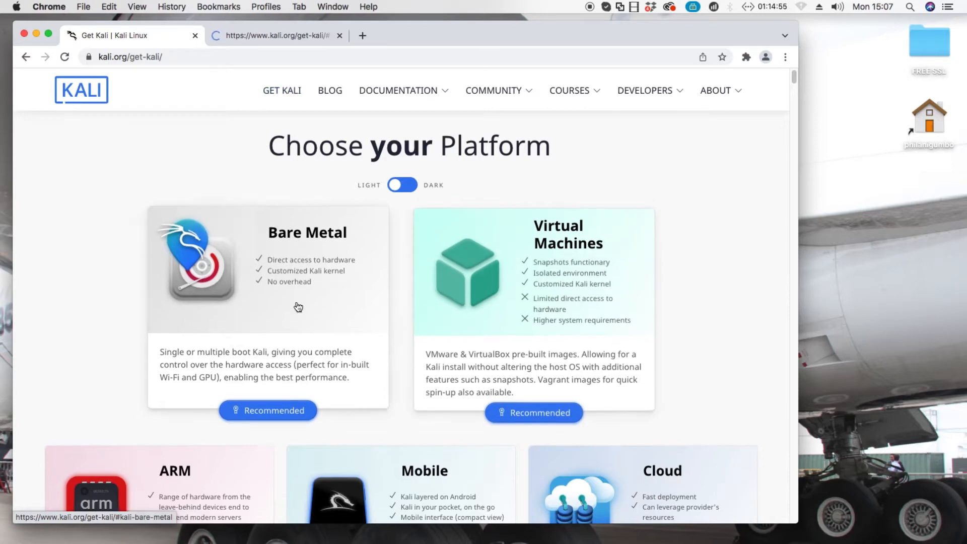
Download the 64-bit Kali Linux 2021.4a Installer ISO from the Bare Metal section.
click(283, 414)
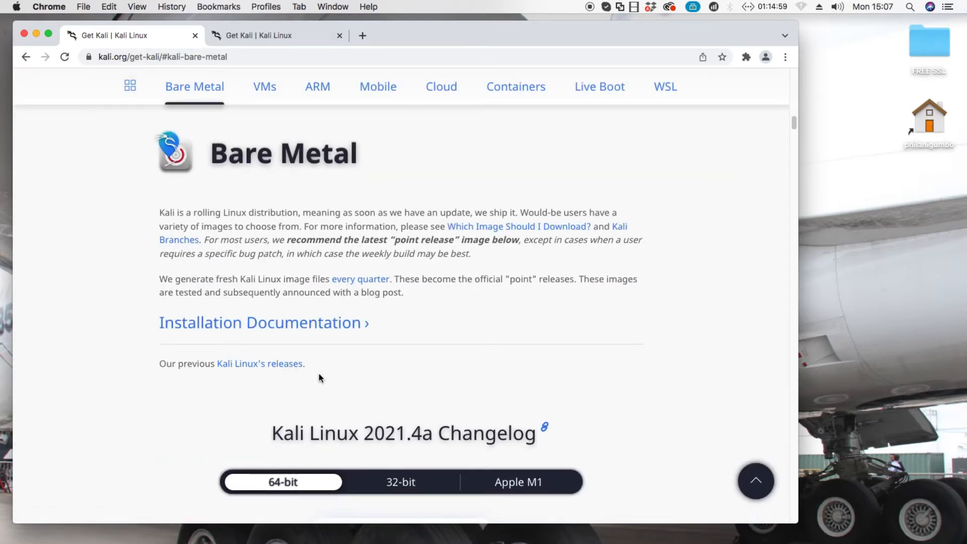
scroll(318, 374, down, 2)
scroll(319, 375, down, 3)
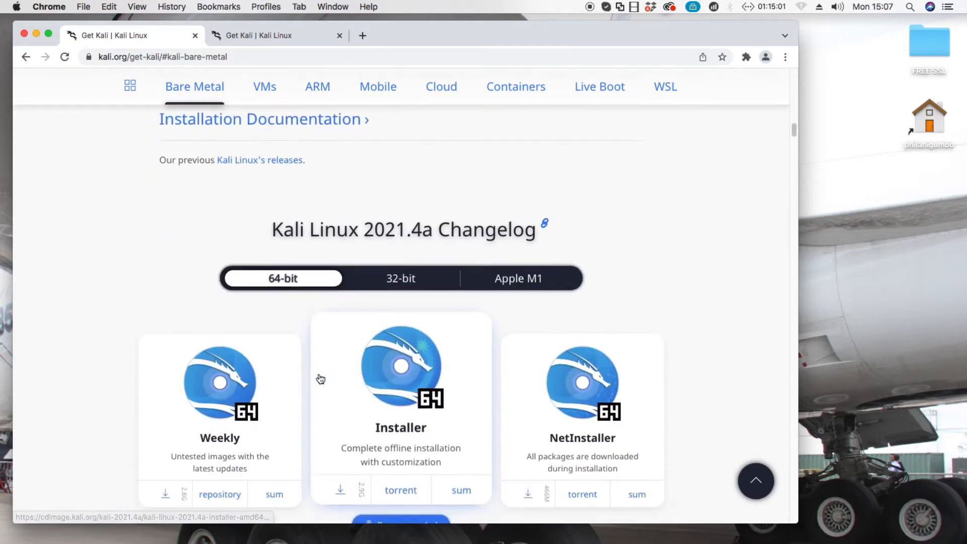
scroll(320, 379, down, 1)
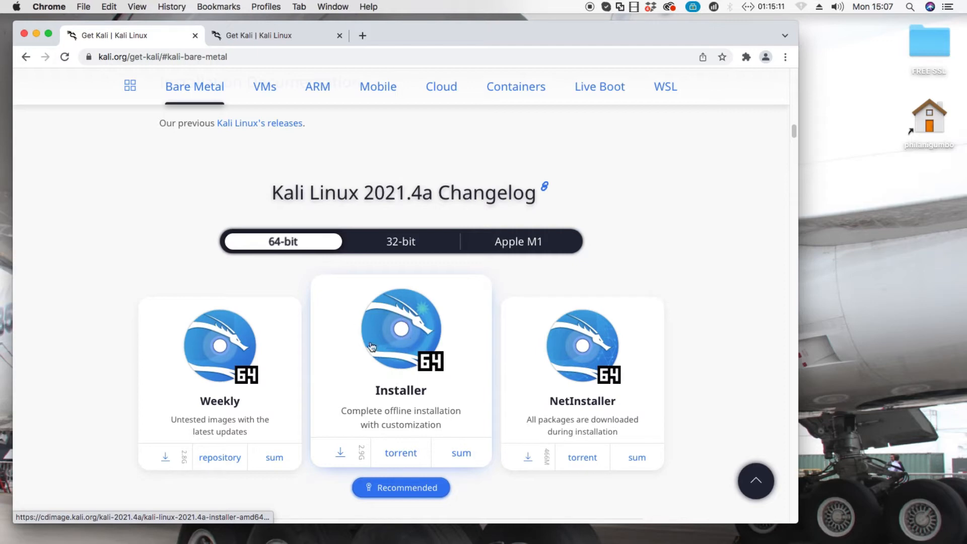
click(344, 455)
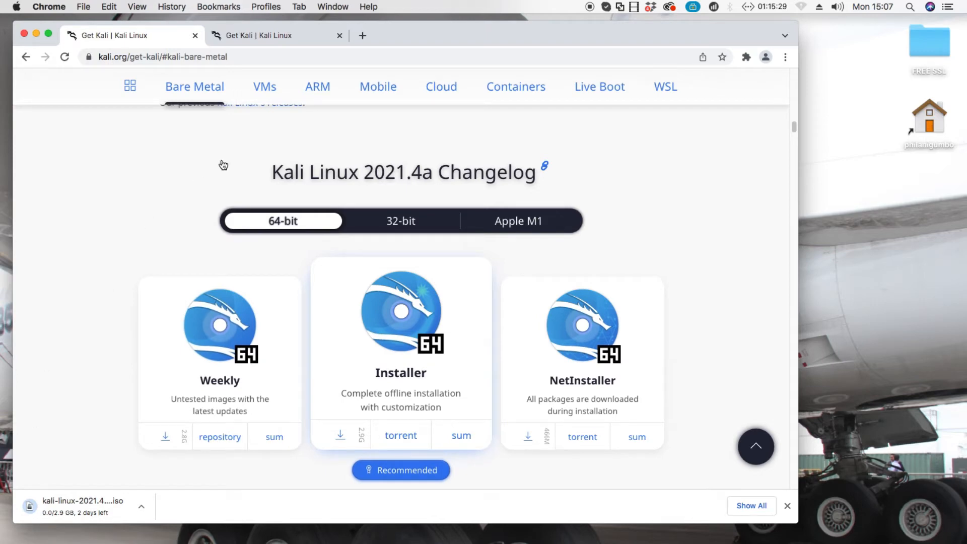
Start downloading the 64-bit VMware image from the Virtual Machines tab.
click(269, 35)
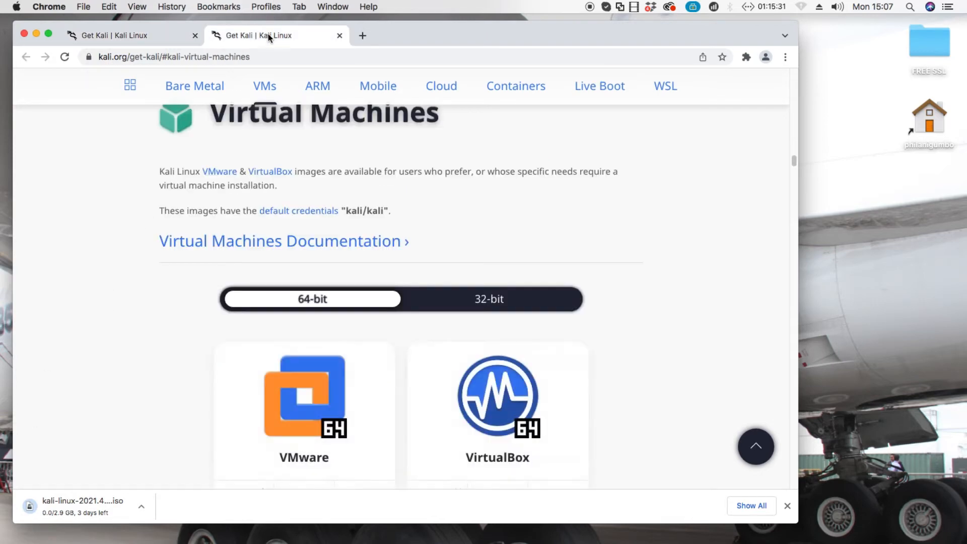
scroll(521, 255, down, 1)
scroll(521, 256, down, 4)
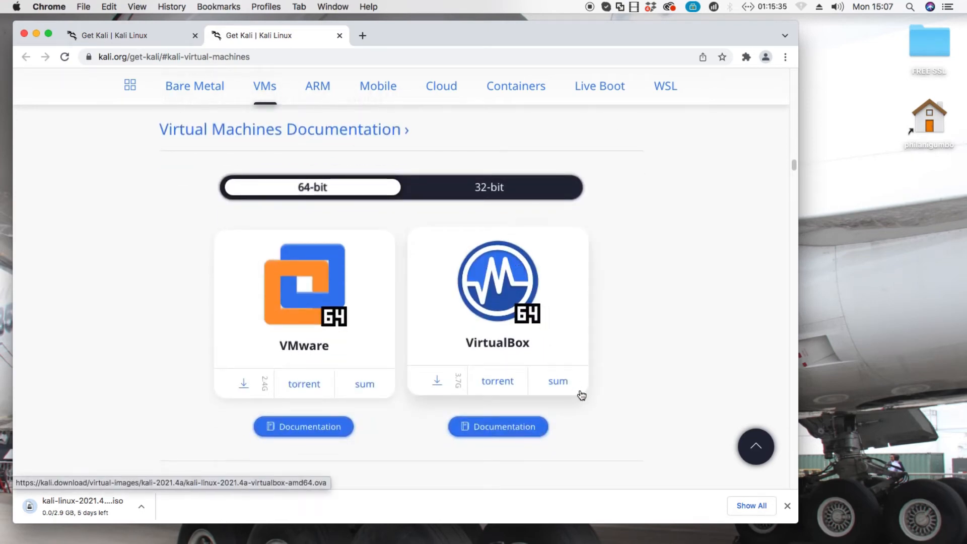
scroll(584, 397, down, 1)
scroll(584, 397, down, 8)
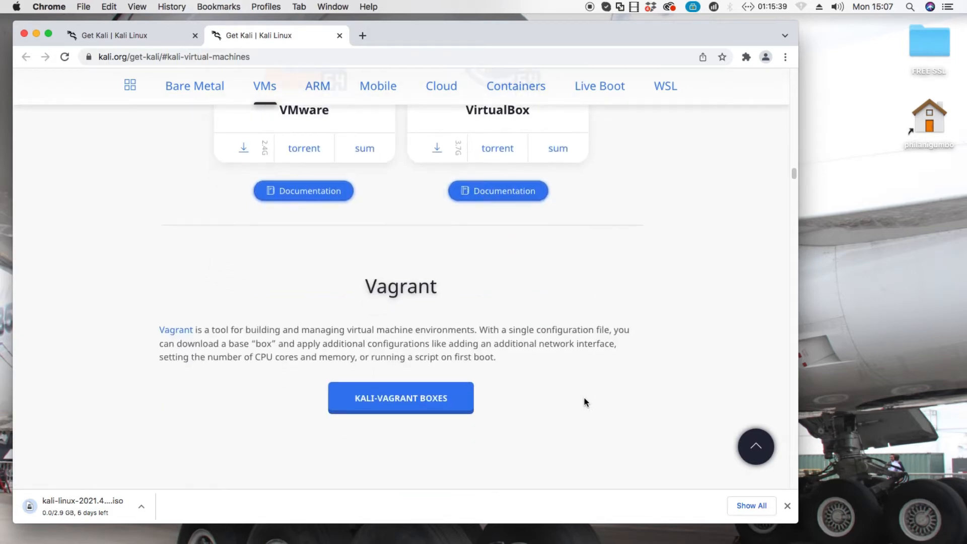
scroll(584, 397, down, 5)
scroll(584, 397, up, 12)
scroll(337, 419, down, 2)
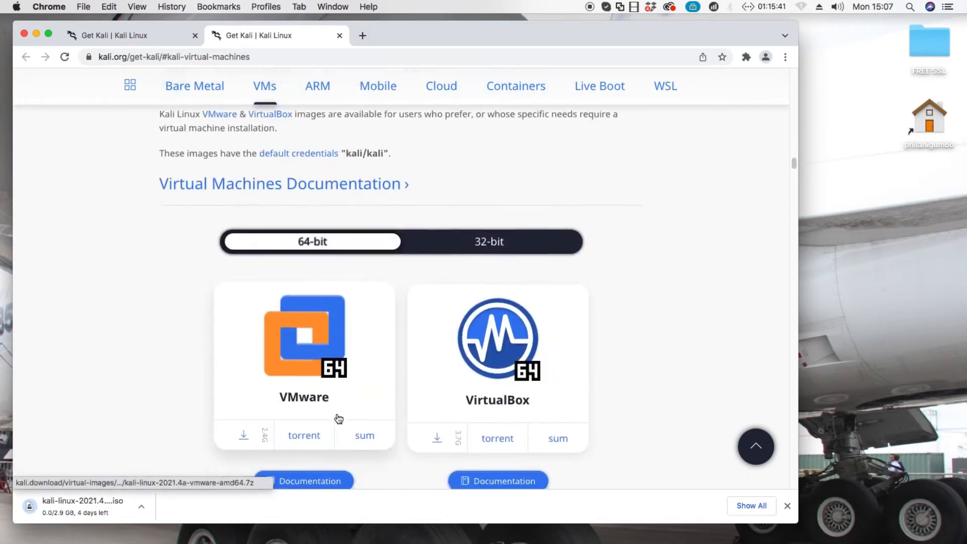
click(245, 418)
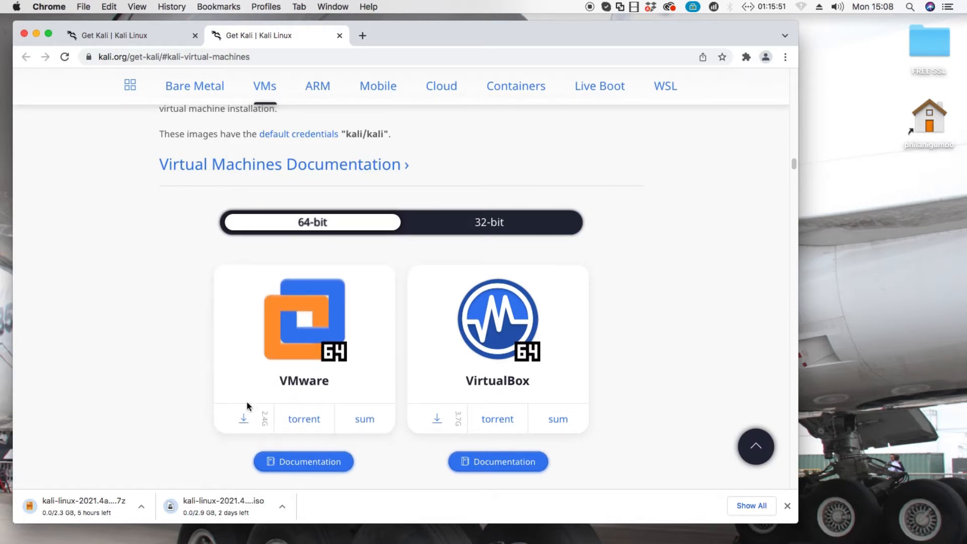
Cancel the VMware image download and return to the Bare Metal tab.
click(145, 508)
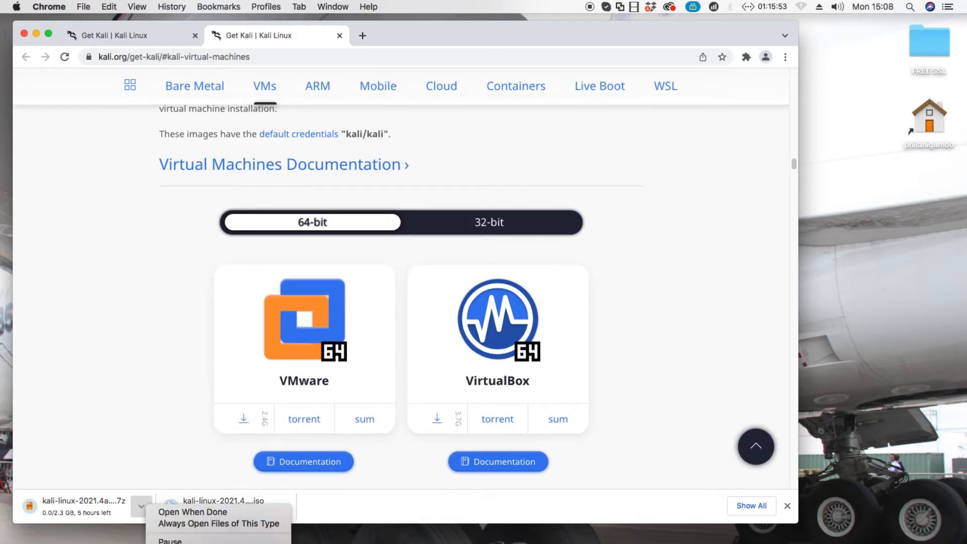
click(166, 543)
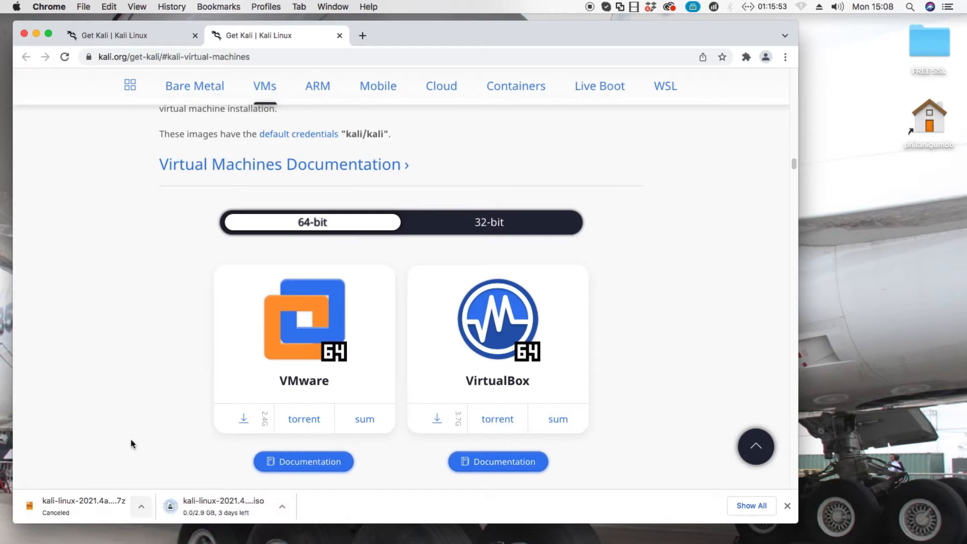
click(129, 41)
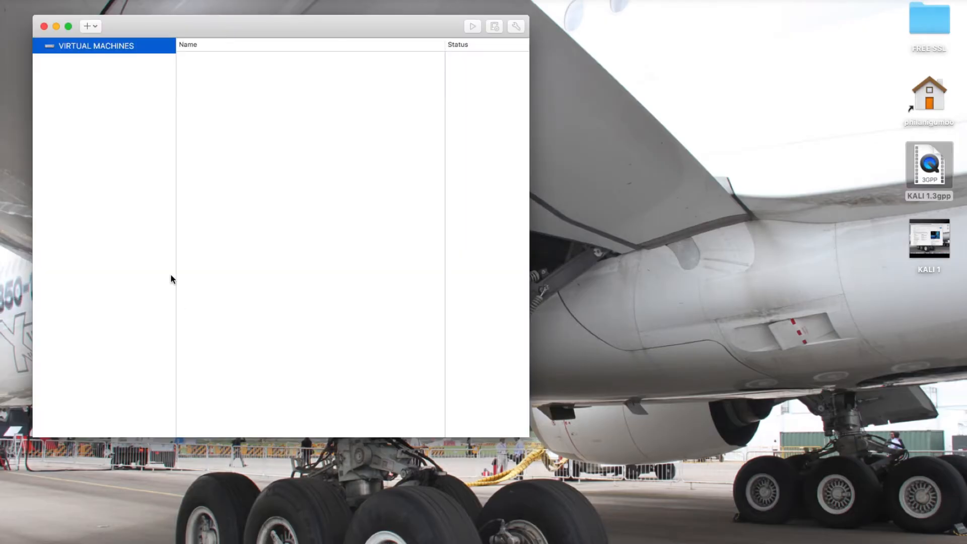
Start a new virtual machine from the + menu using 'Create a custom virtual machine'.
drag(142, 33, 179, 78)
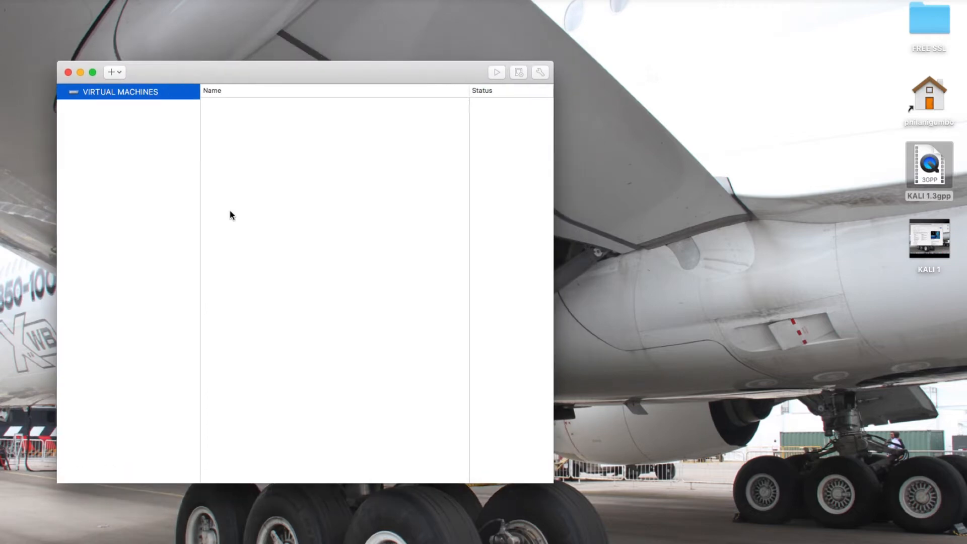
click(112, 73)
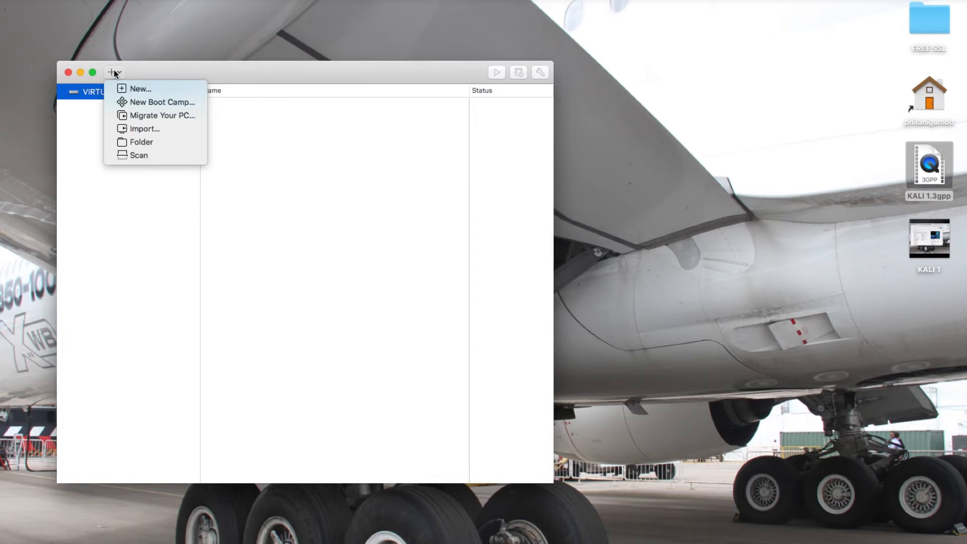
click(132, 89)
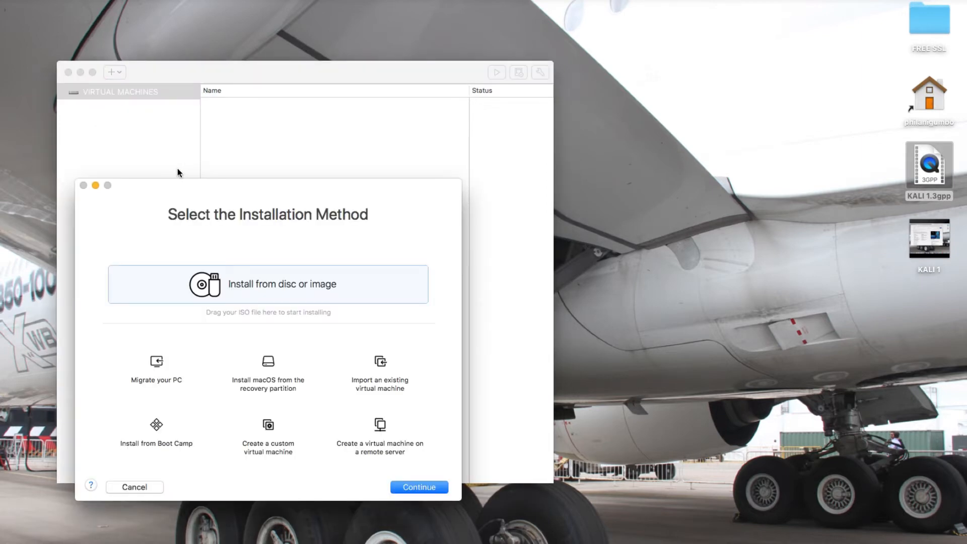
drag(181, 188, 196, 132)
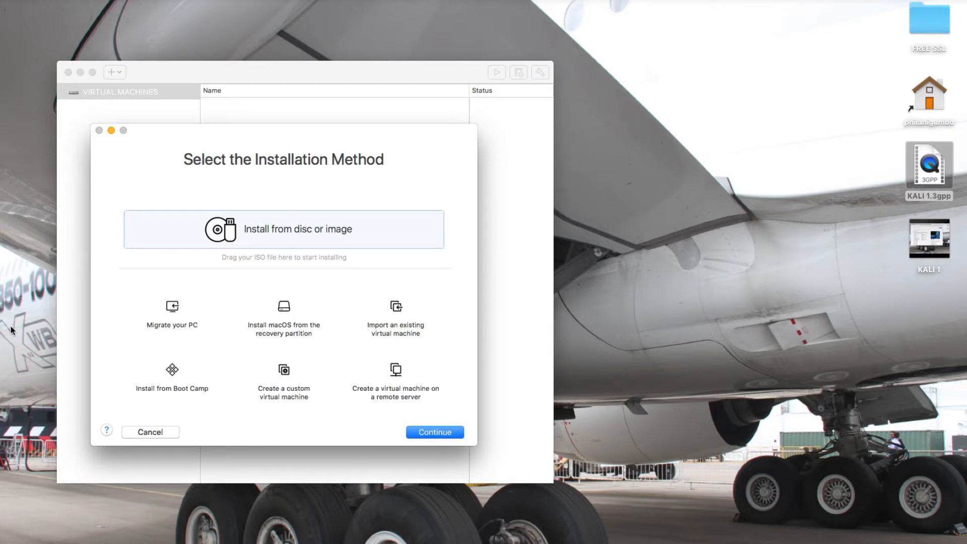
click(284, 398)
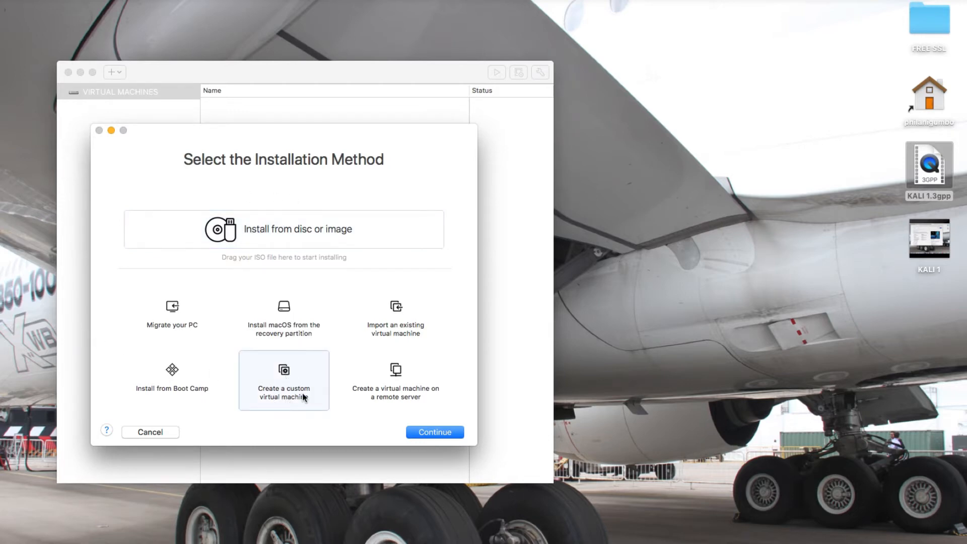
click(451, 435)
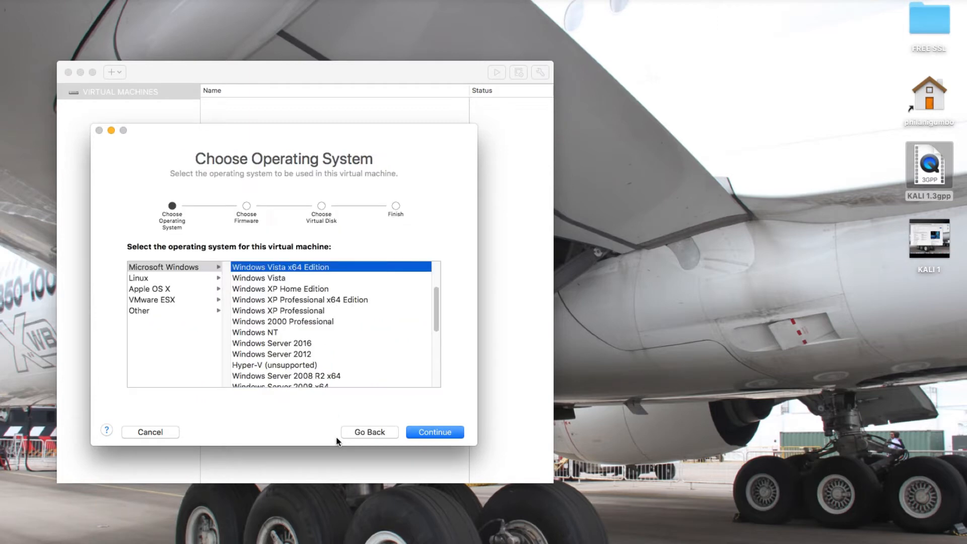
Choose Linux › Debian 9.x 64-bit as the guest operating system and continue.
click(142, 277)
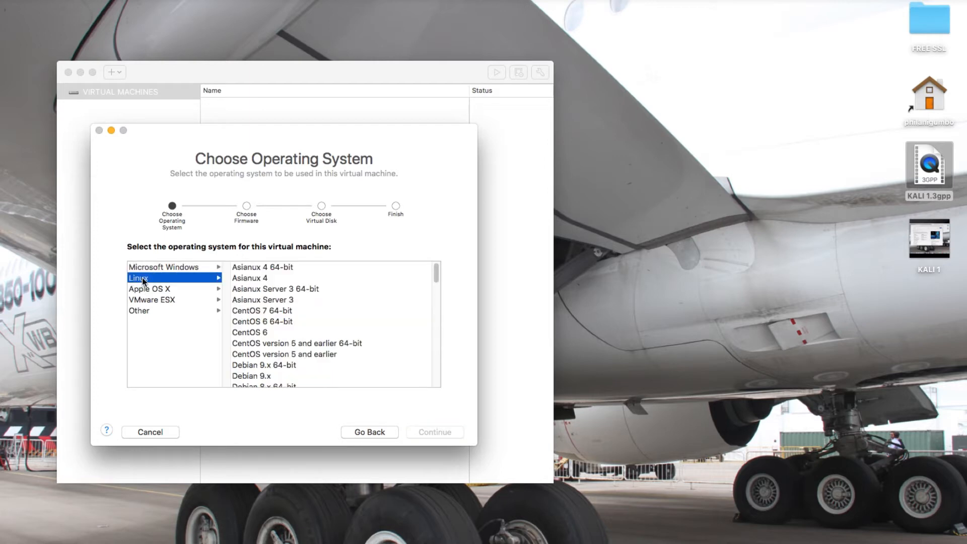
scroll(279, 332, down, 15)
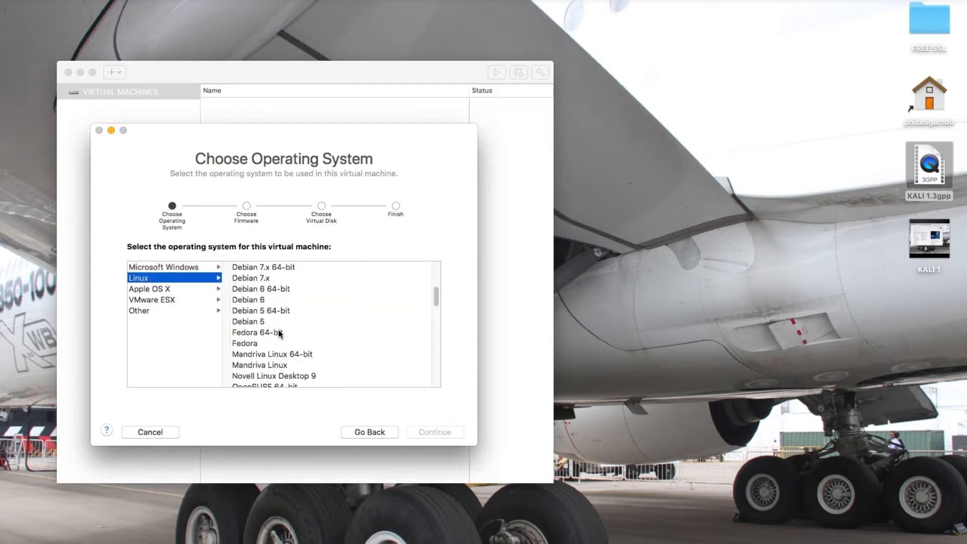
scroll(279, 332, down, 10)
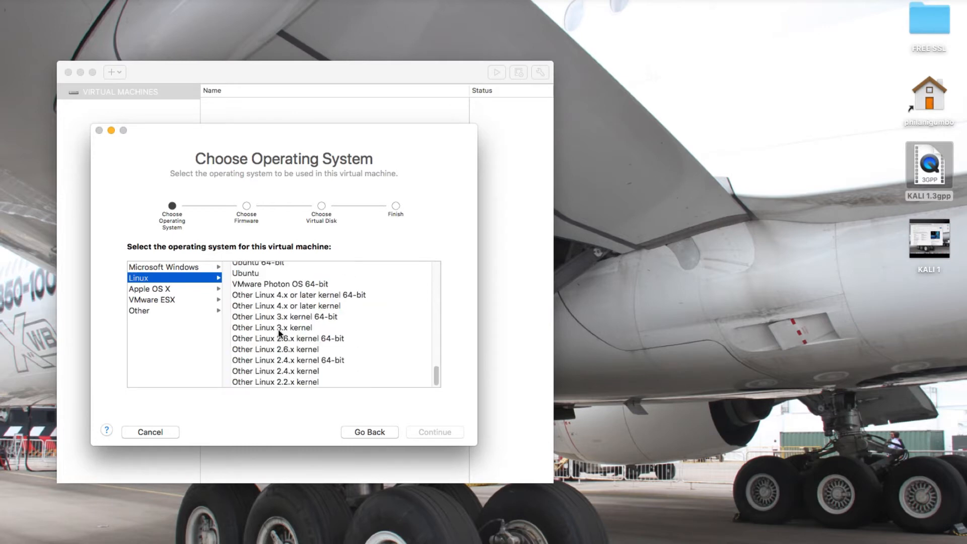
scroll(279, 333, up, 8)
scroll(278, 330, up, 8)
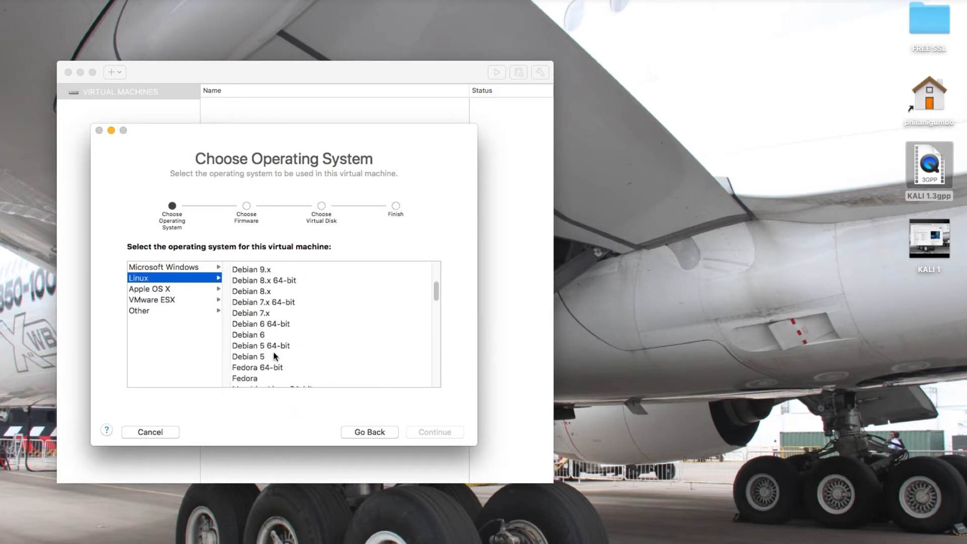
scroll(275, 356, up, 2)
scroll(266, 298, up, 2)
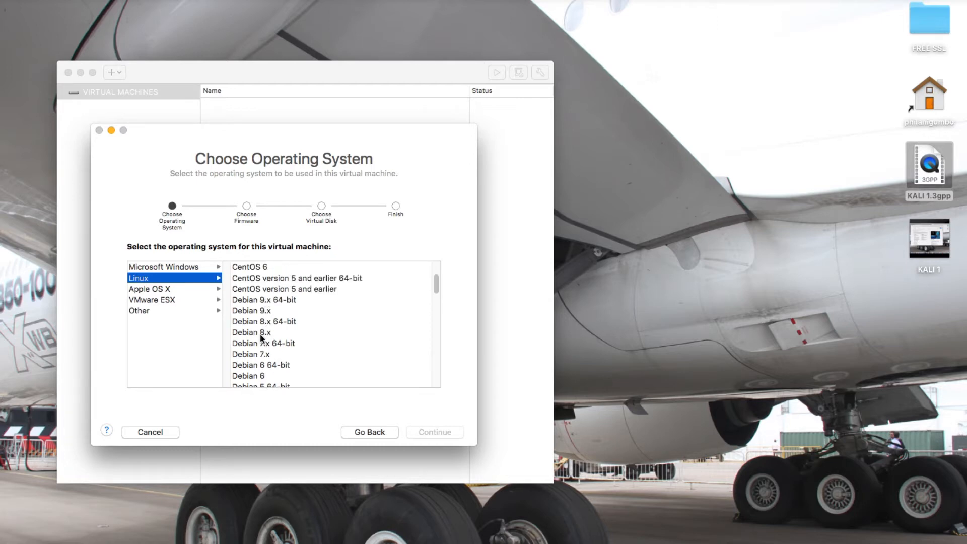
click(260, 301)
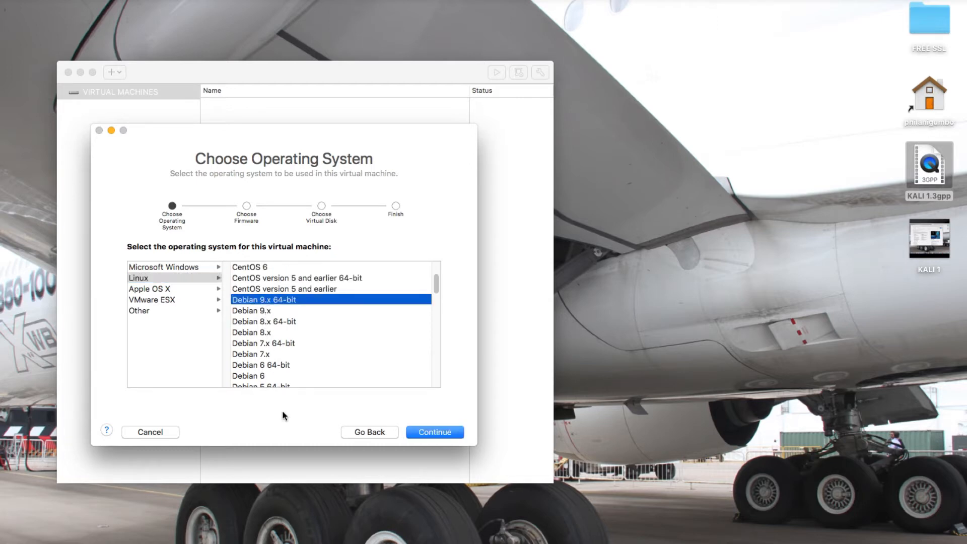
scroll(290, 336, up, 3)
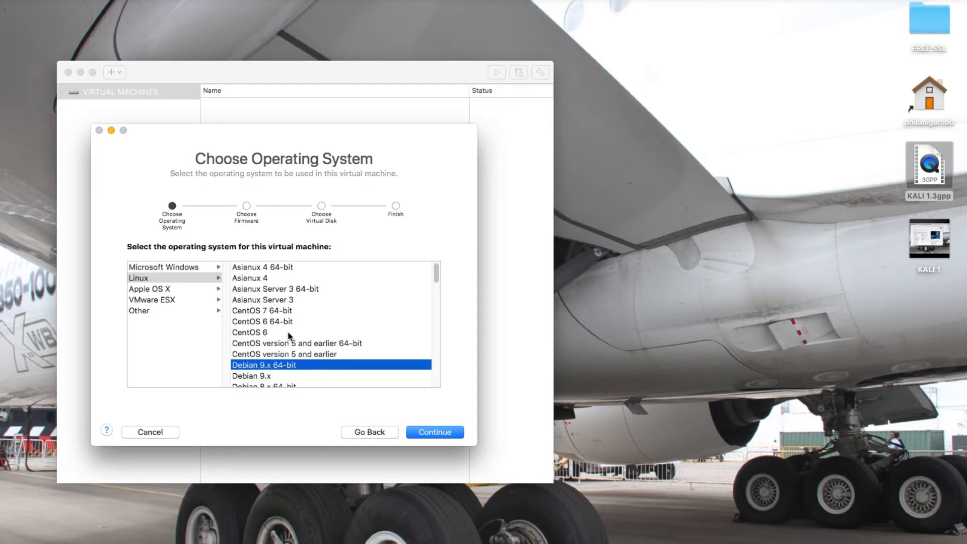
scroll(290, 336, down, 5)
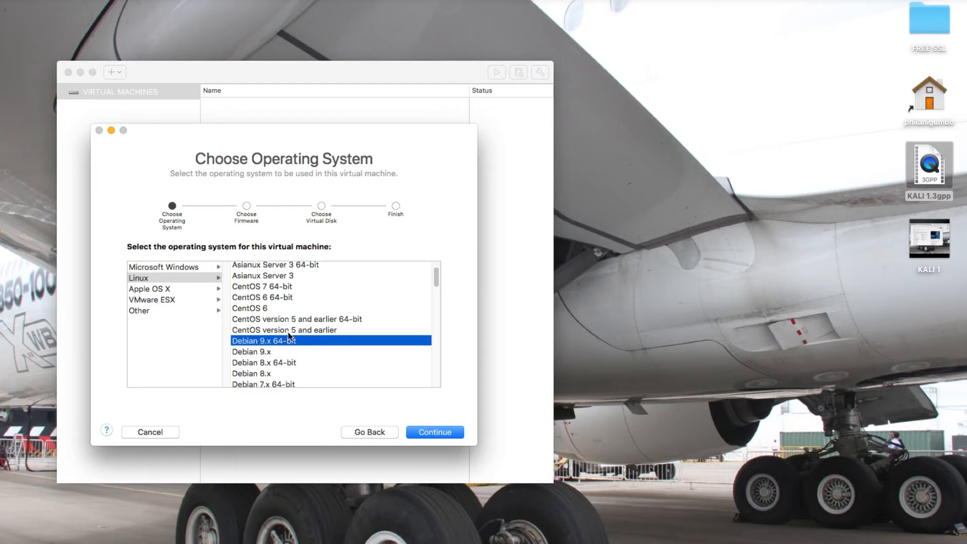
click(436, 433)
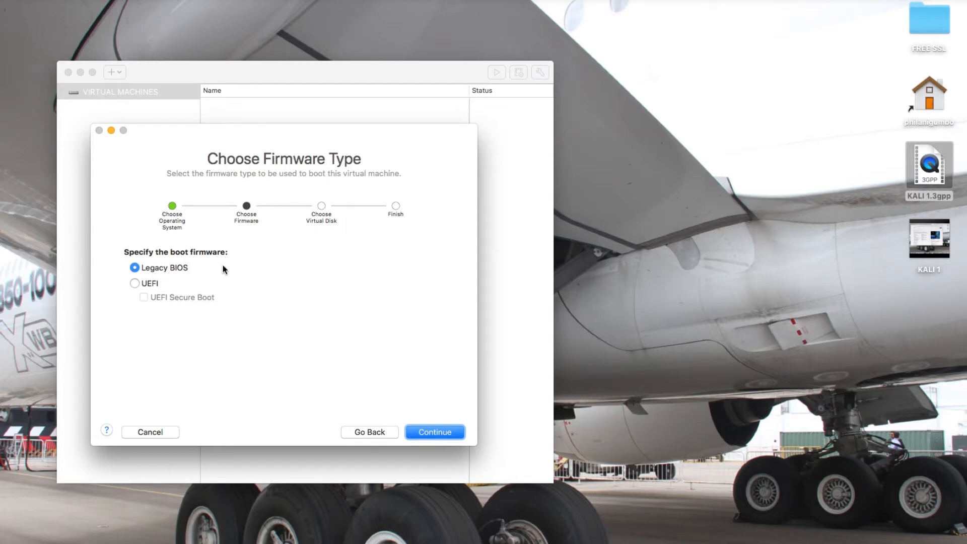
Accept Legacy BIOS and a new 20 GB virtual disk to reach the Finish summary.
click(432, 432)
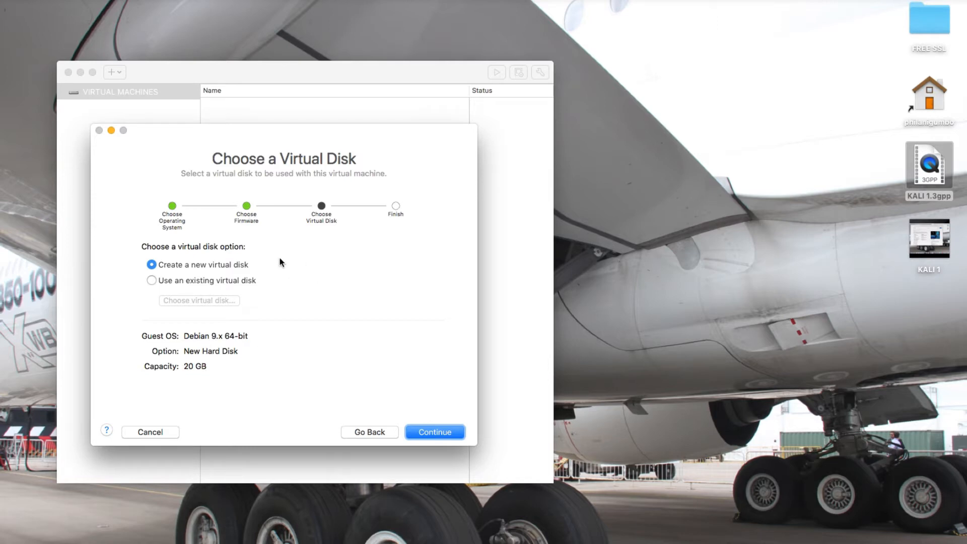
click(435, 432)
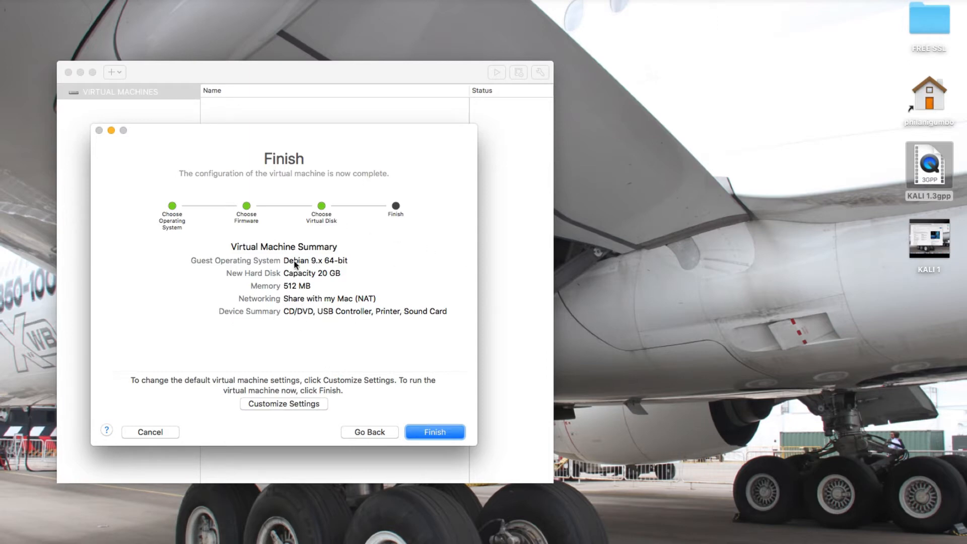
Finish the assistant and save the virtual machine as 'KALI VM'.
click(297, 405)
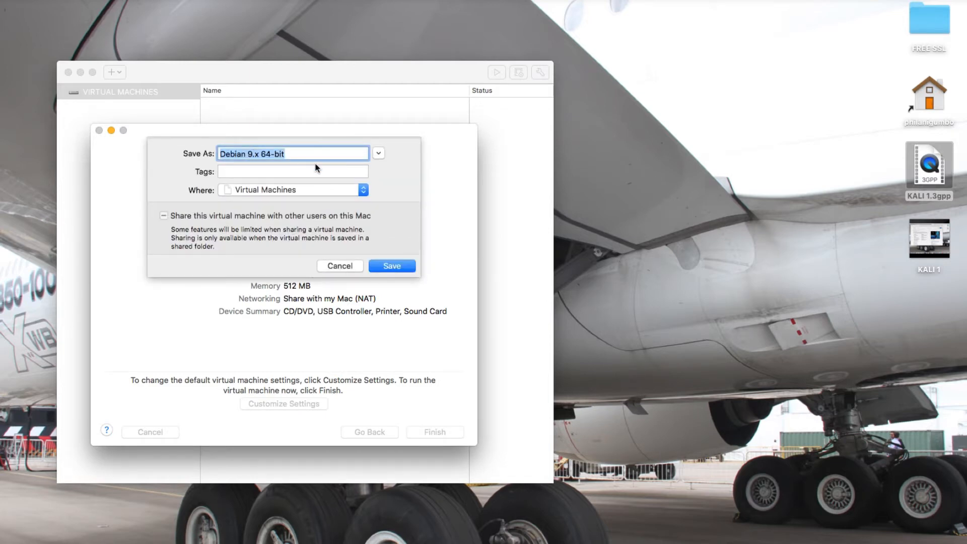
text(KALI)
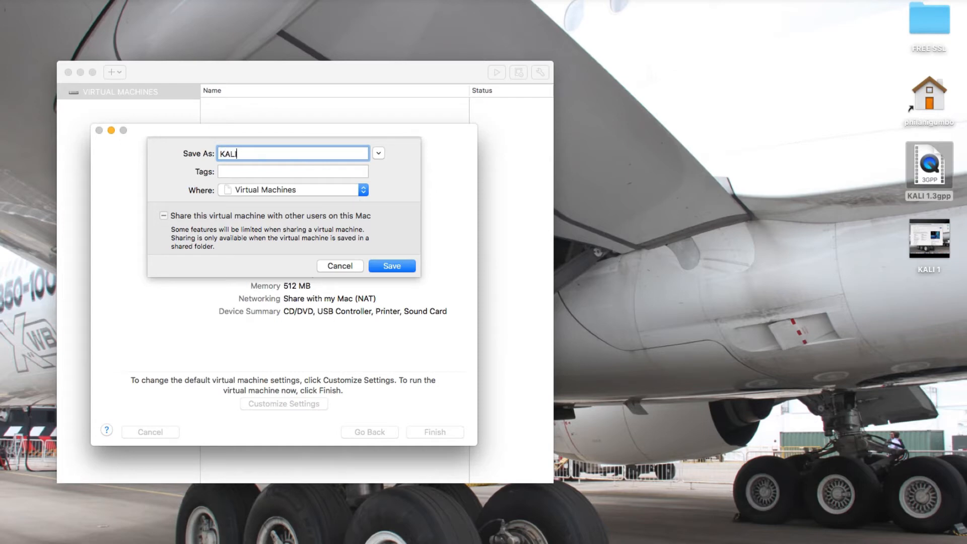
text( VM)
click(393, 267)
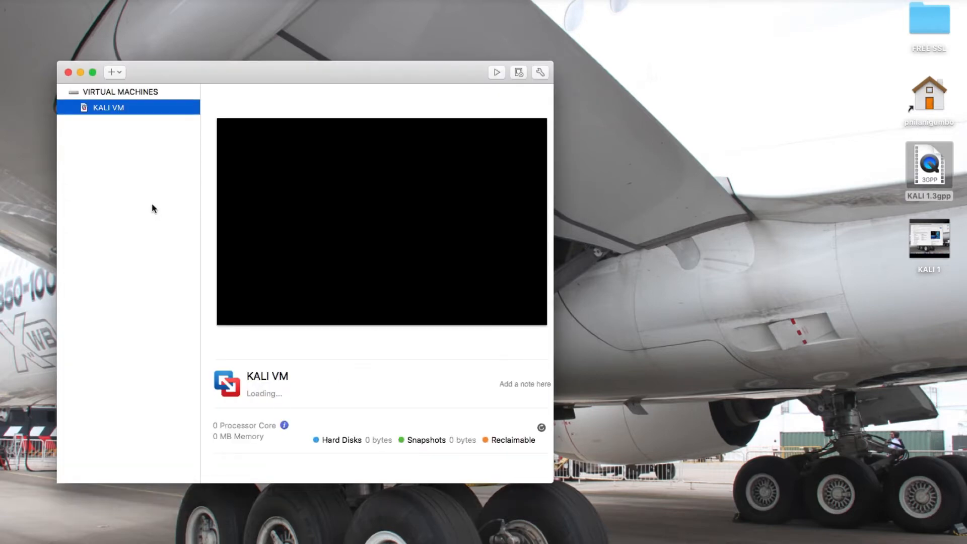
Open the KALI VM Settings window from its right-click menu in the library.
right_click(142, 109)
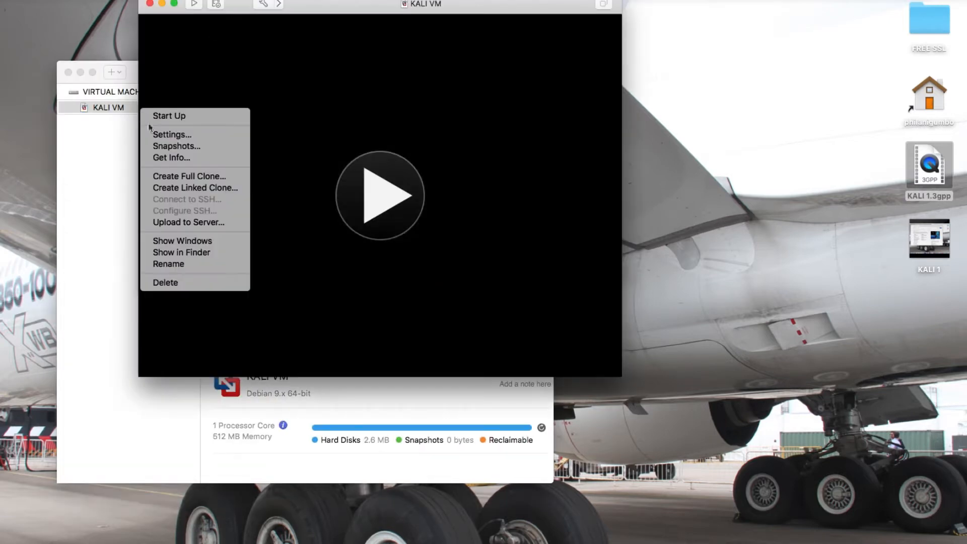
click(179, 74)
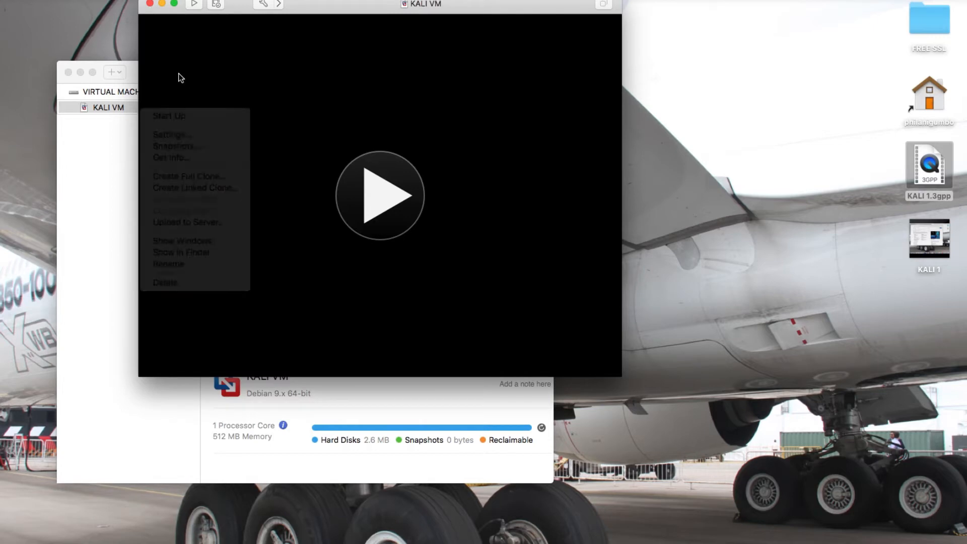
click(150, 4)
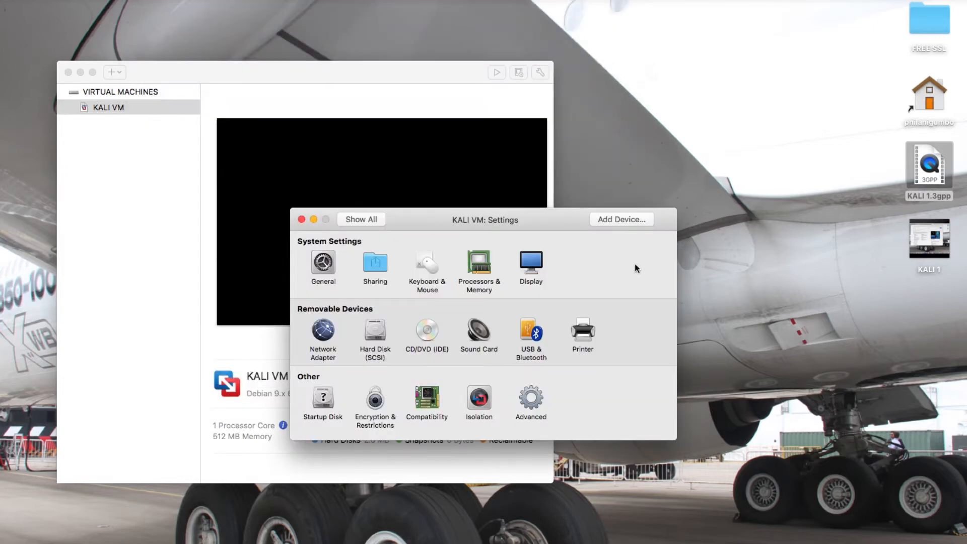
click(301, 219)
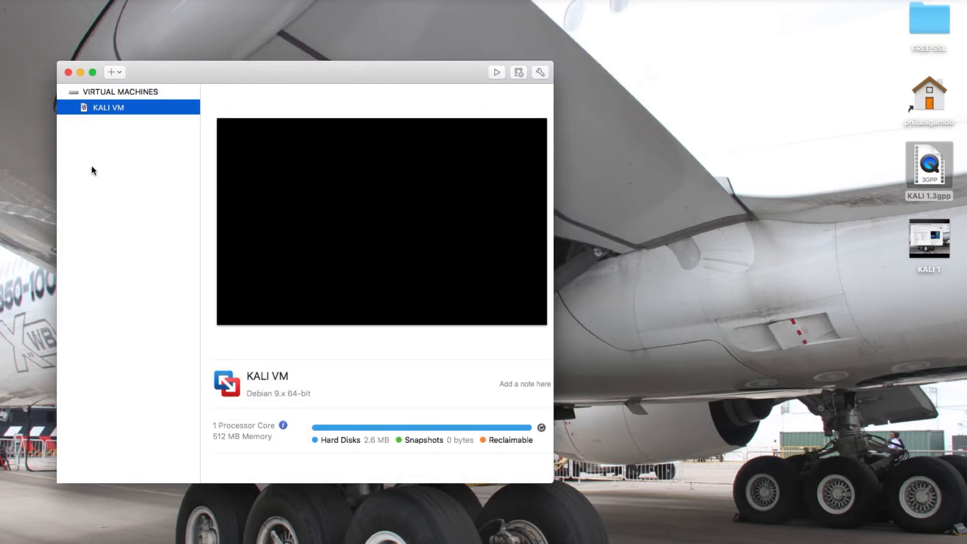
right_click(126, 108)
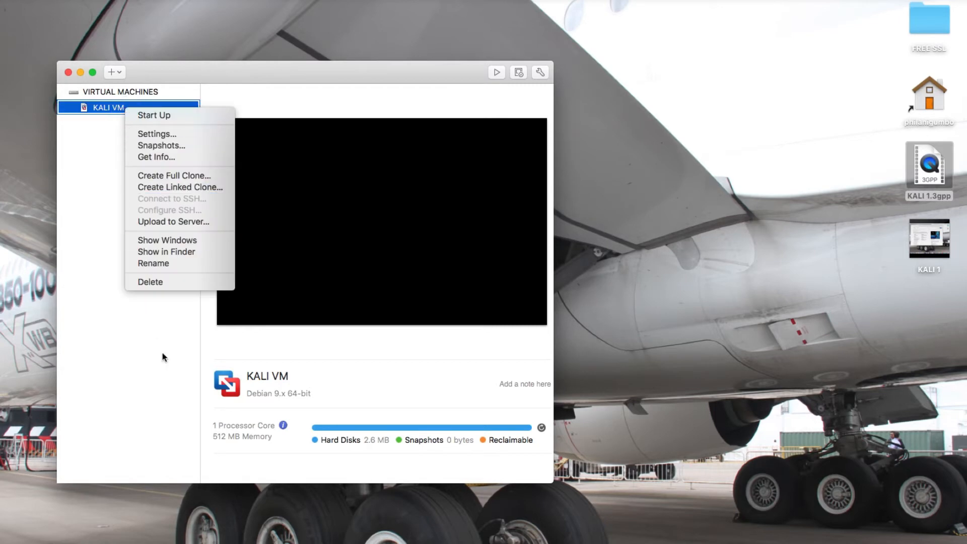
click(77, 203)
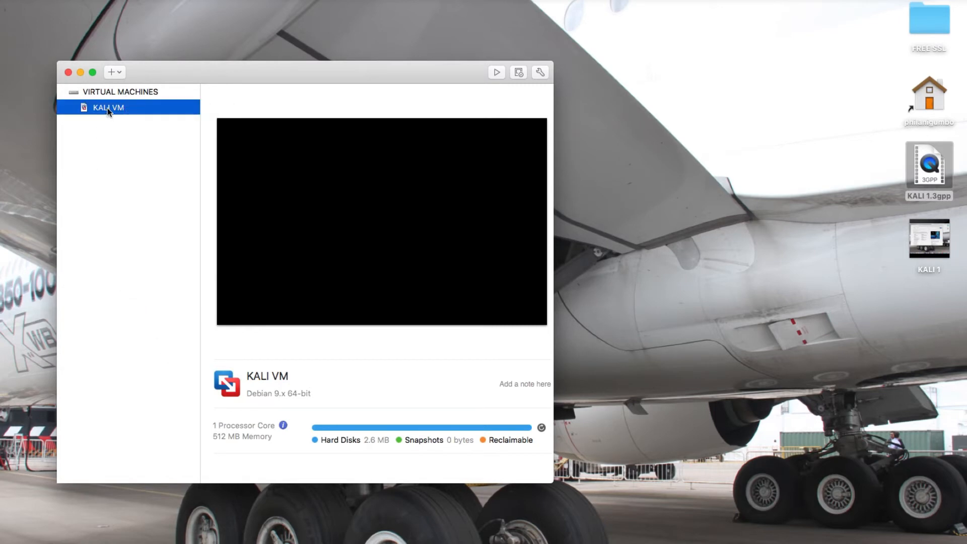
right_click(107, 107)
click(126, 133)
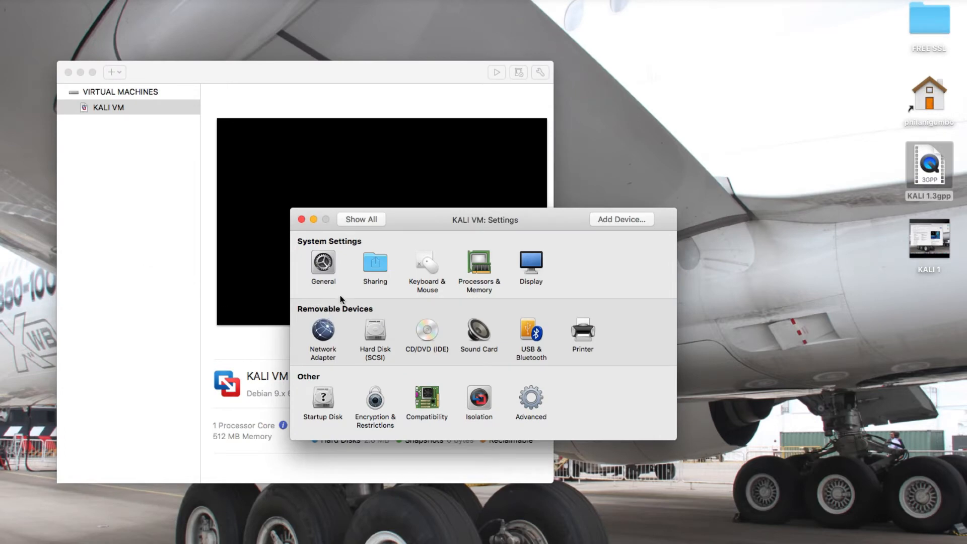
Change KALI VM's memory from 512 MB to 2048 MB under Processors & Memory.
click(467, 275)
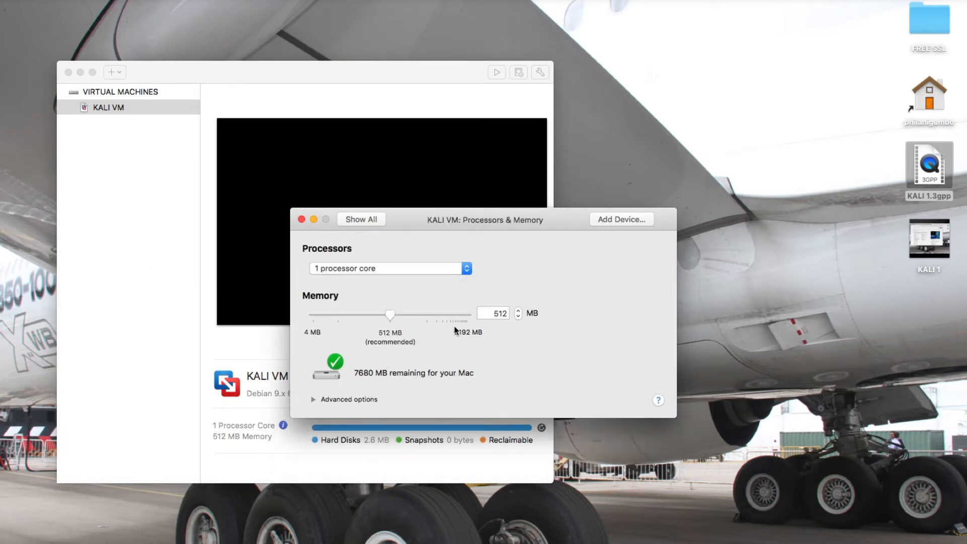
double_click(501, 314)
text(2048)
click(377, 220)
click(482, 266)
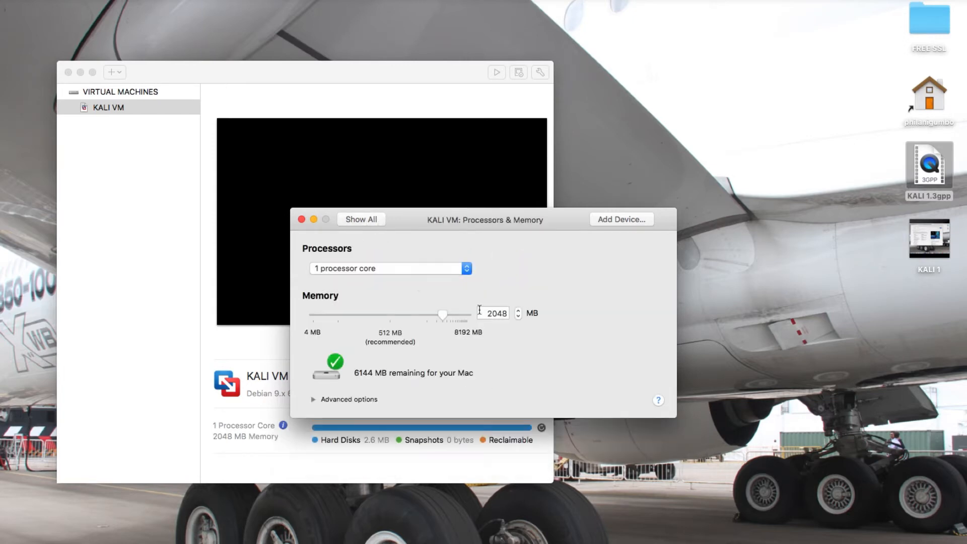
click(347, 222)
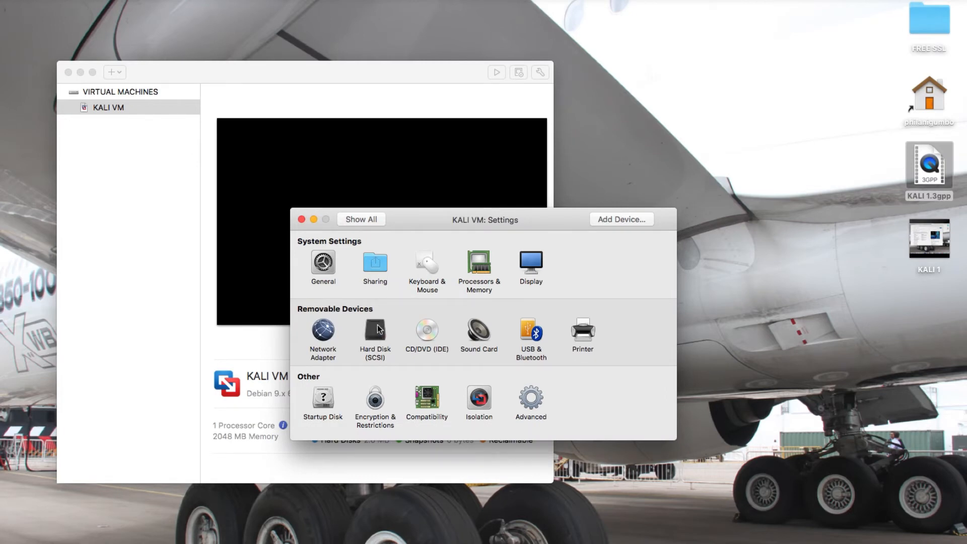
Resize the Hard Disk (SCSI) from 20 GB to 50 GB and apply it.
click(377, 326)
click(412, 273)
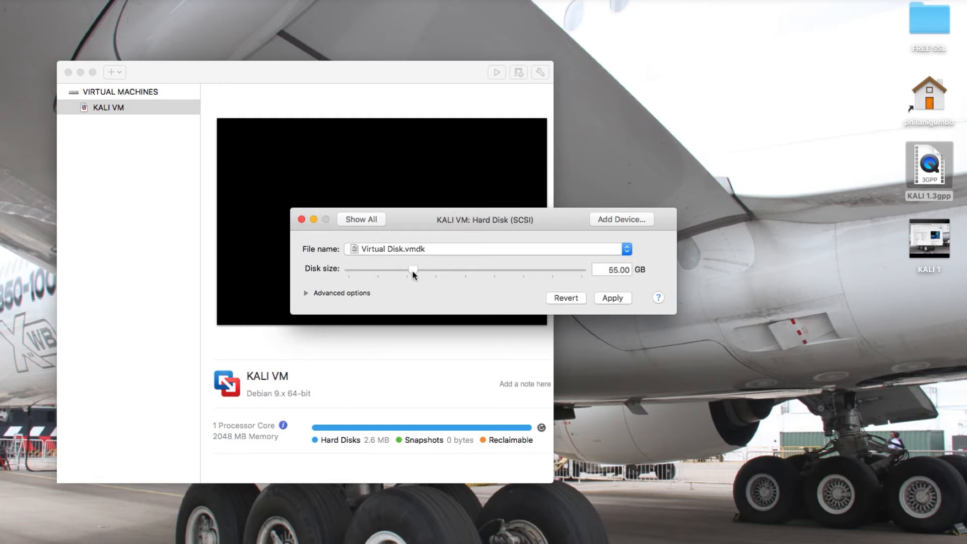
click(610, 269)
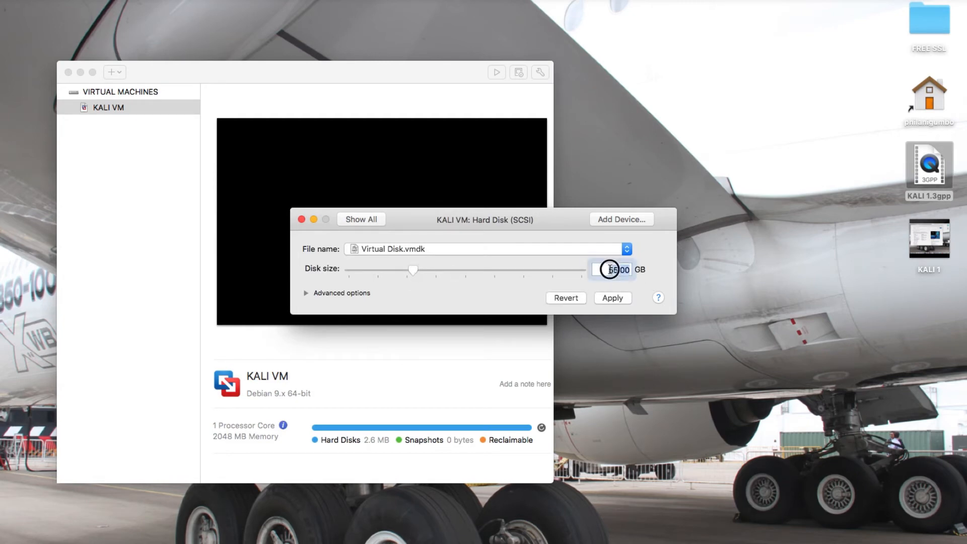
text(50)
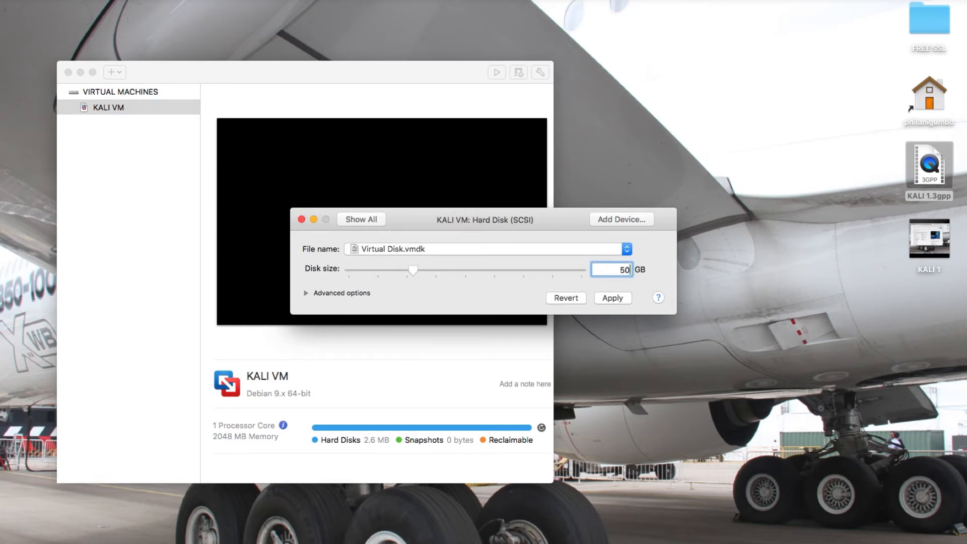
click(306, 293)
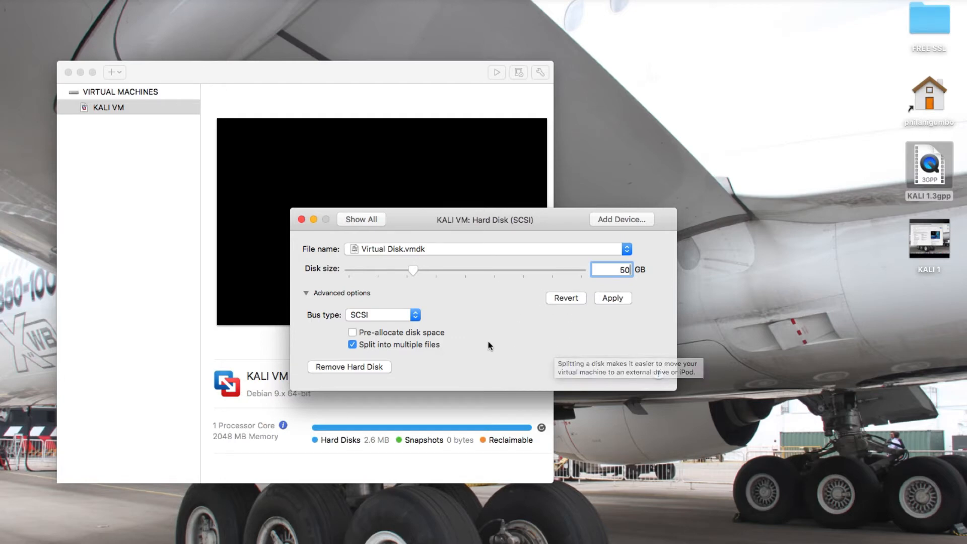
click(617, 300)
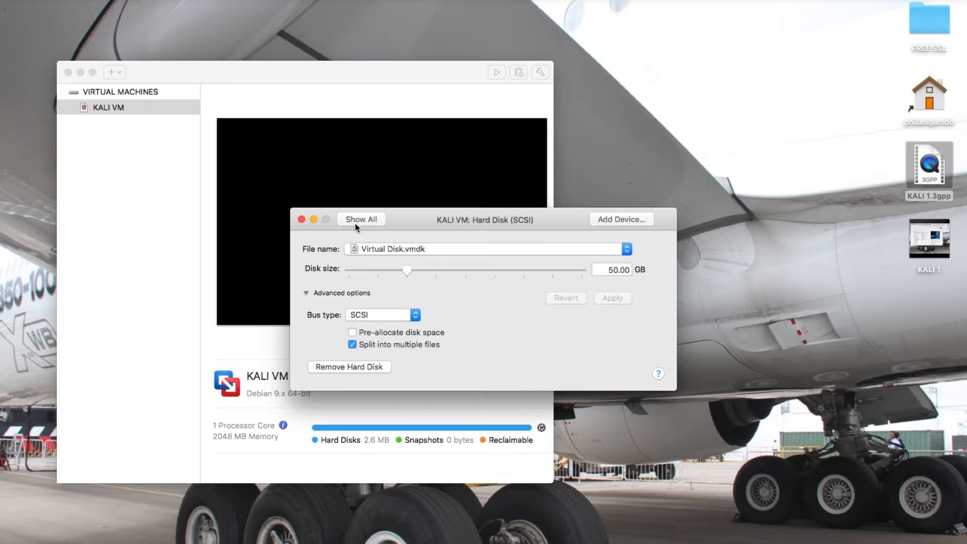
click(356, 222)
Check KALI VM's advanced processor options (hypervisor, code profiling, IOMMU all disabled), then return to the overview.
click(473, 278)
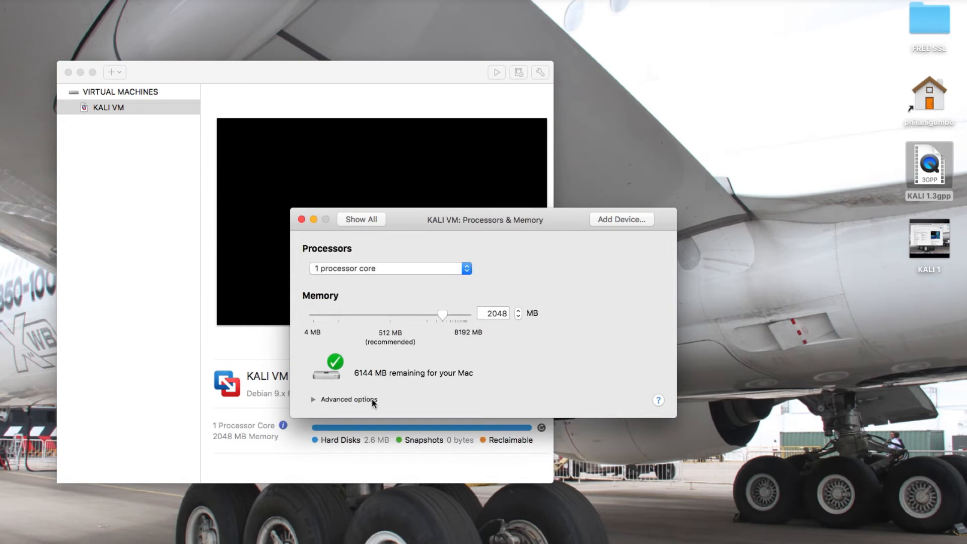
click(313, 400)
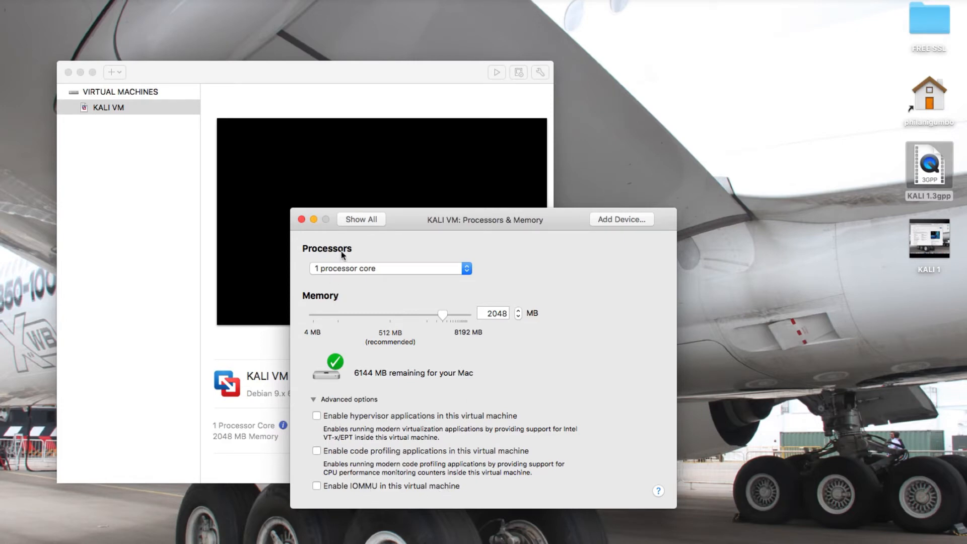
click(361, 219)
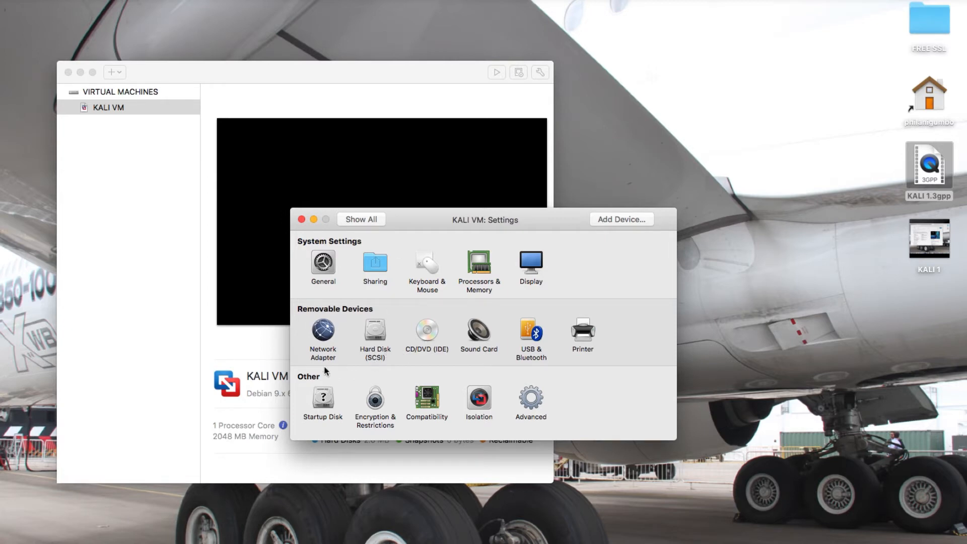
Set the CD/DVD (IDE) drive source to 'Choose a disc or disc image...' to browse for an image.
click(426, 333)
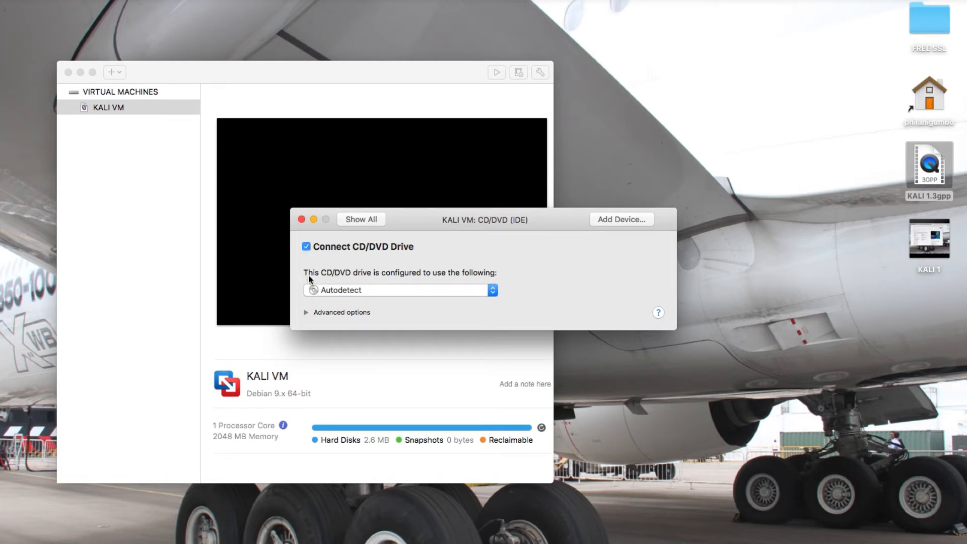
click(325, 294)
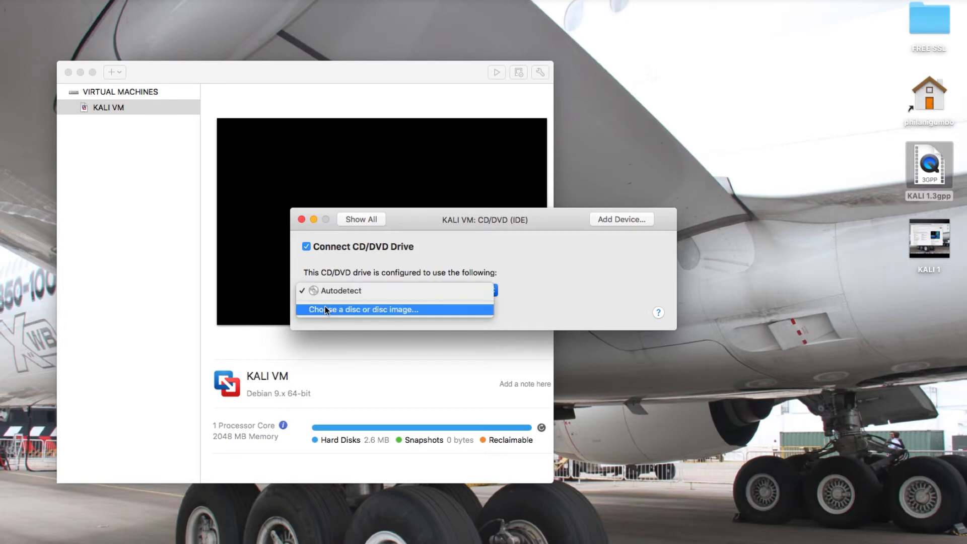
click(313, 276)
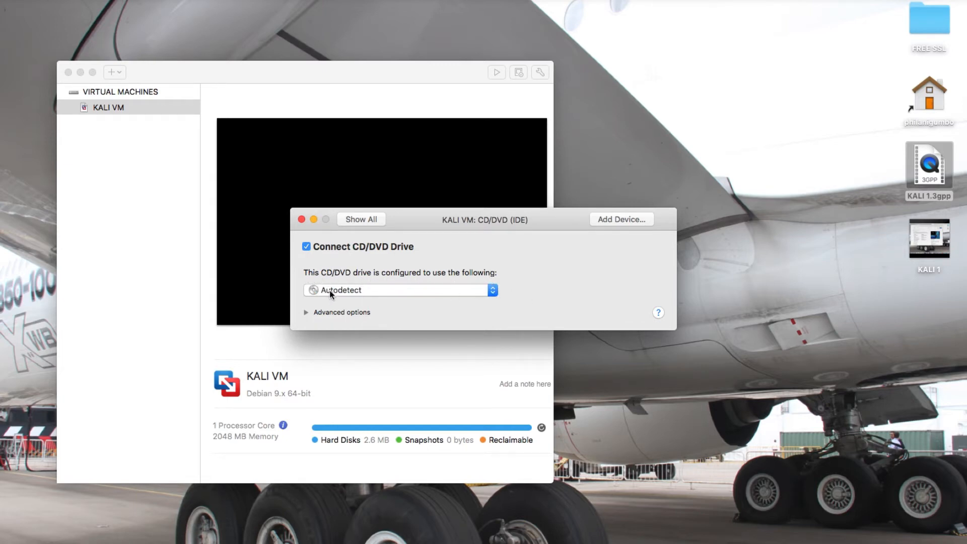
click(344, 290)
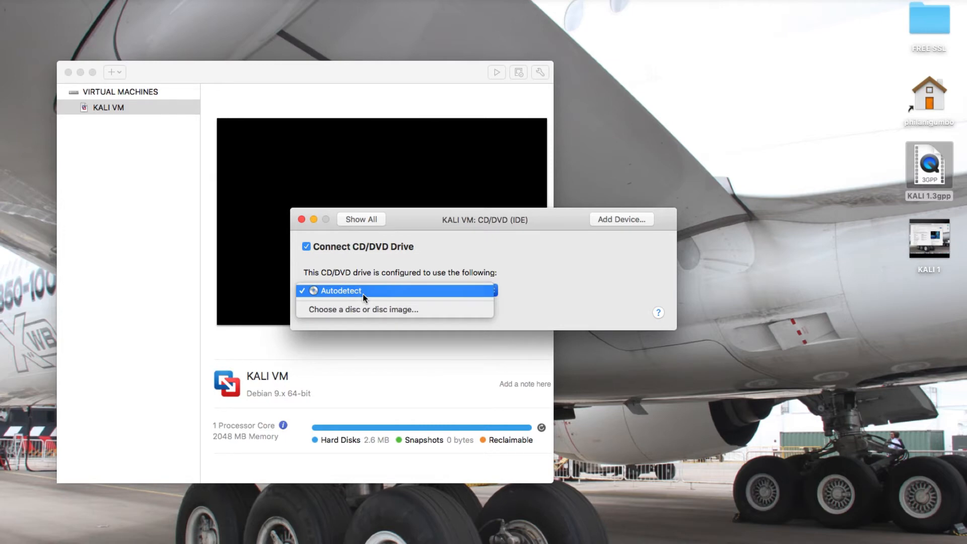
click(351, 312)
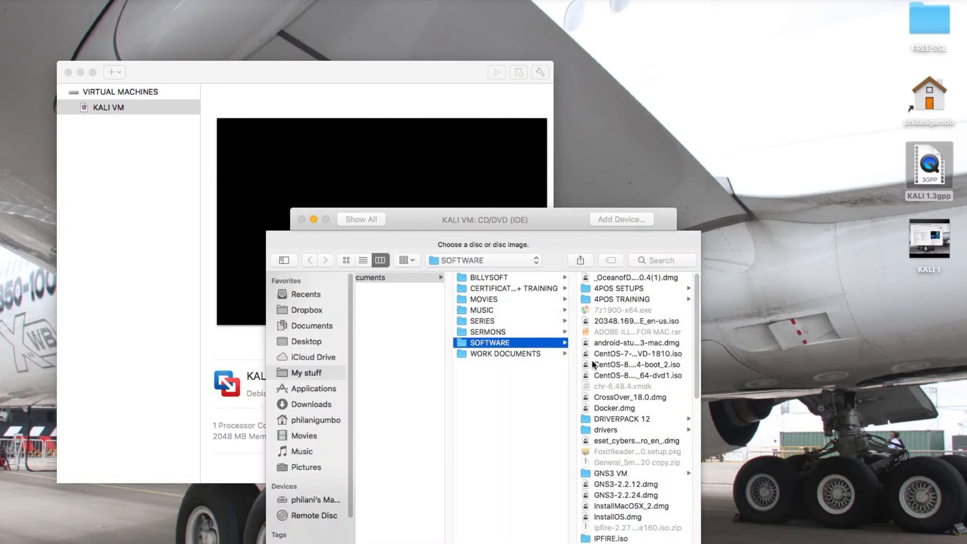
Pick kali-linux-2021.1-installer-amd64_2.iso from the SOFTWARE folder as the CD/DVD drive image.
click(253, 200)
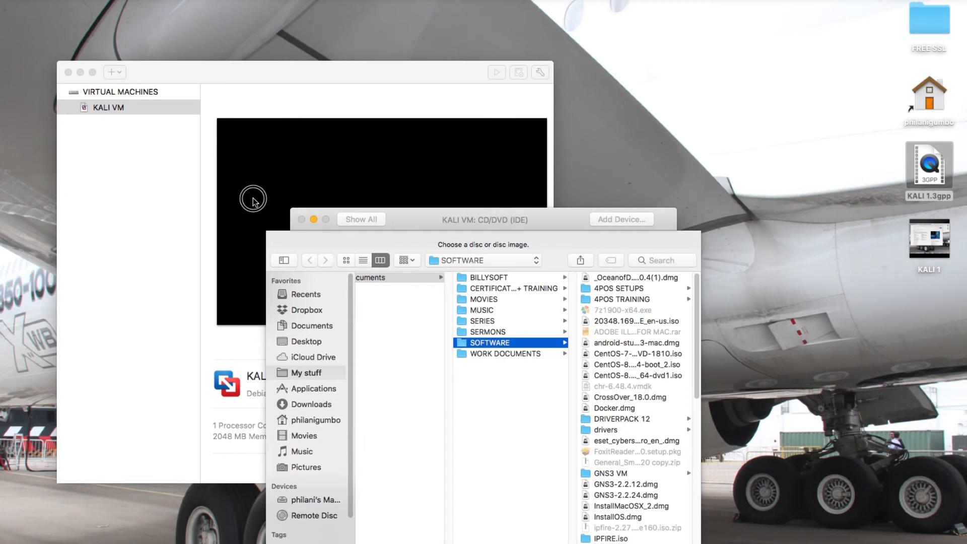
drag(694, 314, 691, 362)
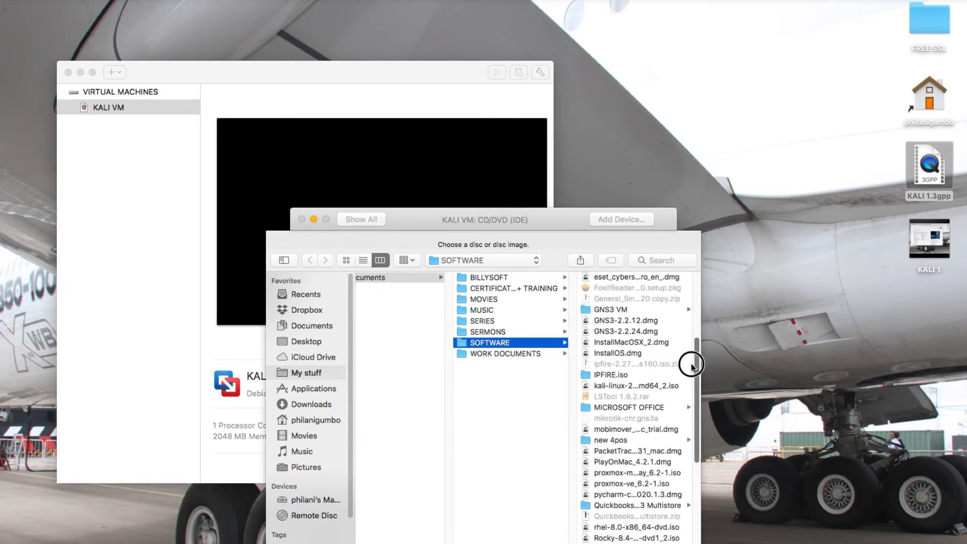
click(651, 388)
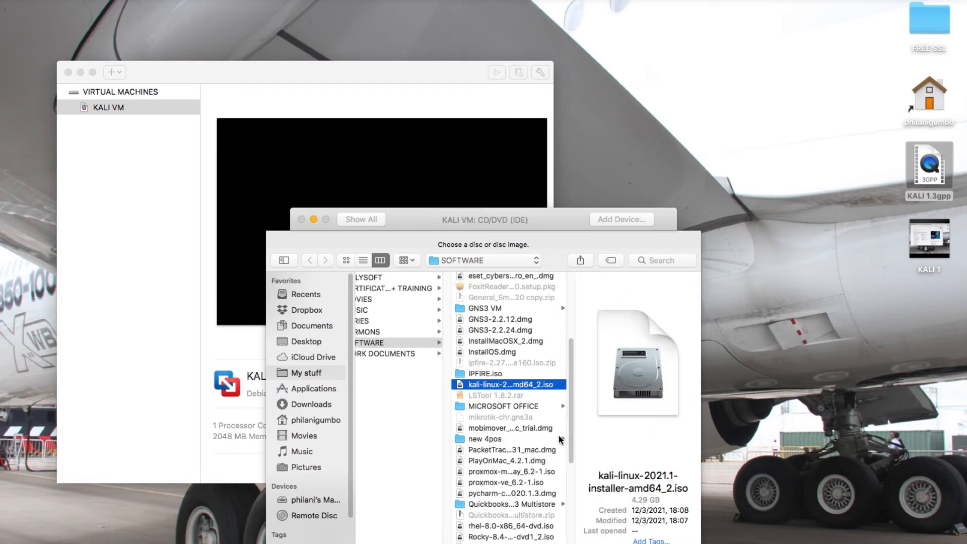
key(Return)
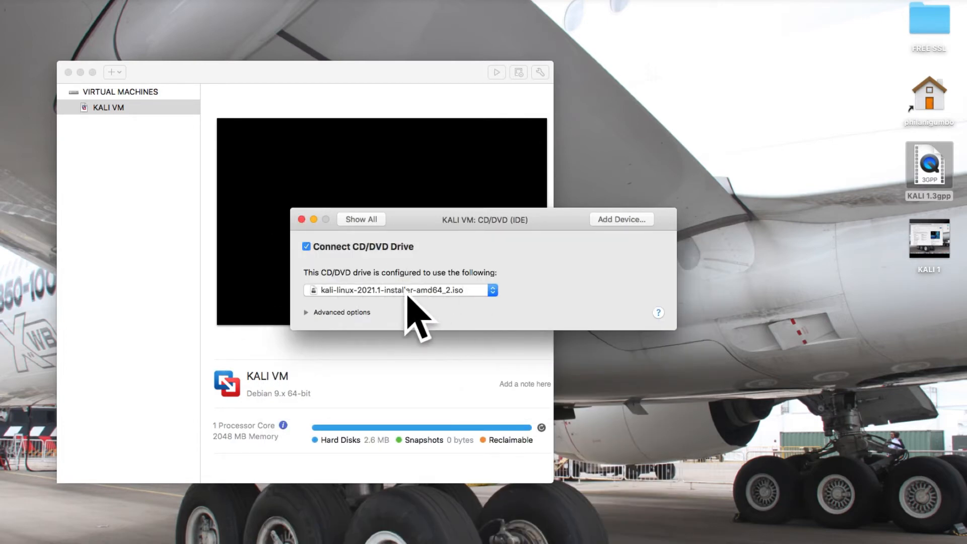
Leave the CD/DVD drive's advanced bus type at IDE and go back to the settings overview.
click(306, 313)
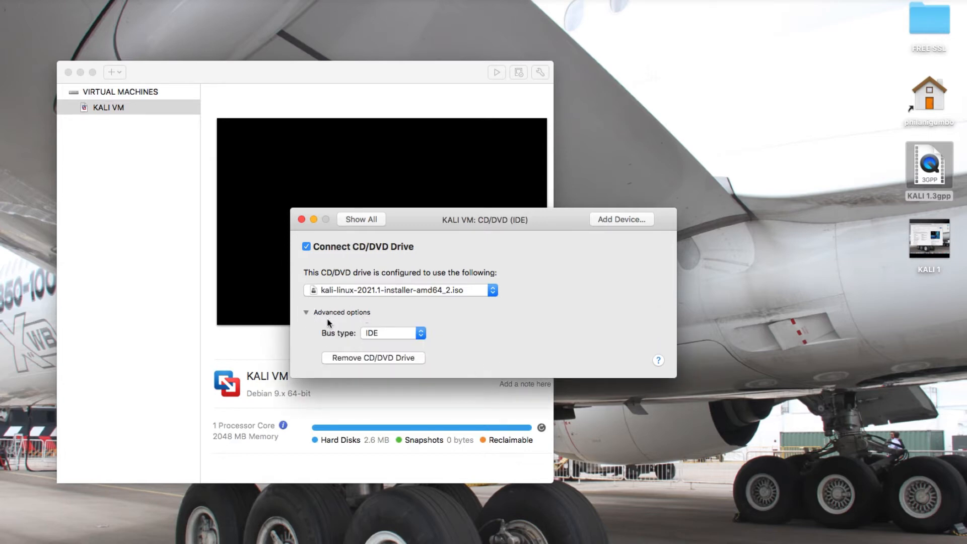
click(377, 336)
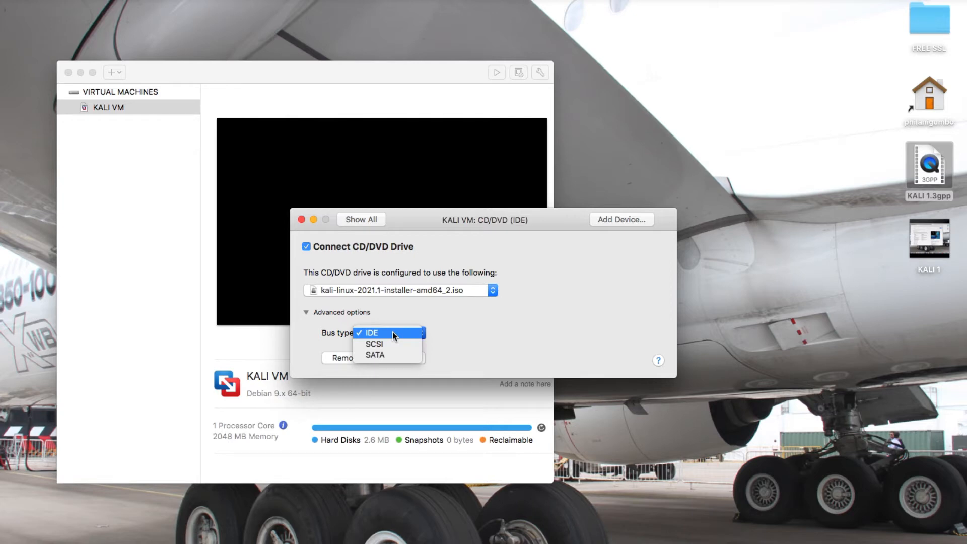
click(392, 332)
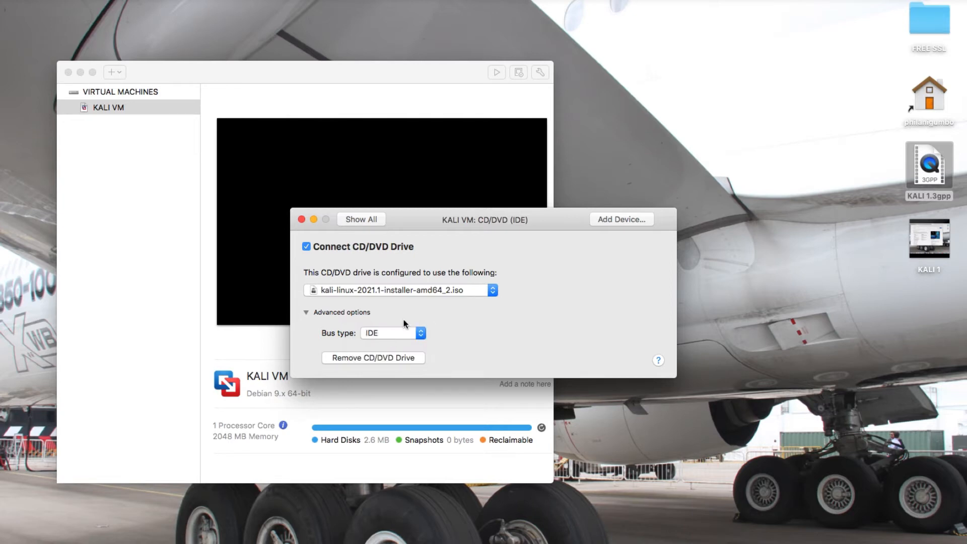
click(348, 221)
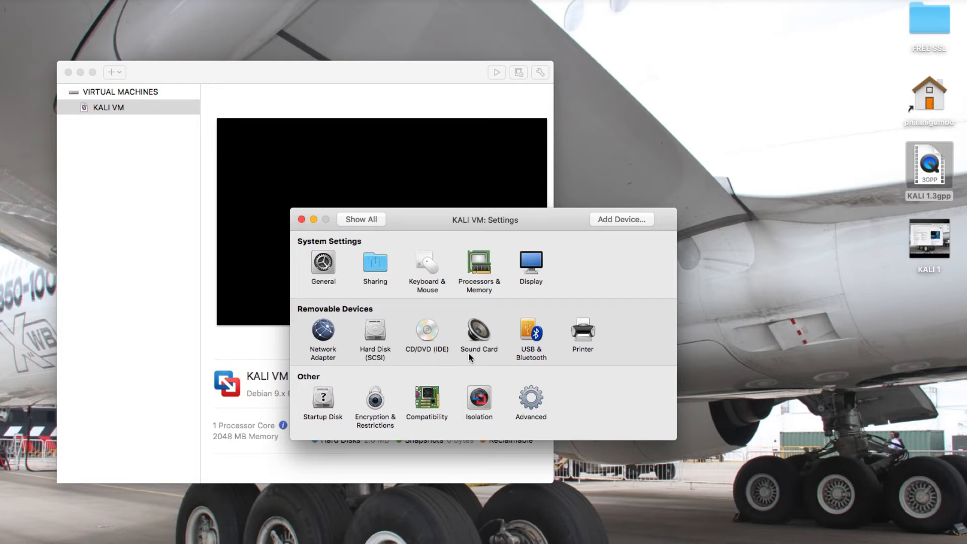
Close the KALI VM Settings window, returning to the virtual machine library.
click(302, 220)
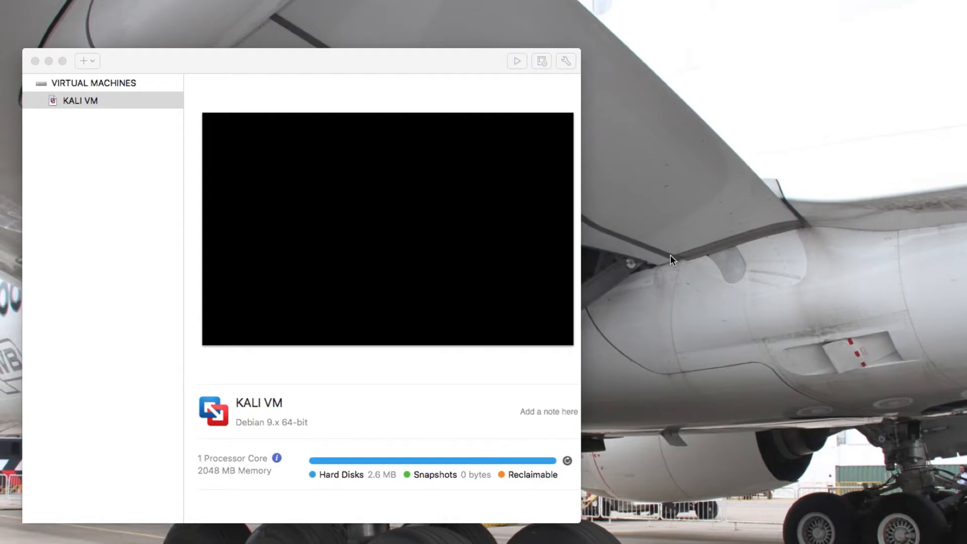
right_click(116, 108)
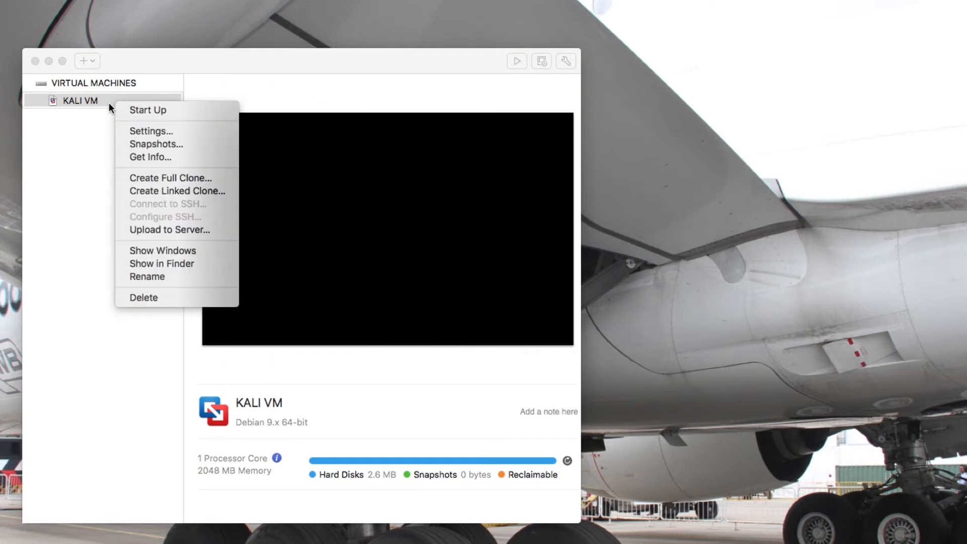
Start up KALI VM from its library context menu and power it on to the installer menu.
click(89, 156)
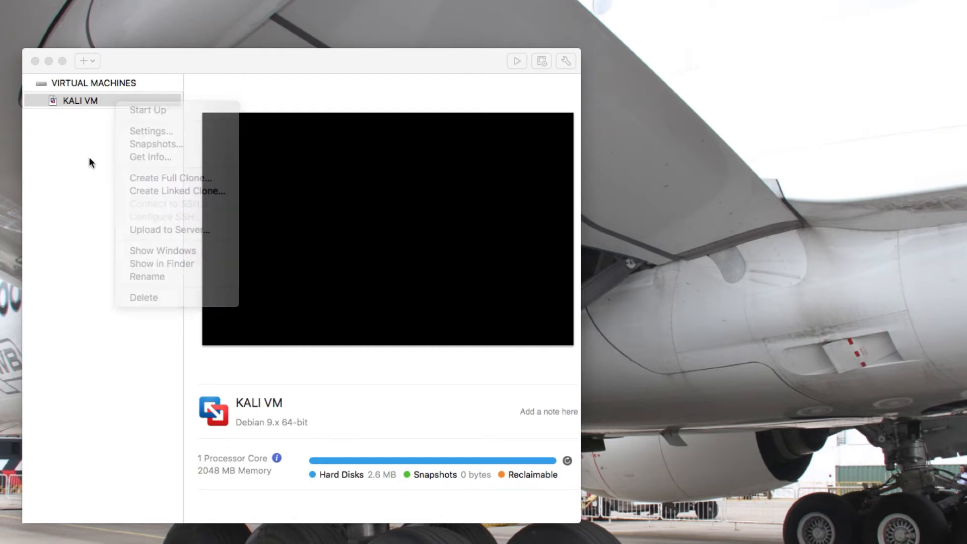
right_click(97, 98)
click(115, 103)
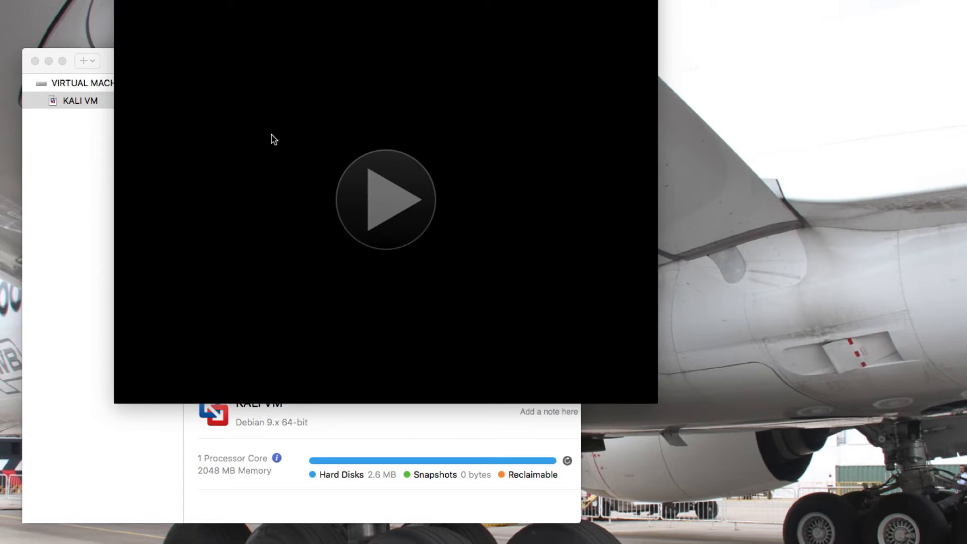
click(380, 206)
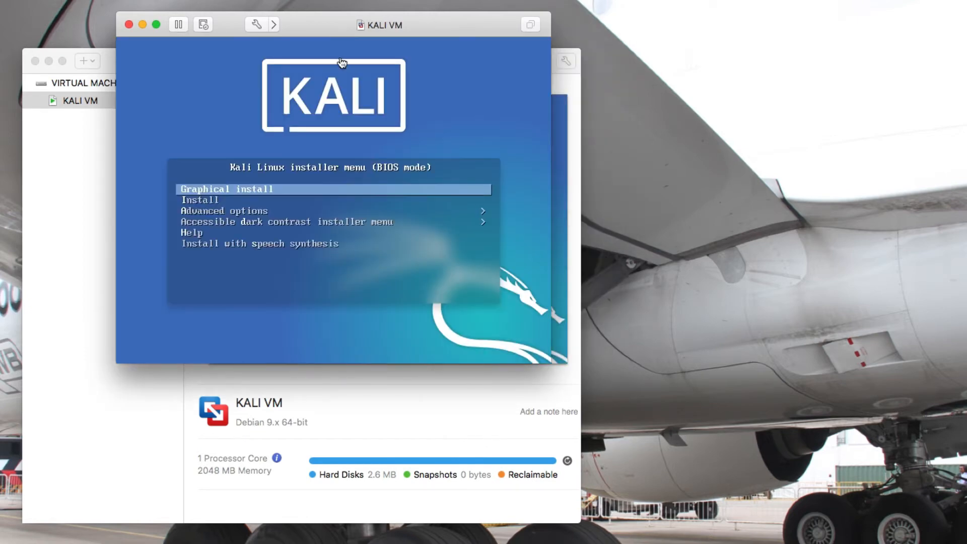
Capture the mouse in the VM, highlight Graphical install in the Kali menu and launch it.
click(213, 97)
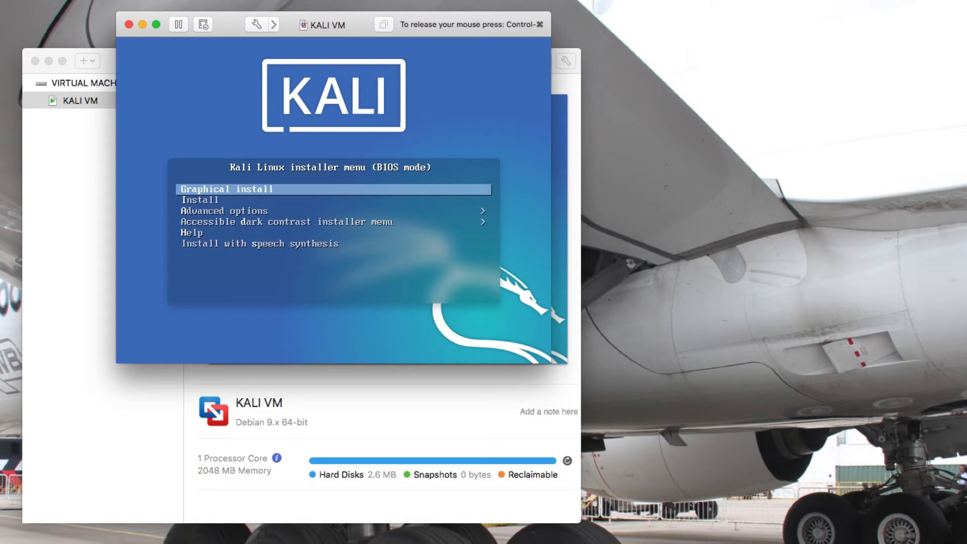
key(Down)
key(Up)
key(Down)
key(Up)
key(Down)
key(Up)
key(Return)
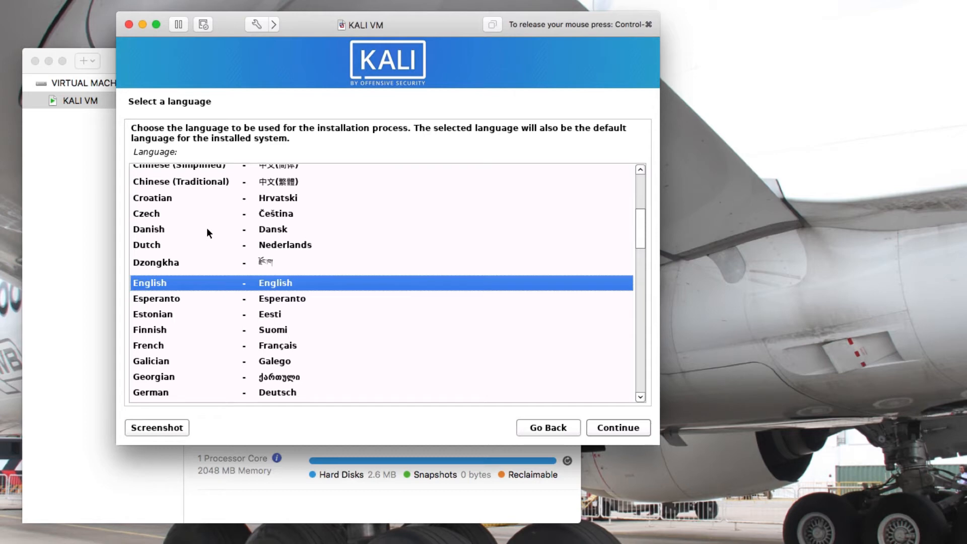
Choose English as language, South Africa as location and the American English keymap.
click(157, 283)
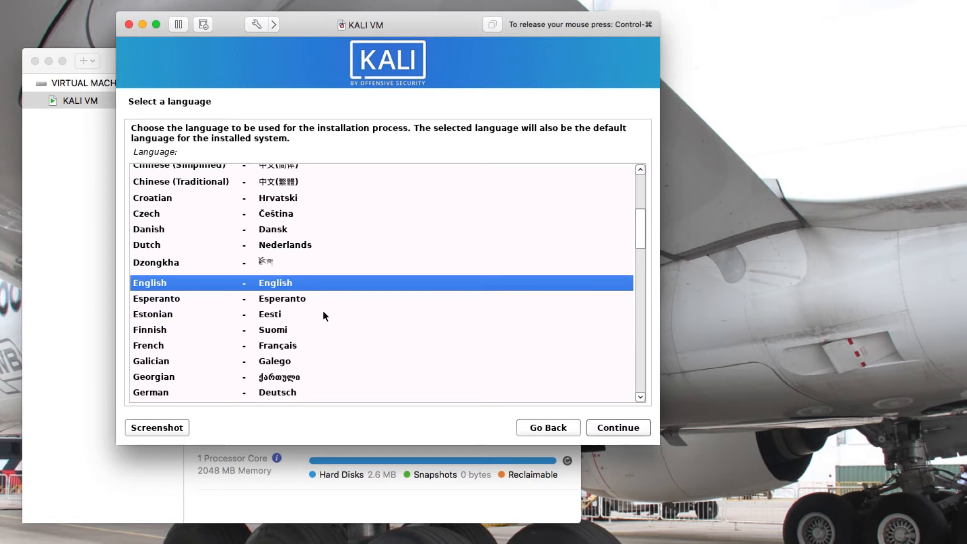
click(616, 433)
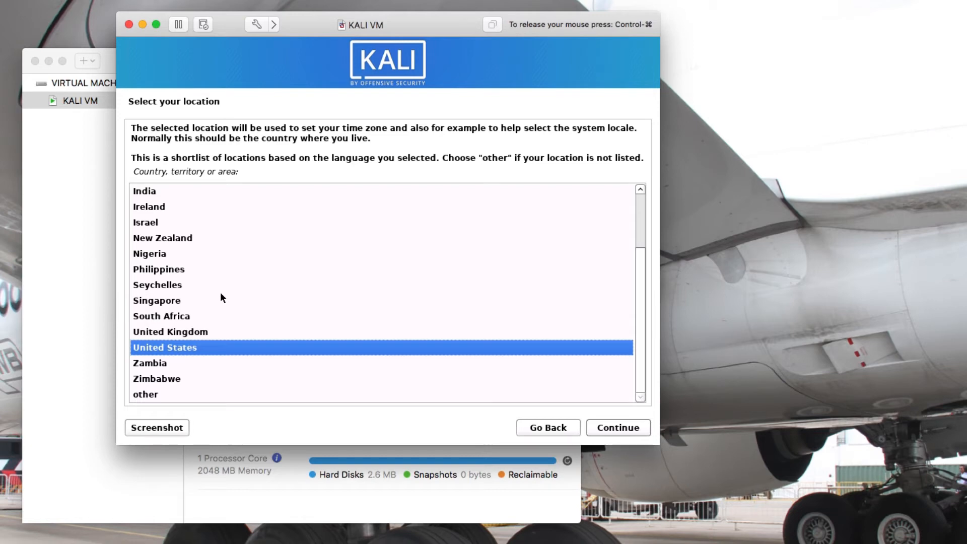
click(187, 315)
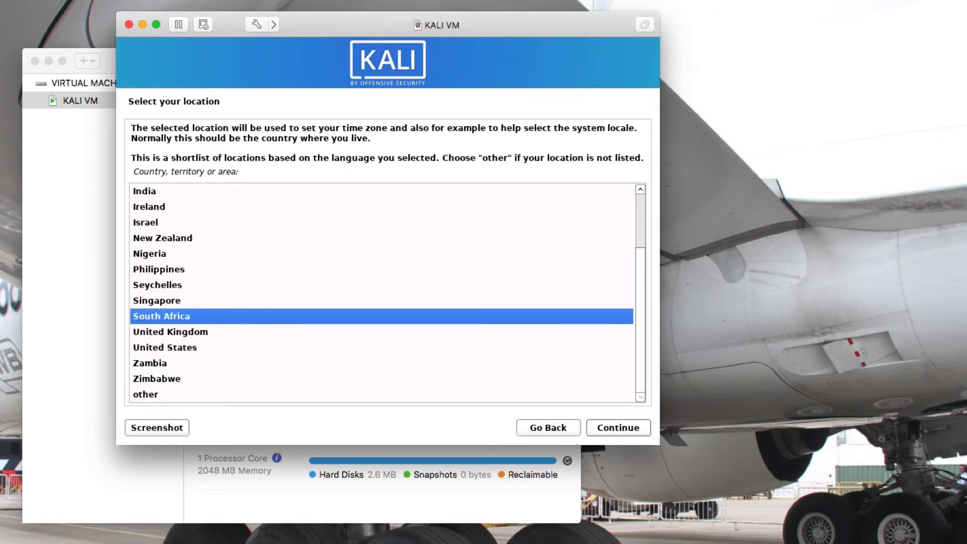
click(619, 431)
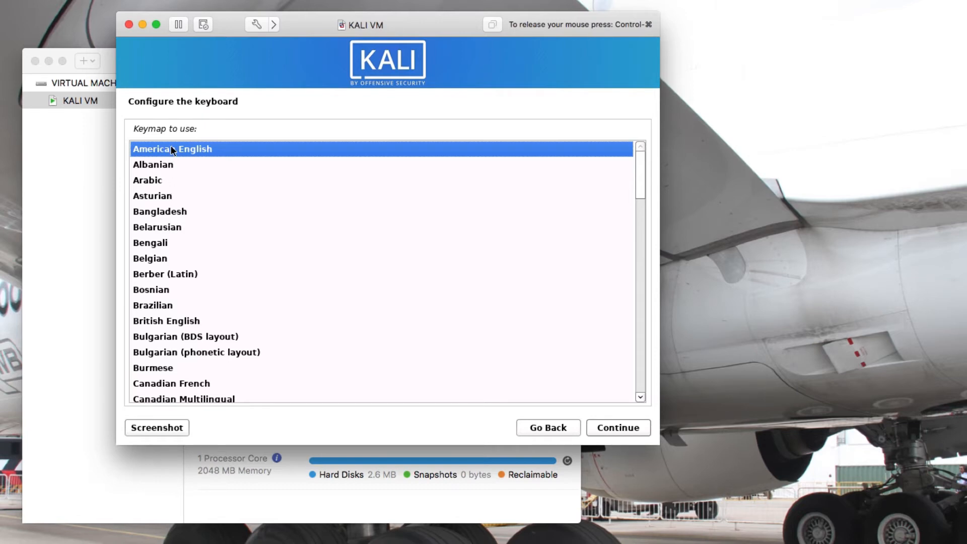
click(593, 427)
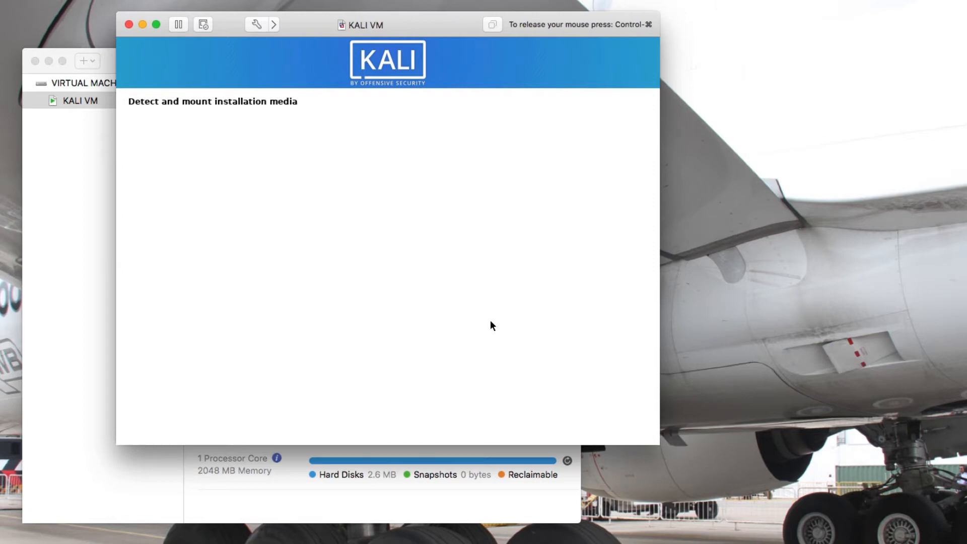
Release the mouse, minimise the library, drag the VM window to the left edge, then recapture the mouse.
key(ctrl+super)
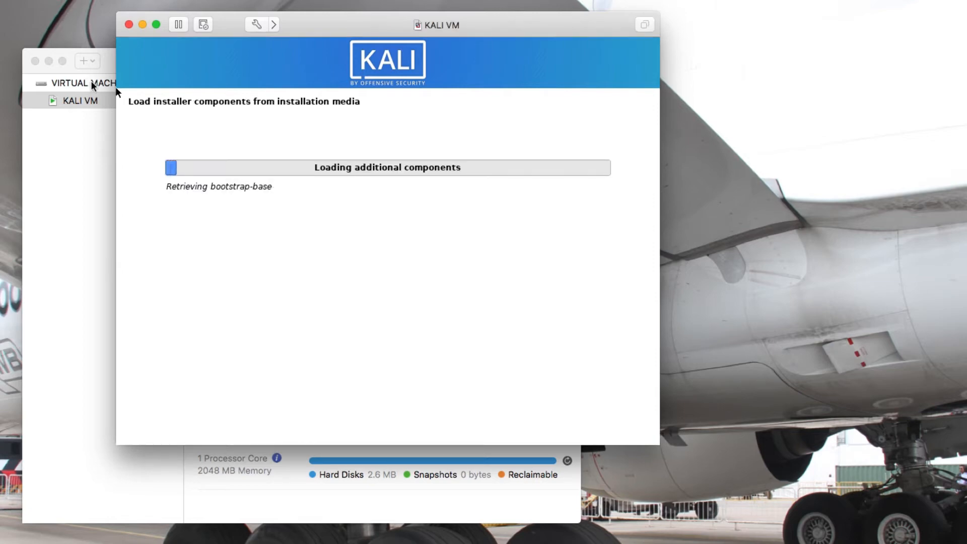
click(49, 61)
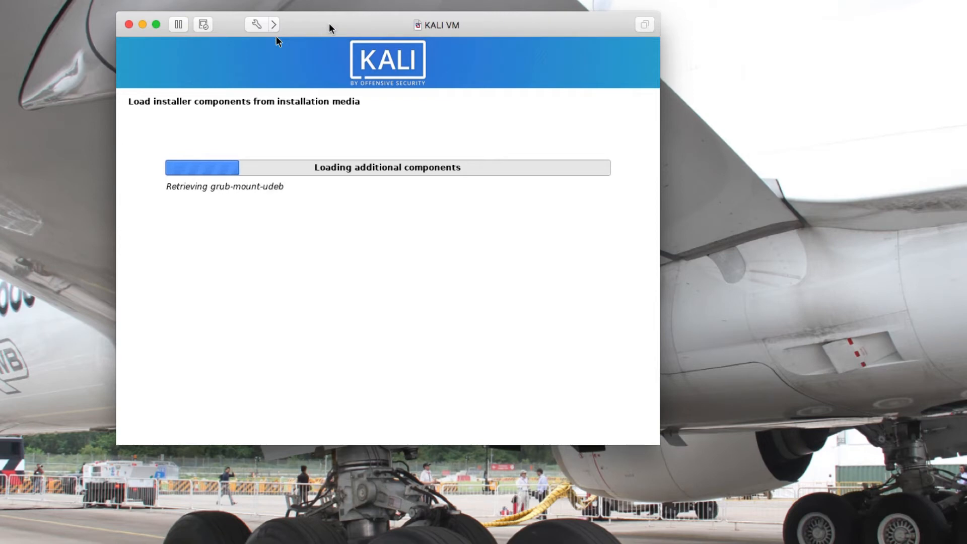
drag(329, 24, 217, 24)
click(217, 45)
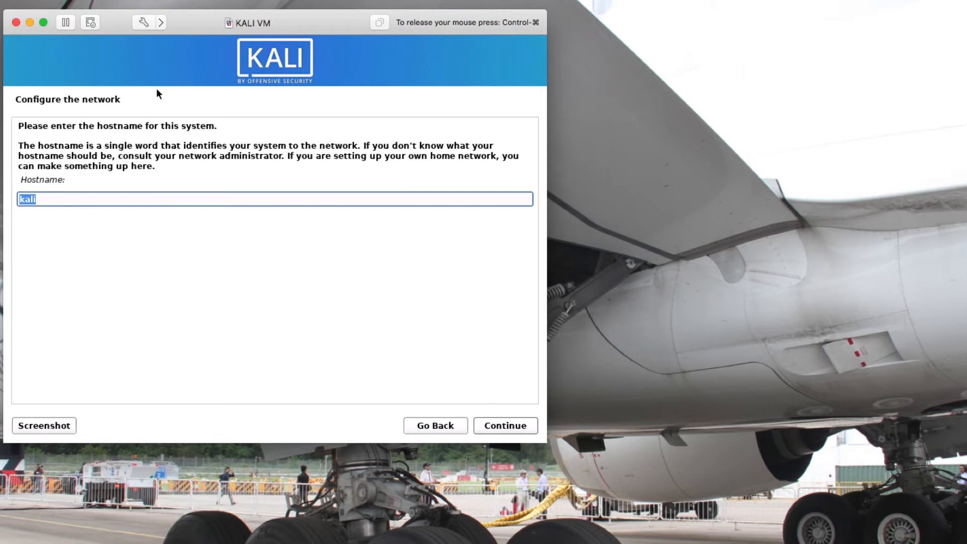
Replace the default hostname kali with my-first-kali-vm and continue.
click(62, 198)
key(BackSpace)
key(BackSpace)
key(BackSpace)
key(BackSpace)
text(my-first-kali-vm)
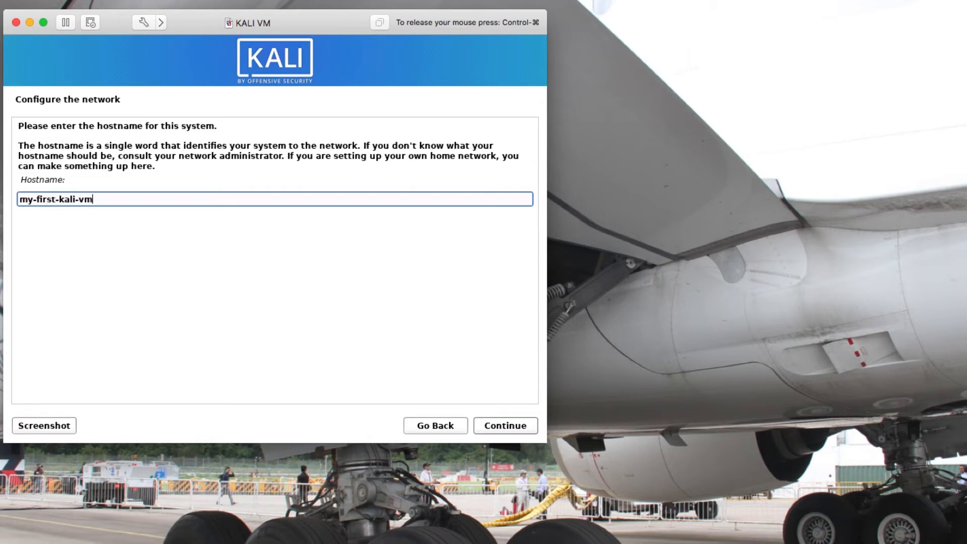
click(478, 426)
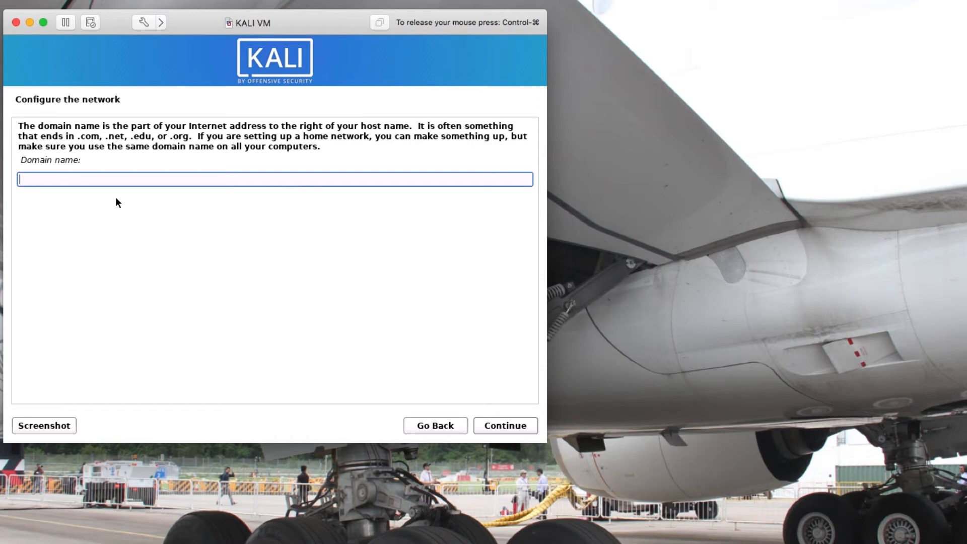
Enter bilysoftacademy.com as the domain name and continue.
text(bilysoftacademy.com)
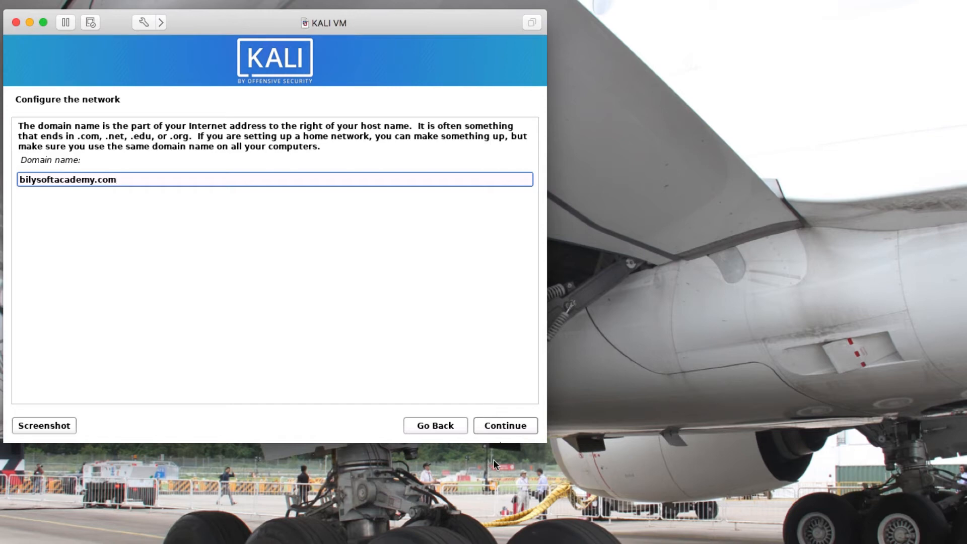
click(506, 426)
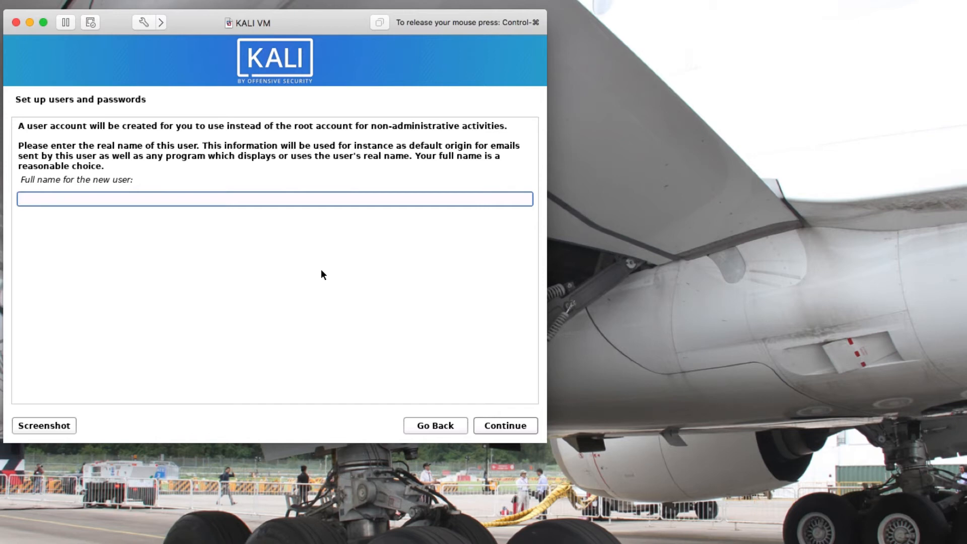
Enter the new account's name and confirm it as the username.
text(administrator)
click(505, 432)
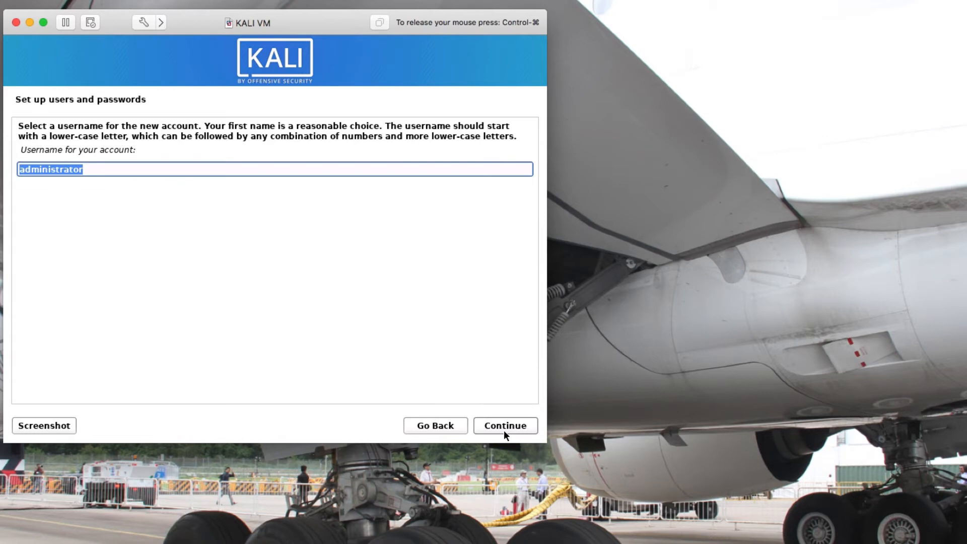
click(504, 430)
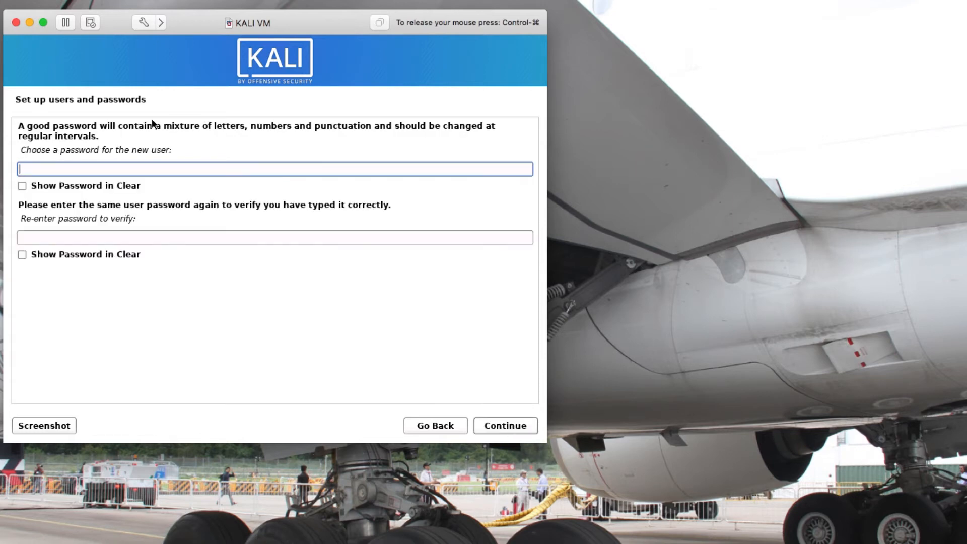
Set the new user's password, re-enter it to verify, and submit.
text(••••••••••••••)
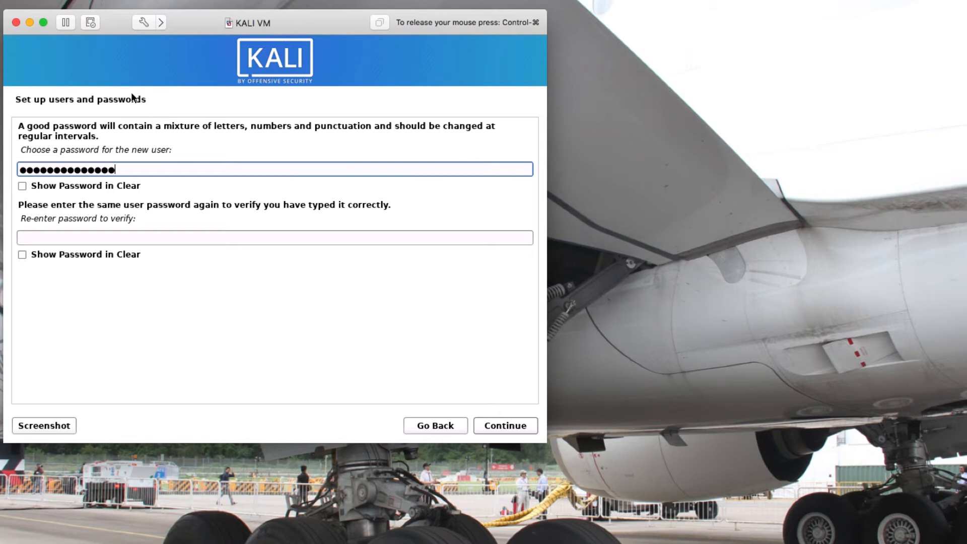
click(112, 239)
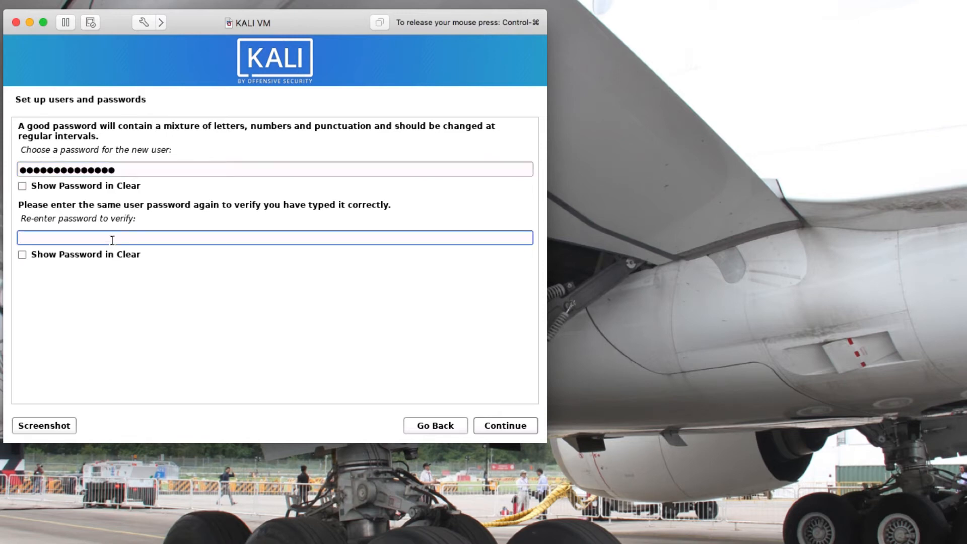
text(••••••••••••••)
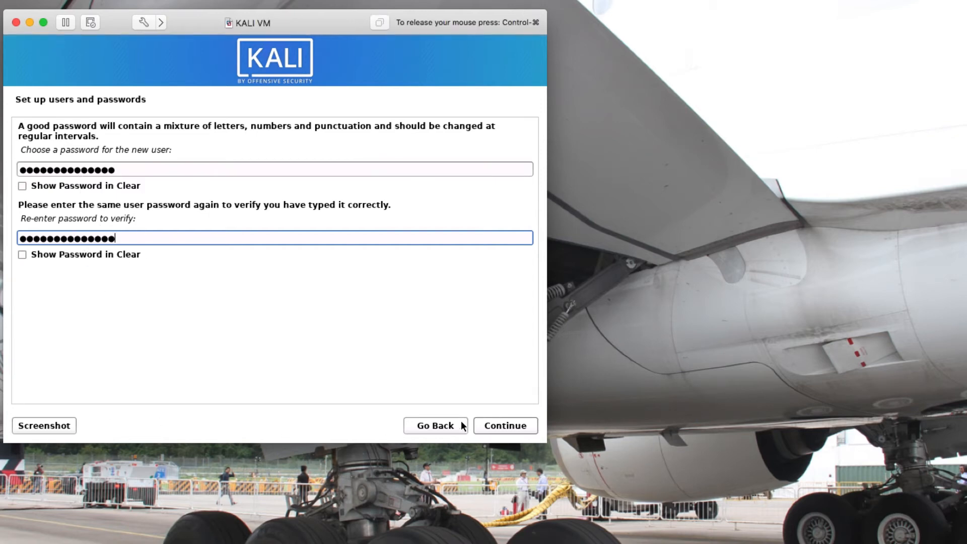
click(518, 425)
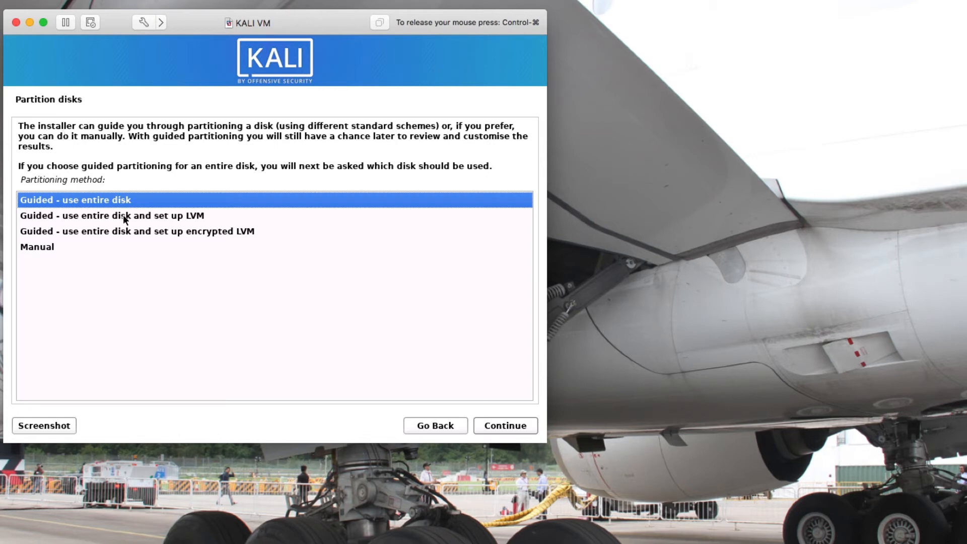
Partition sda with guided LVM, all files in one partition, using 53.2 GB, and write changes.
click(107, 219)
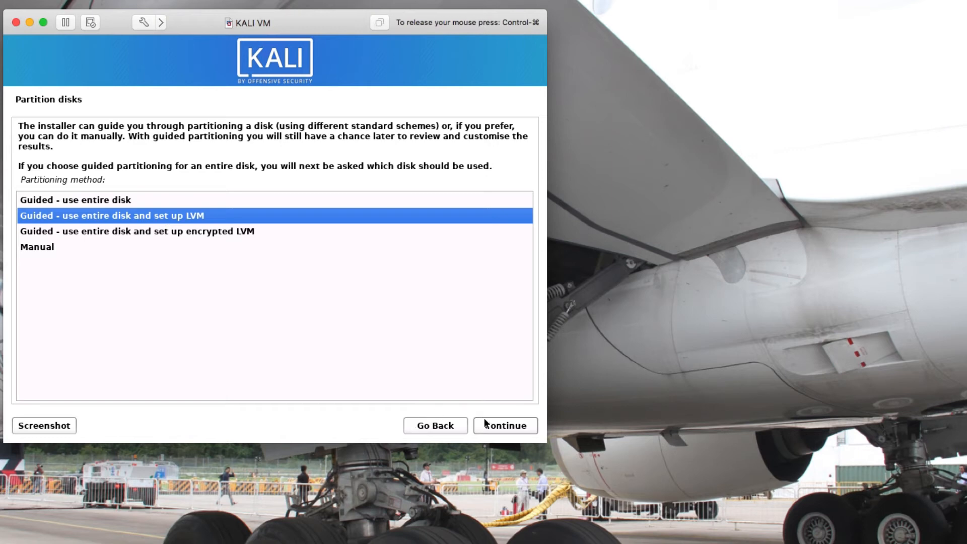
click(499, 426)
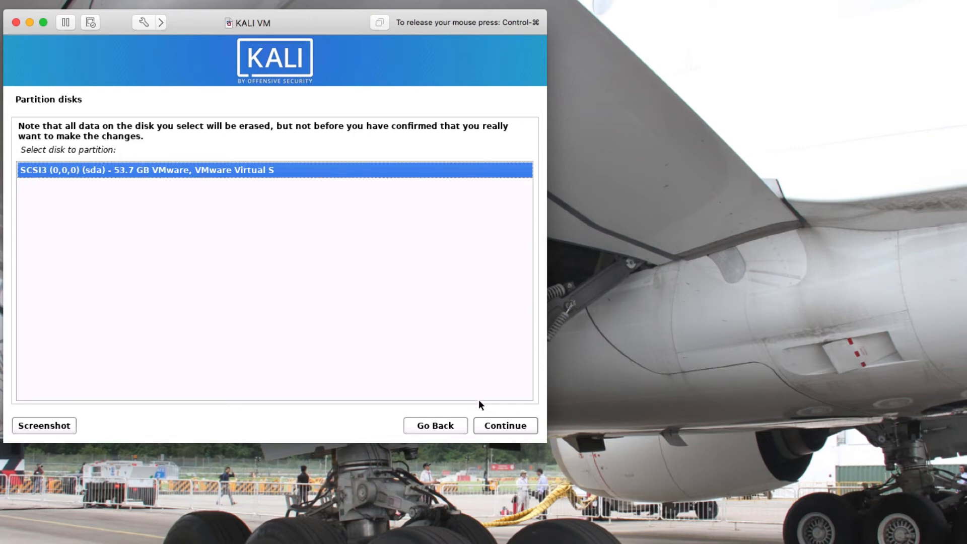
click(506, 426)
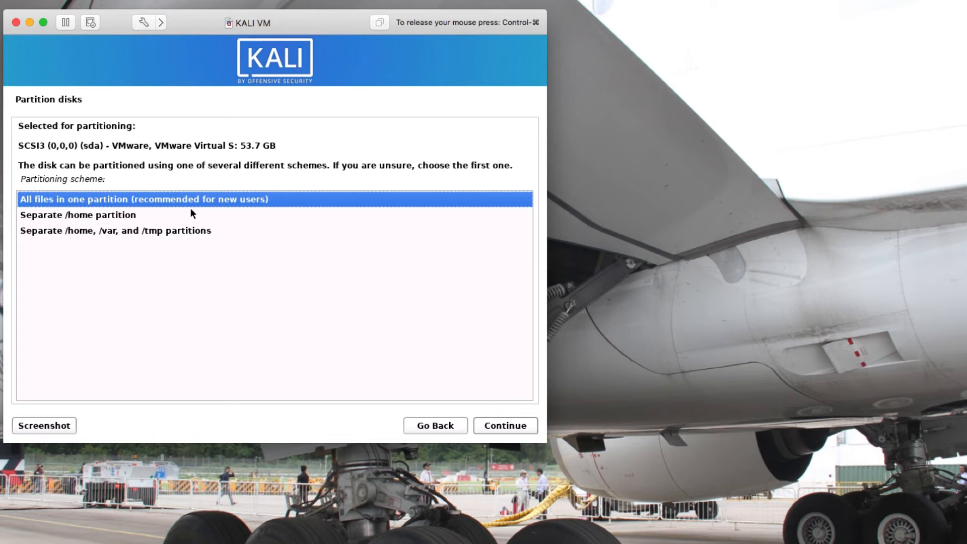
click(512, 428)
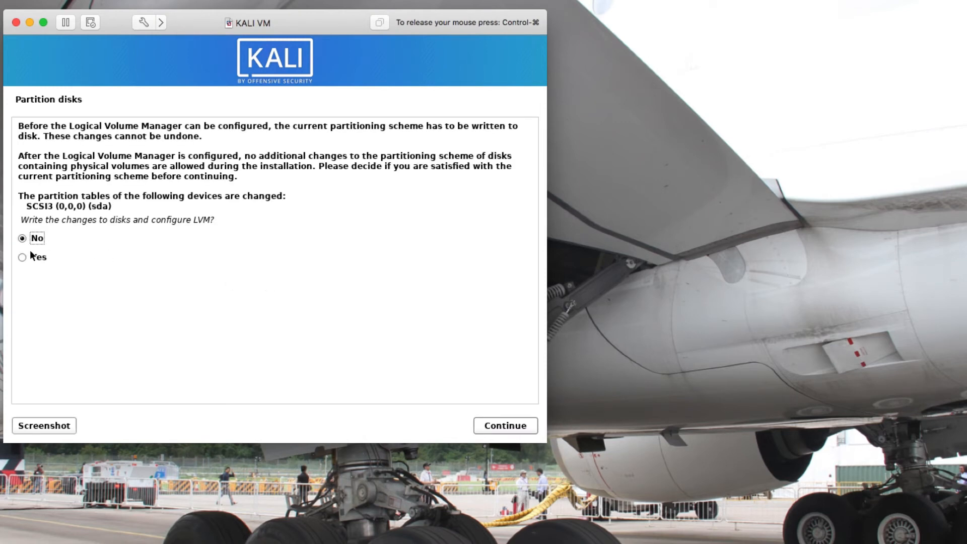
click(22, 258)
click(505, 429)
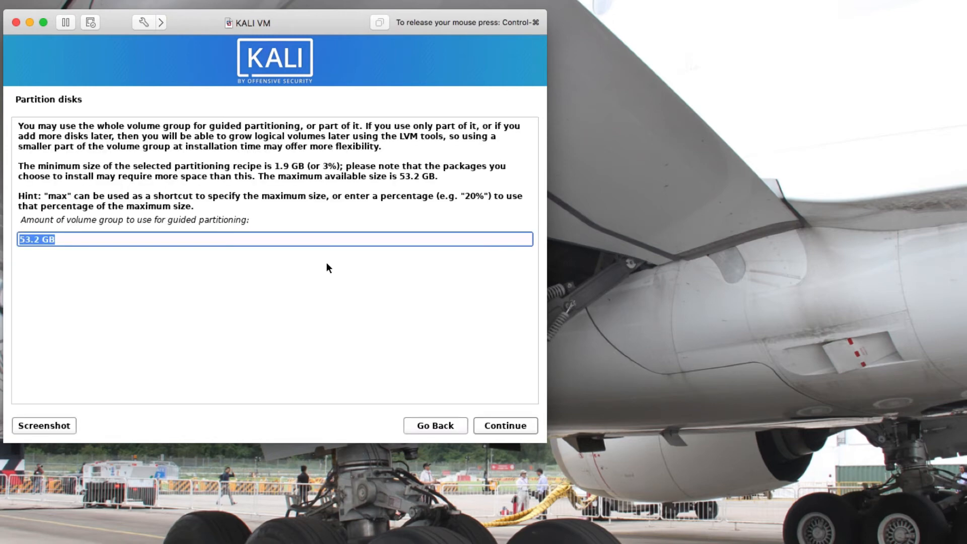
click(519, 427)
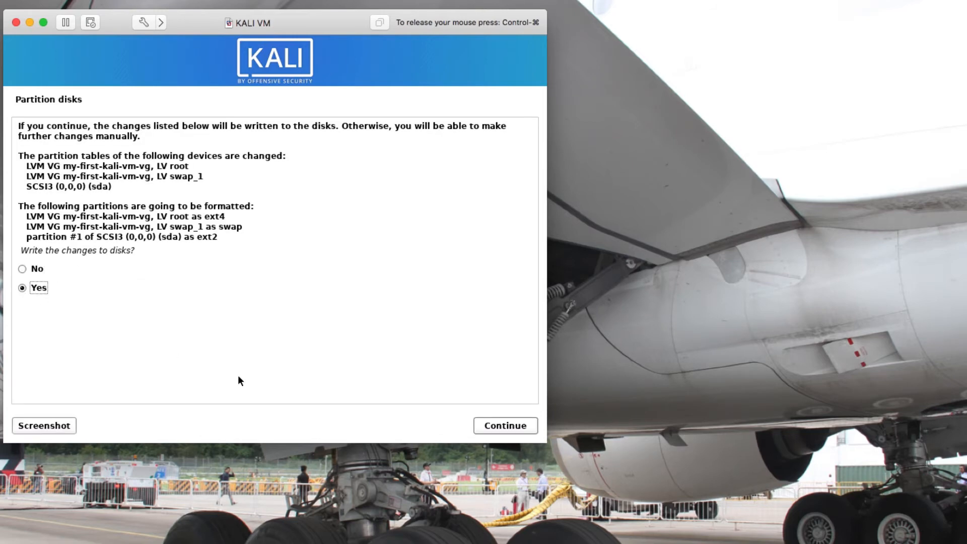
click(504, 426)
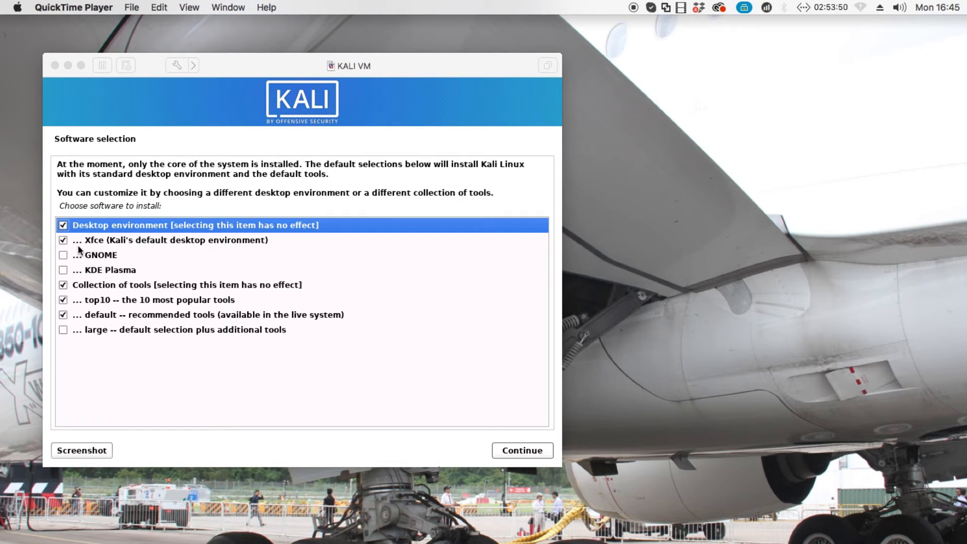
Tick KDE Plasma and untick Xfce in the desktop environment list.
click(61, 271)
click(62, 269)
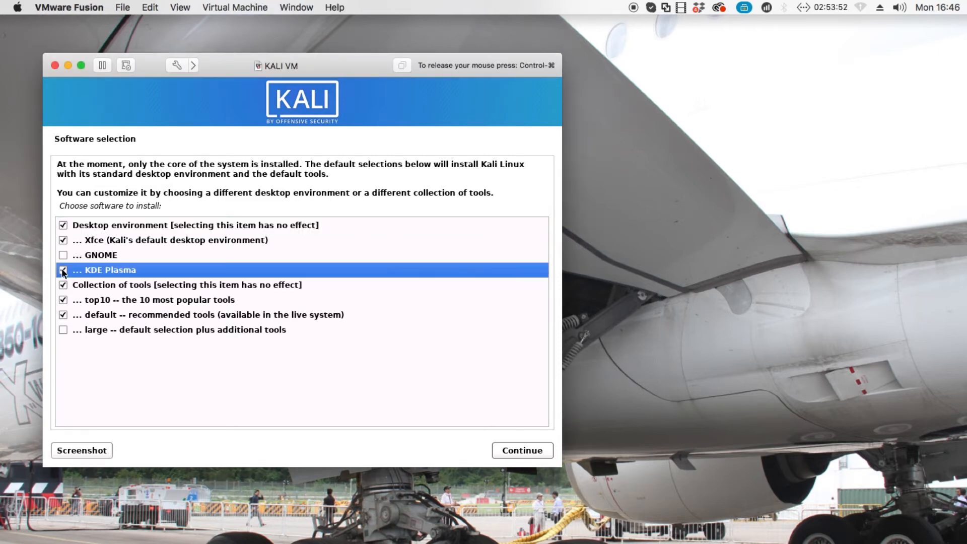
click(64, 241)
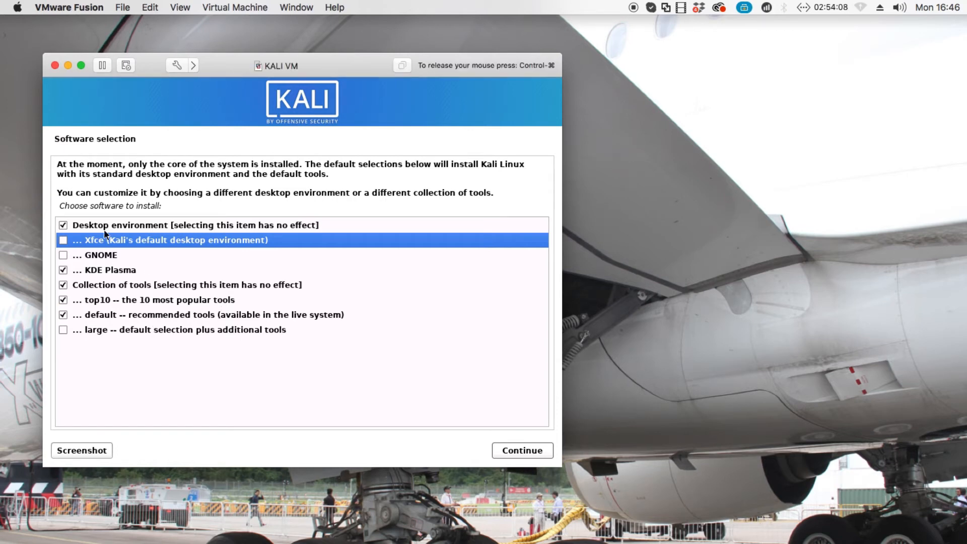
Continue from Software selection to install KDE Plasma with top10 and default tools.
click(544, 452)
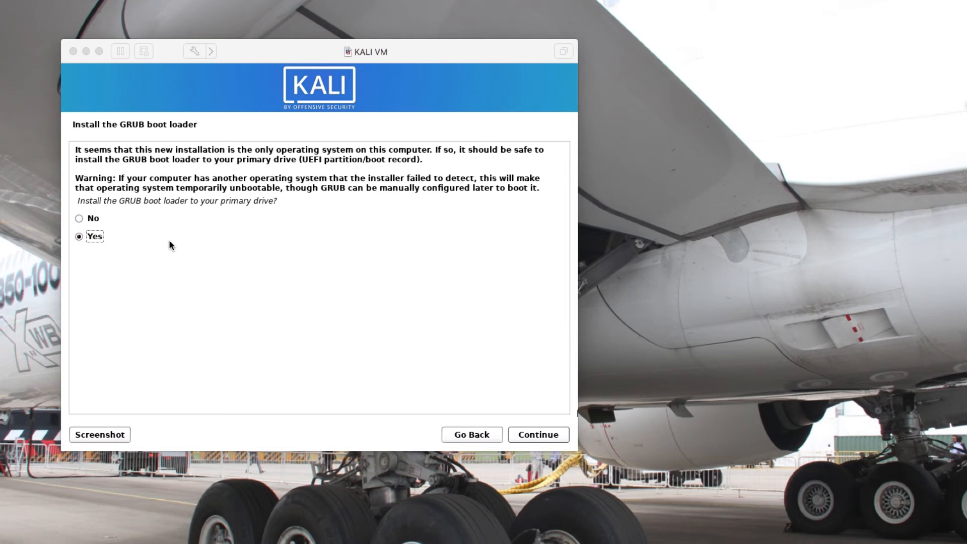
Install the GRUB boot loader to /dev/sda.
click(79, 222)
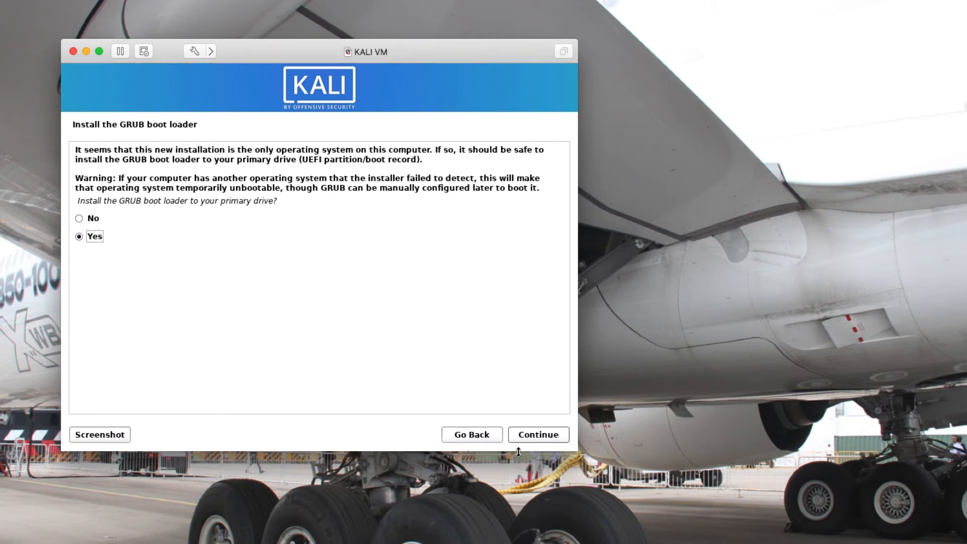
click(539, 437)
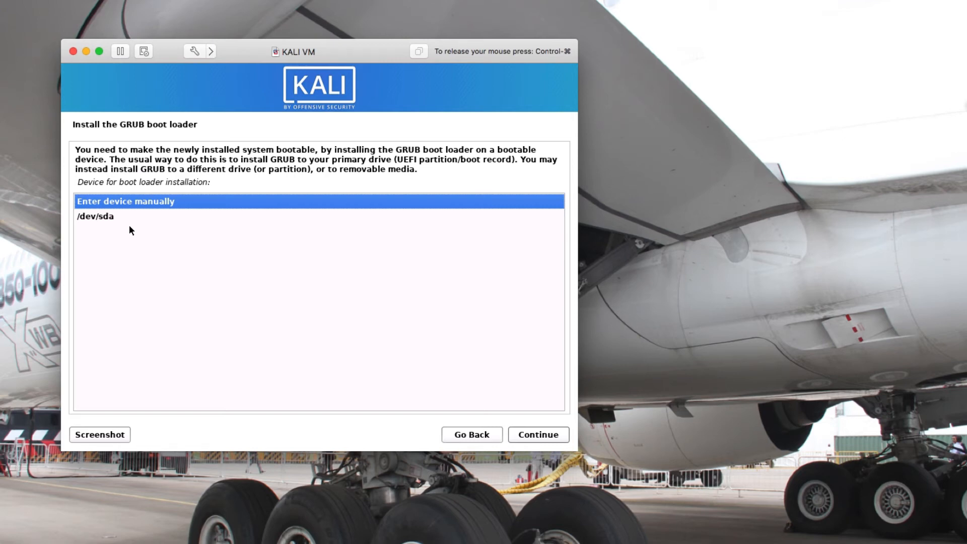
click(116, 221)
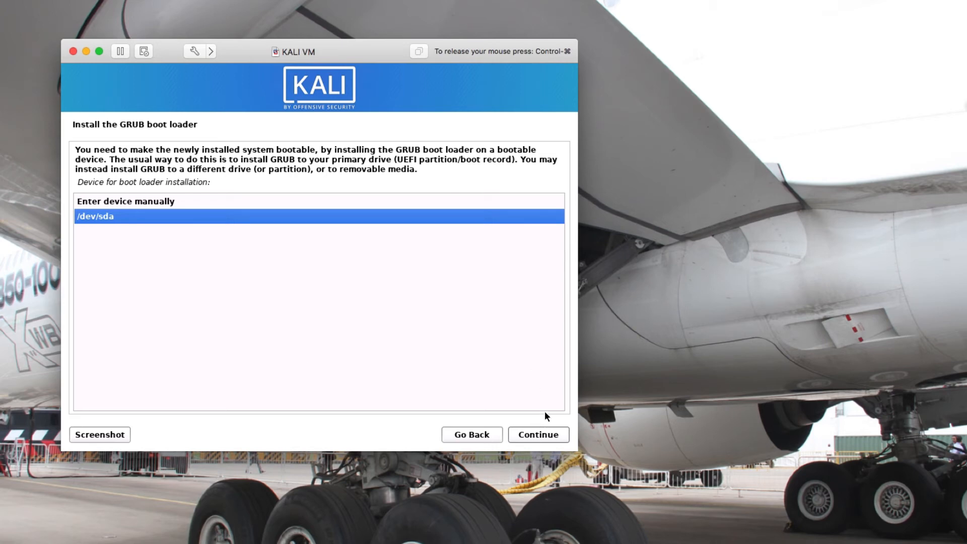
click(532, 434)
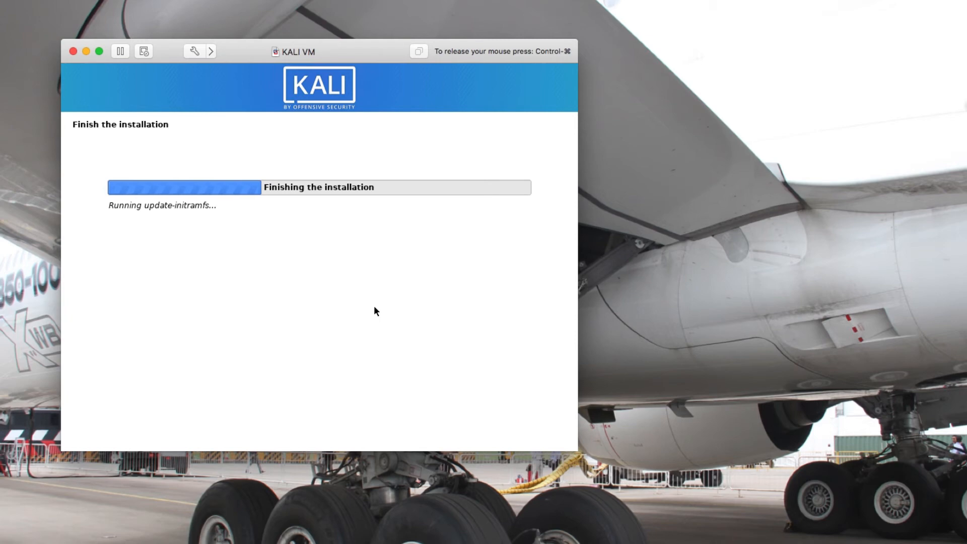
Release the mouse from the VM with Control-Command while installation finishes.
key(ctrl+super)
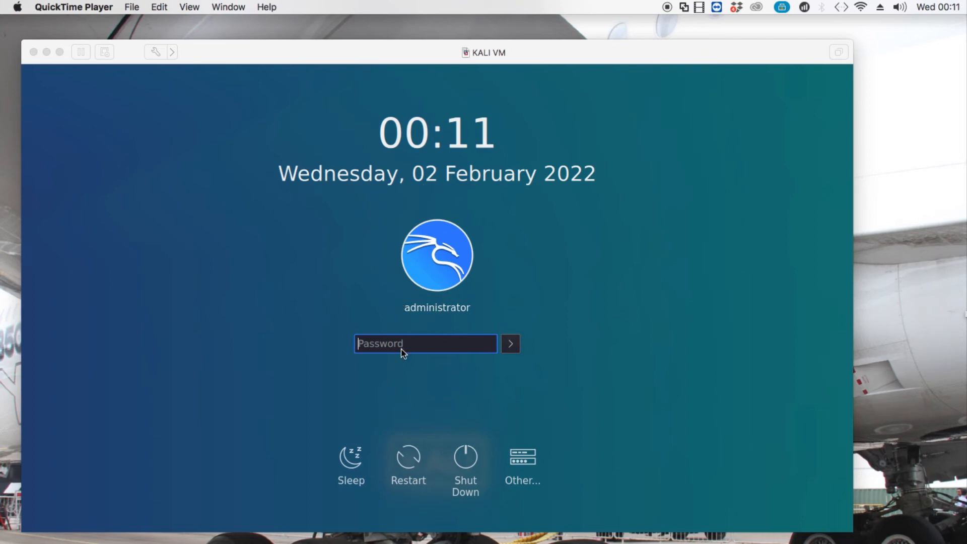
Log in at the KDE login screen with the new user's password.
click(380, 353)
click(380, 352)
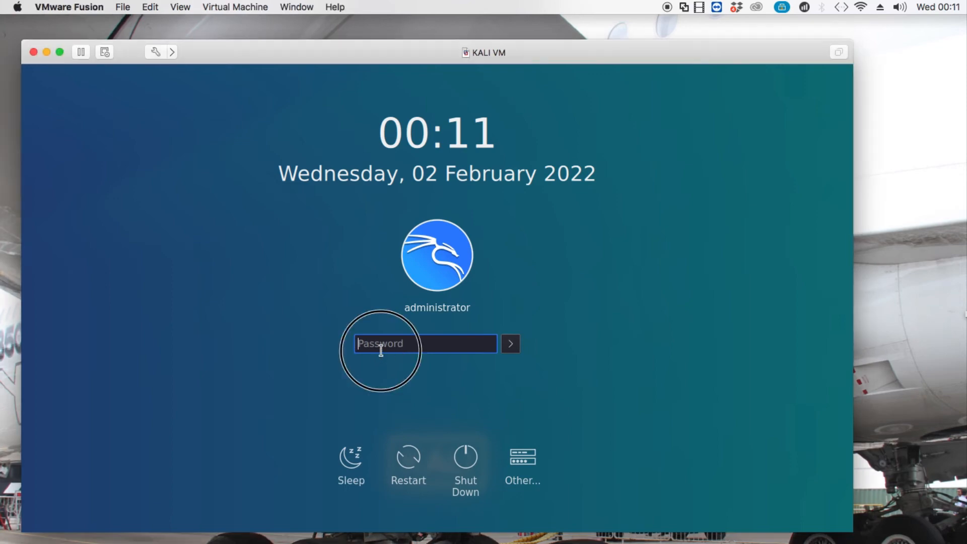
text(kali)
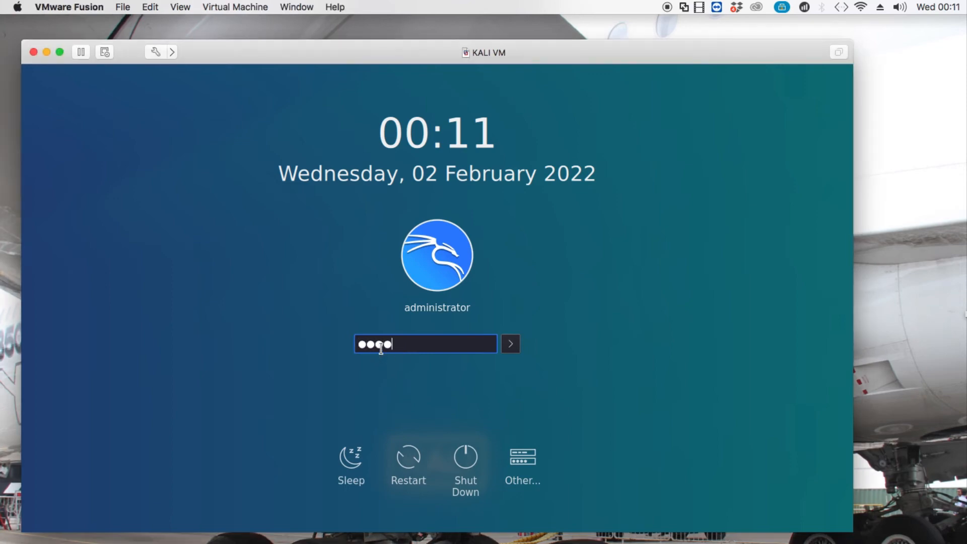
text(**********)
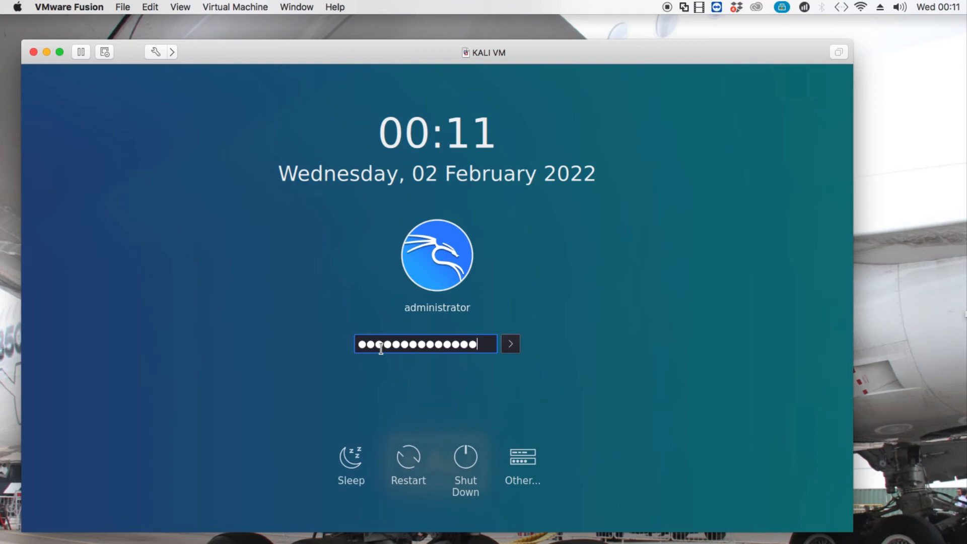
key(Return)
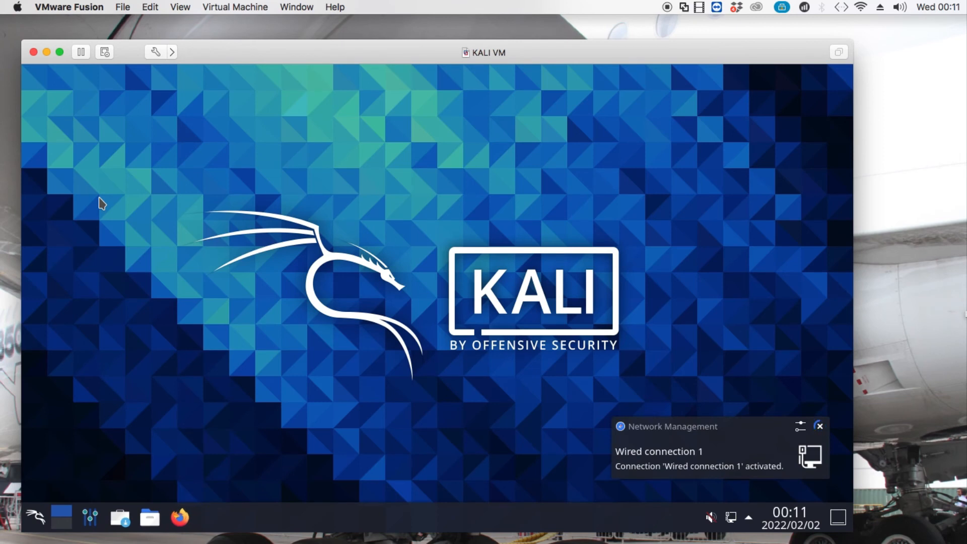
Search the launcher for 'update' and open Discover's updates page.
click(32, 521)
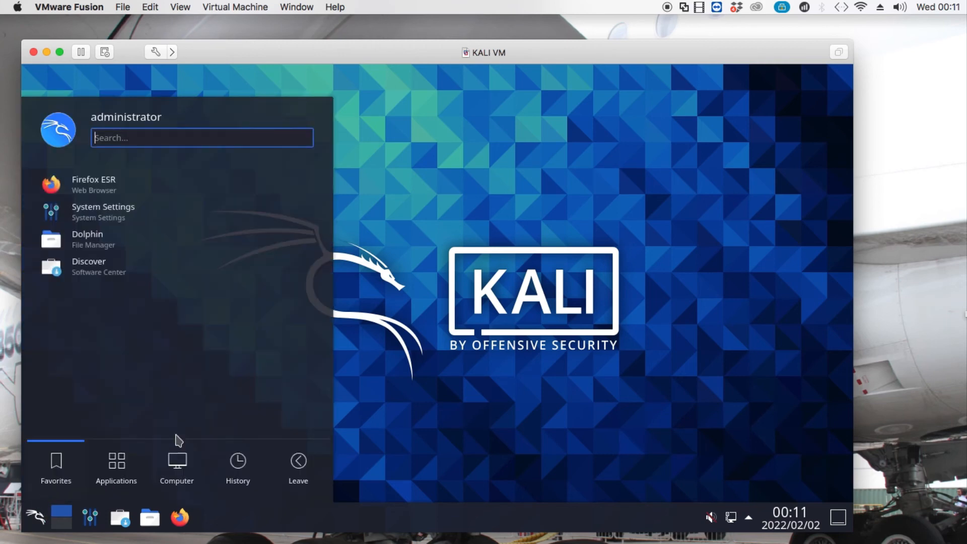
click(125, 466)
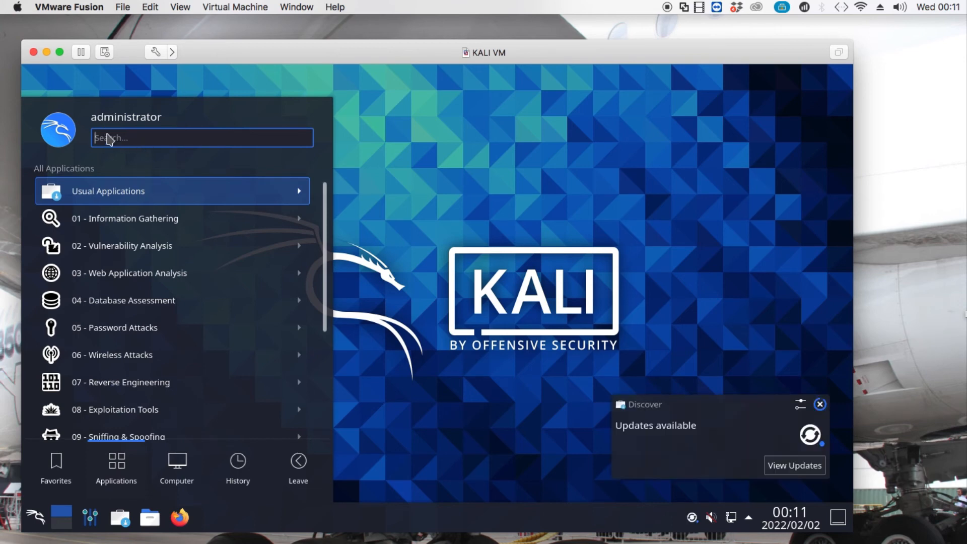
text(up)
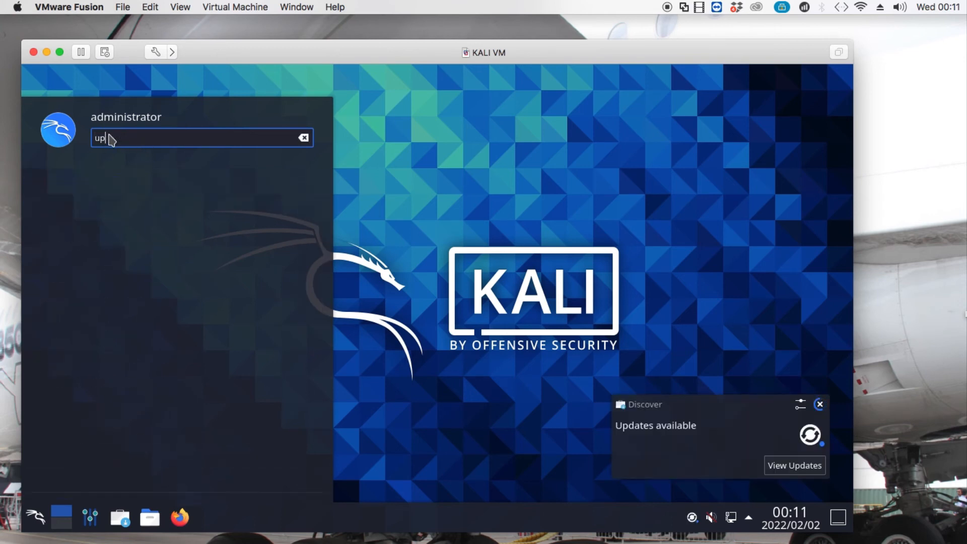
text(dat)
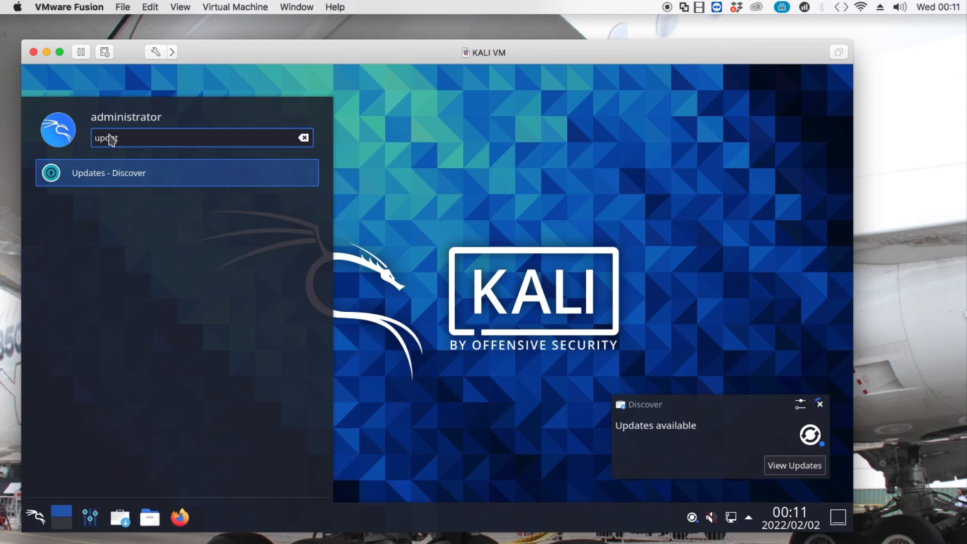
text(e)
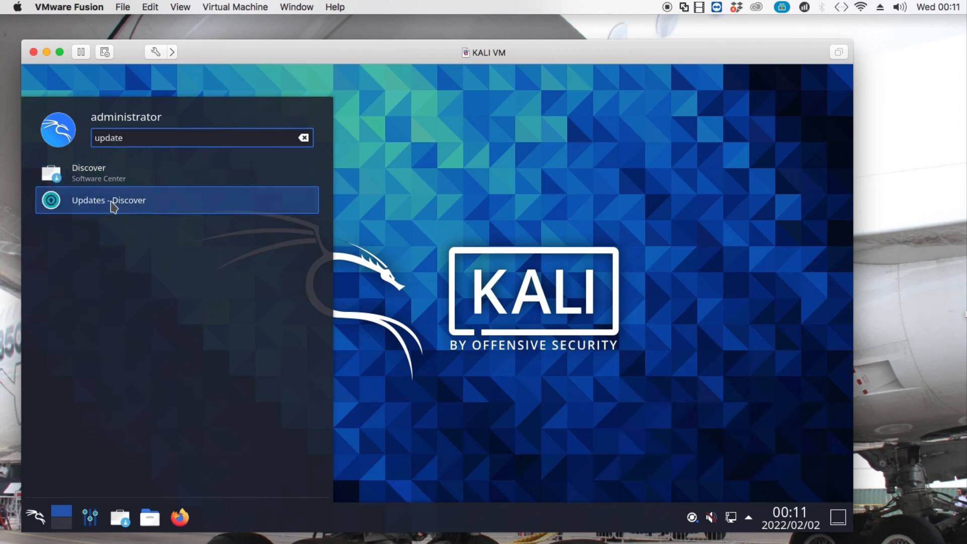
click(114, 202)
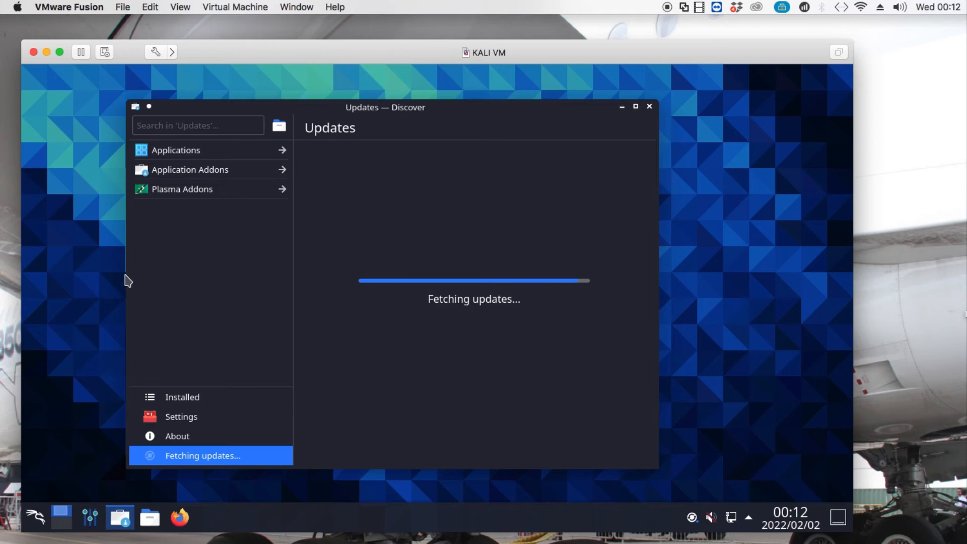
Launch MATE Terminal via a 'ter' launcher search and minimize the Discover window.
click(37, 522)
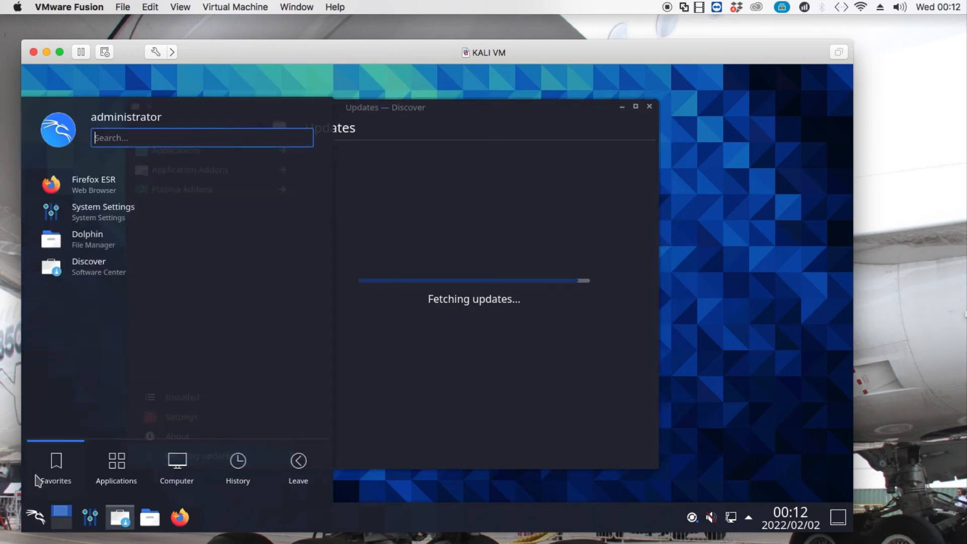
click(116, 477)
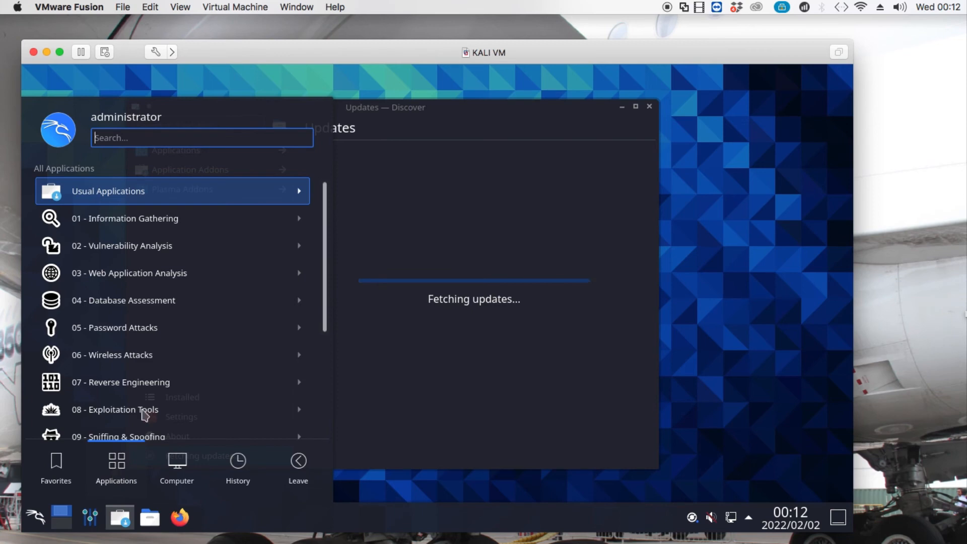
click(43, 523)
click(43, 523)
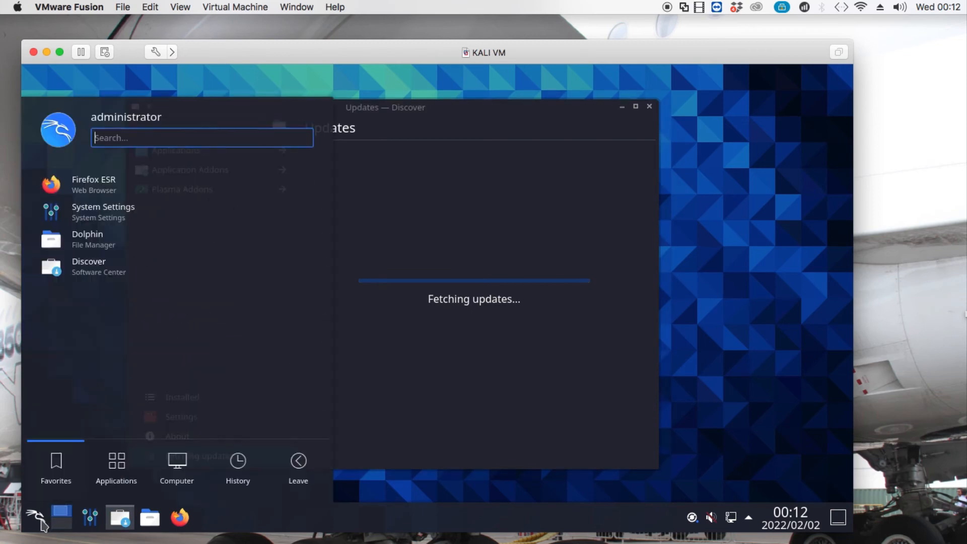
click(116, 469)
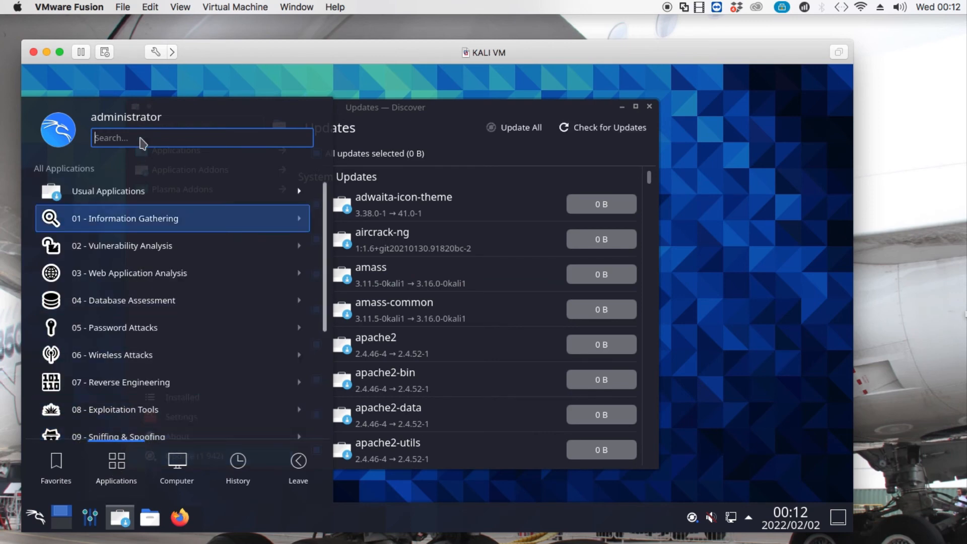
text(ter)
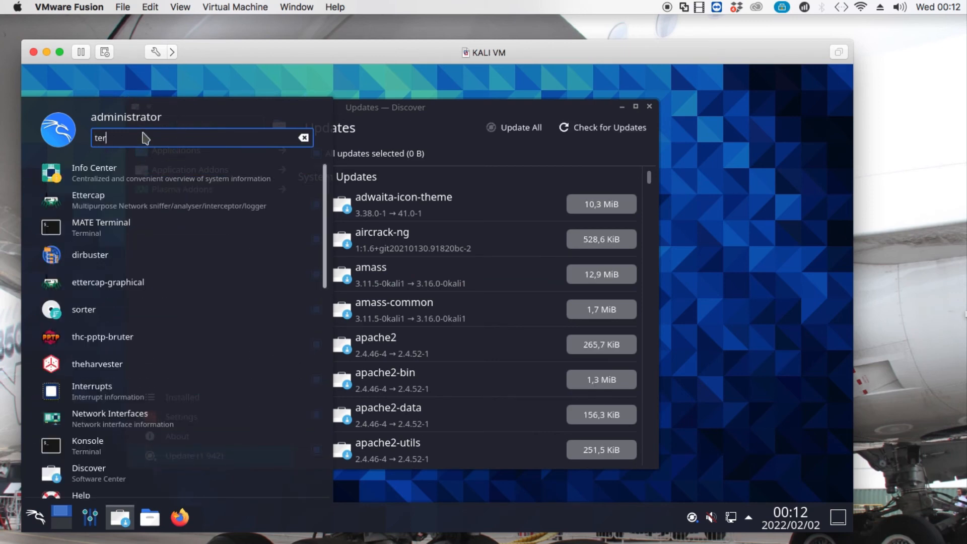
click(117, 241)
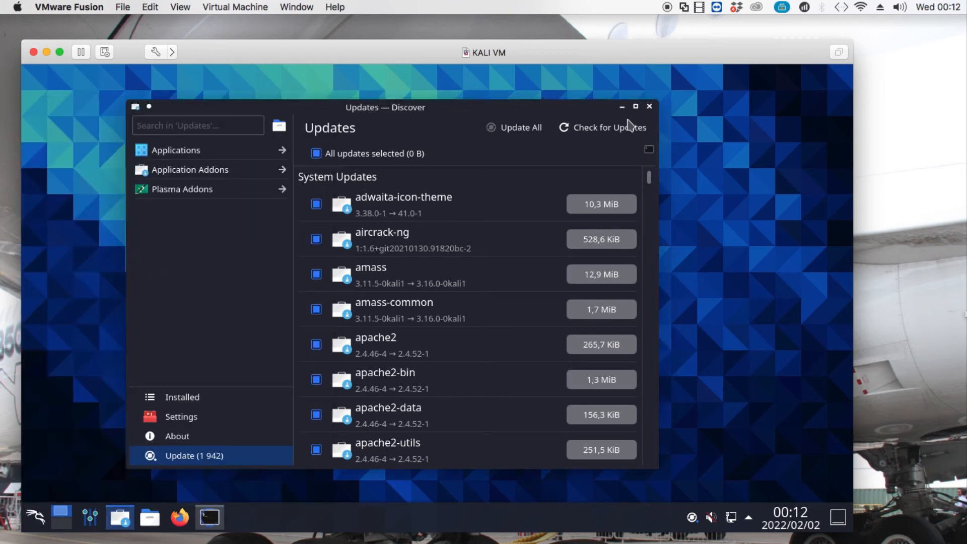
click(623, 108)
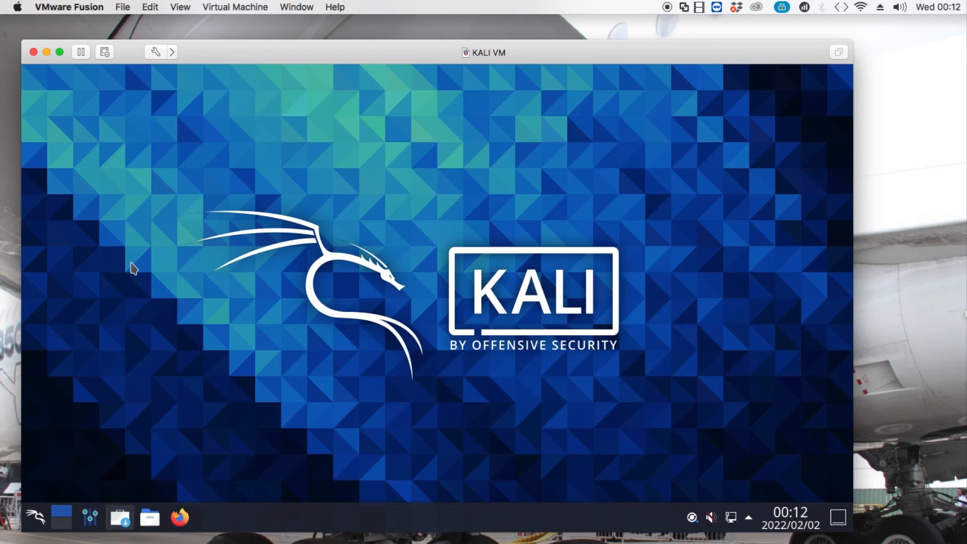
Launch Konsole from a 'kon' launcher search, then close it.
click(44, 515)
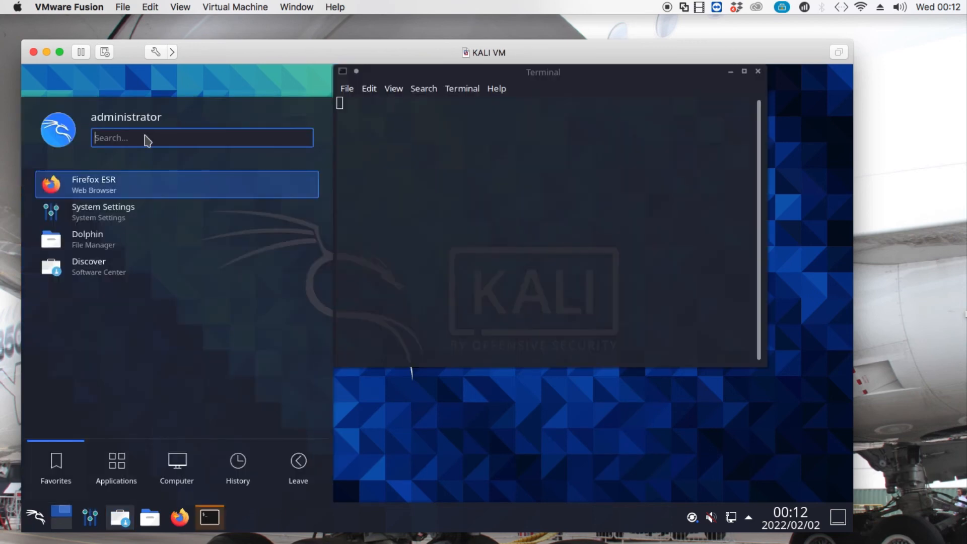
click(146, 140)
text(c)
key(BackSpace)
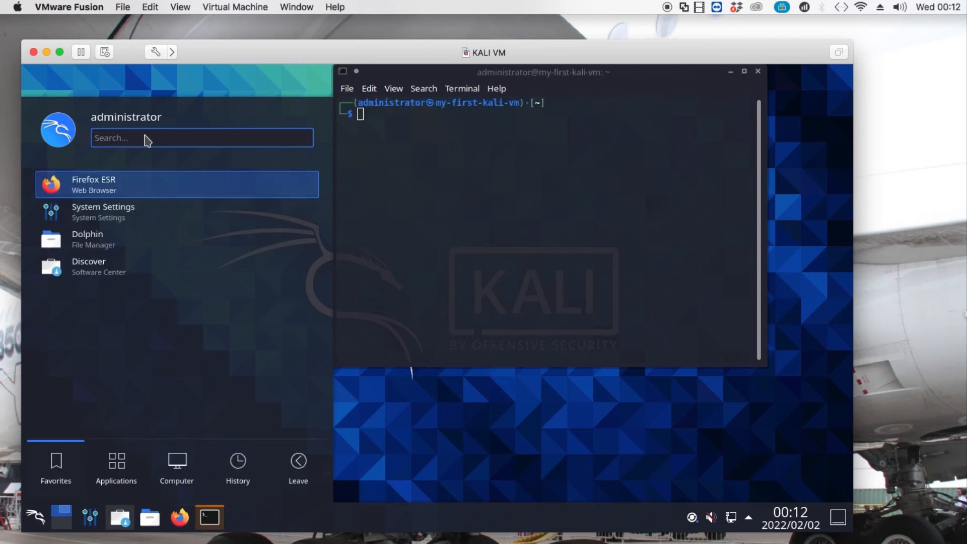
text(kon)
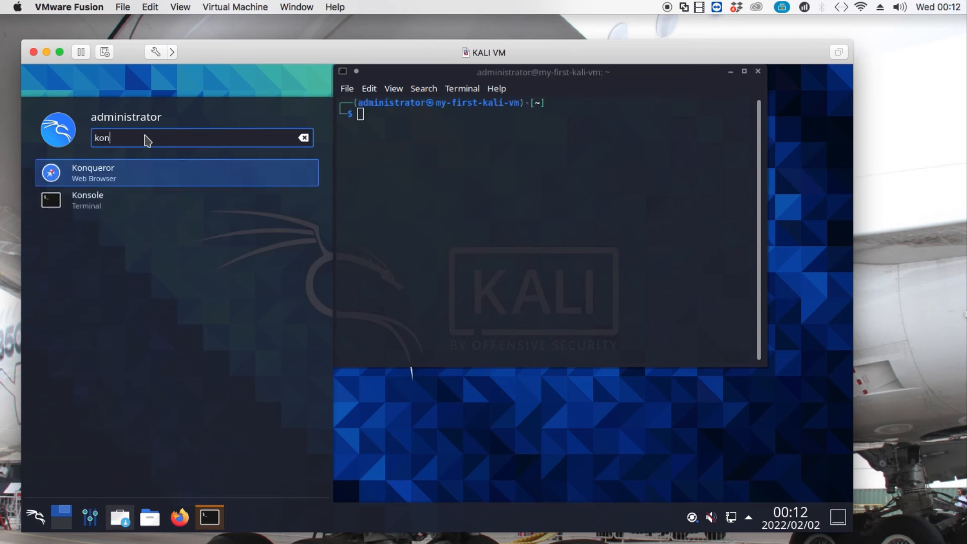
click(93, 211)
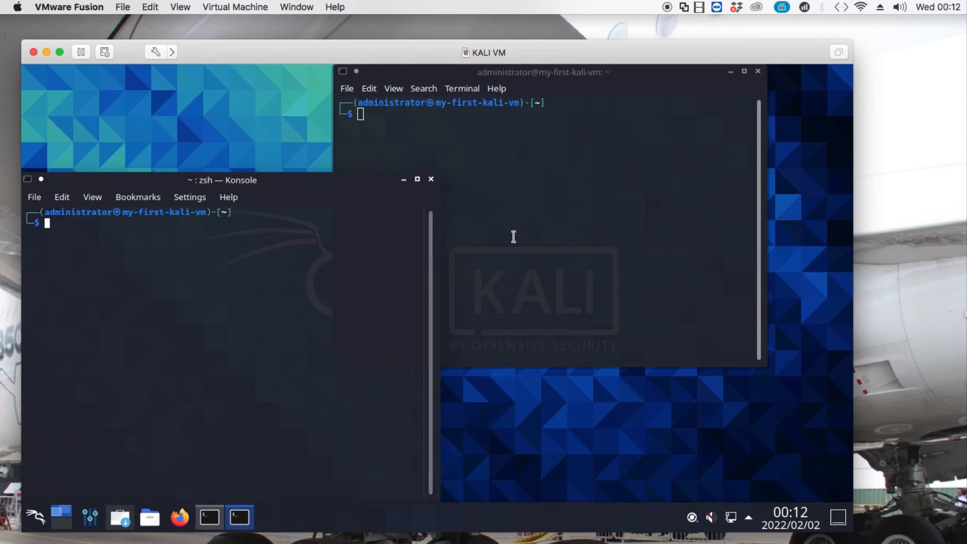
click(514, 236)
click(183, 278)
click(431, 180)
Run sudo su in the remaining terminal window.
click(533, 179)
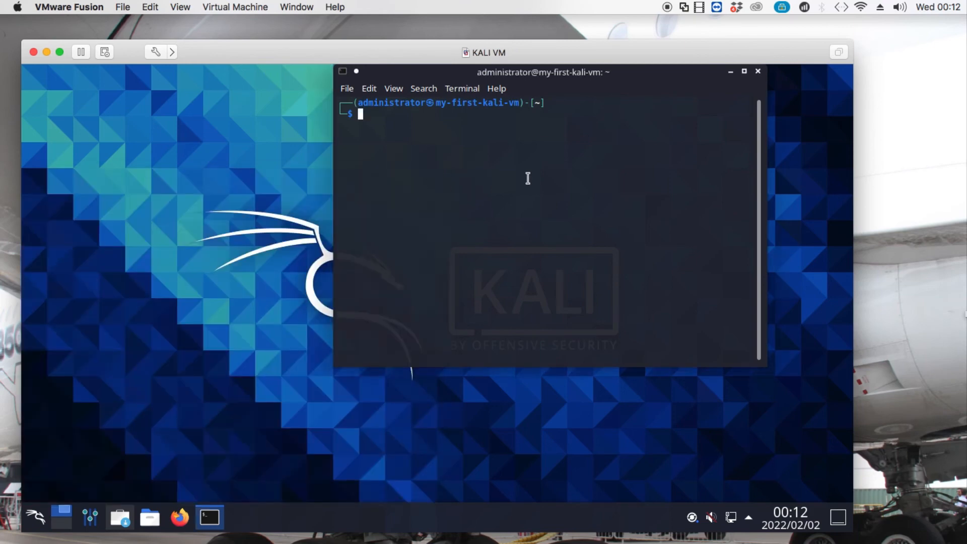
text(s)
text(sudo )
text(su)
key(Return)
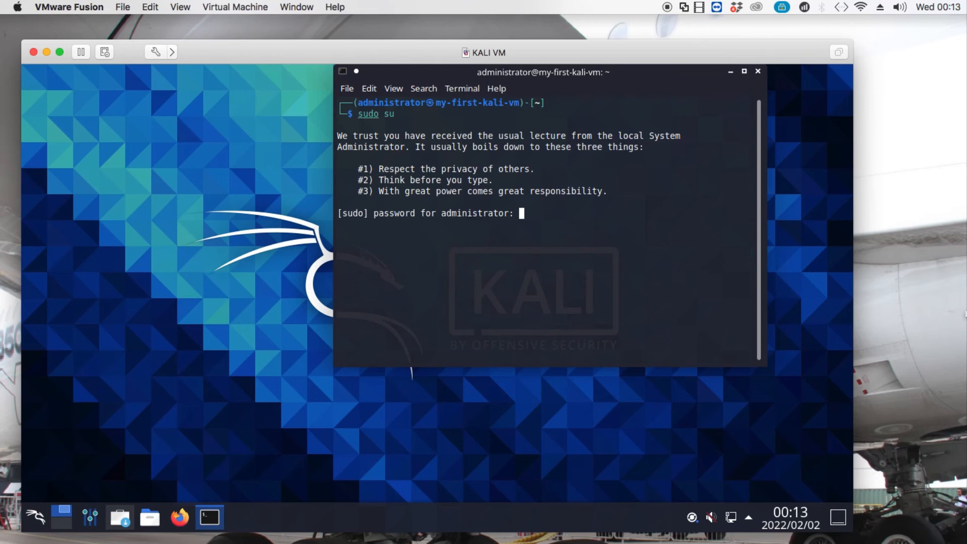
As root, run apt-get update && apt-get upgrade in a maximized terminal and answer y.
key(Return)
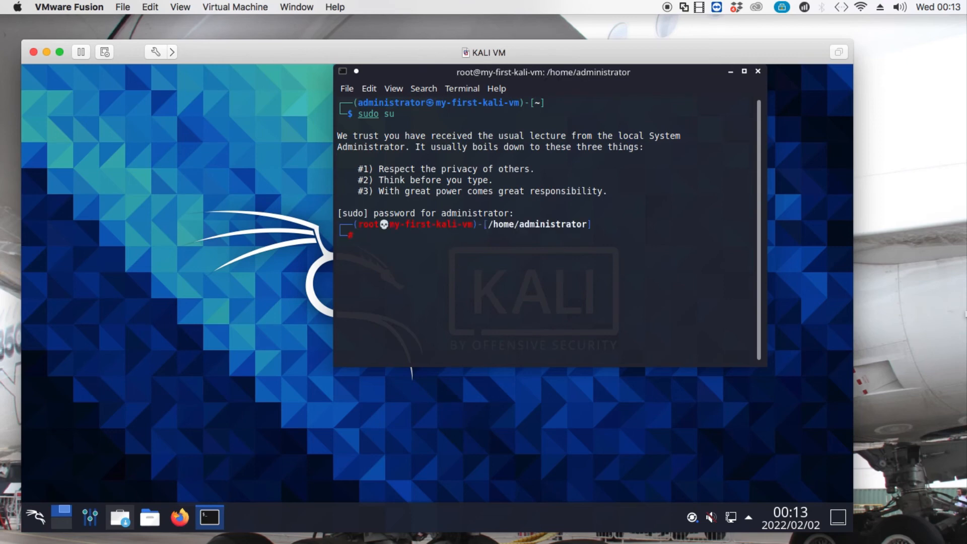
key(Return)
key(Return)
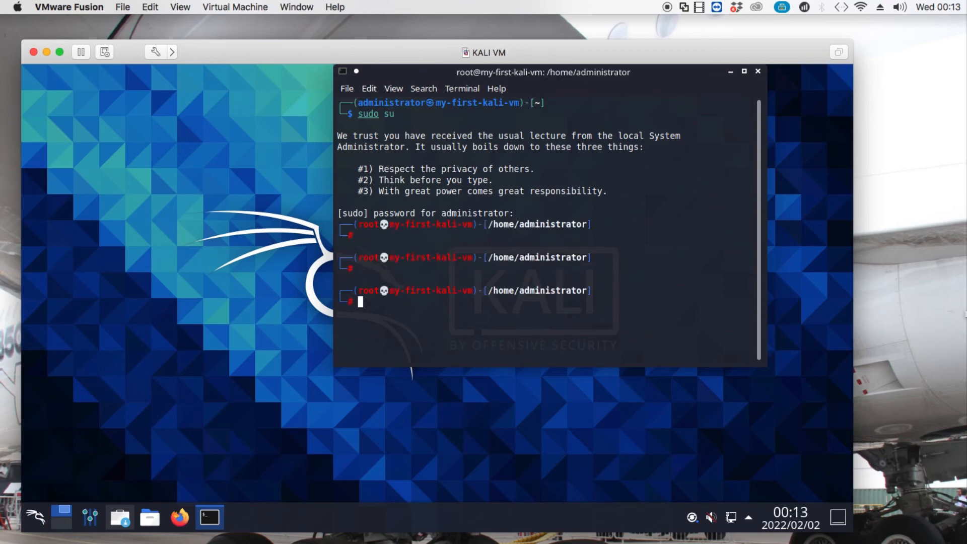
text(apt-get update && a)
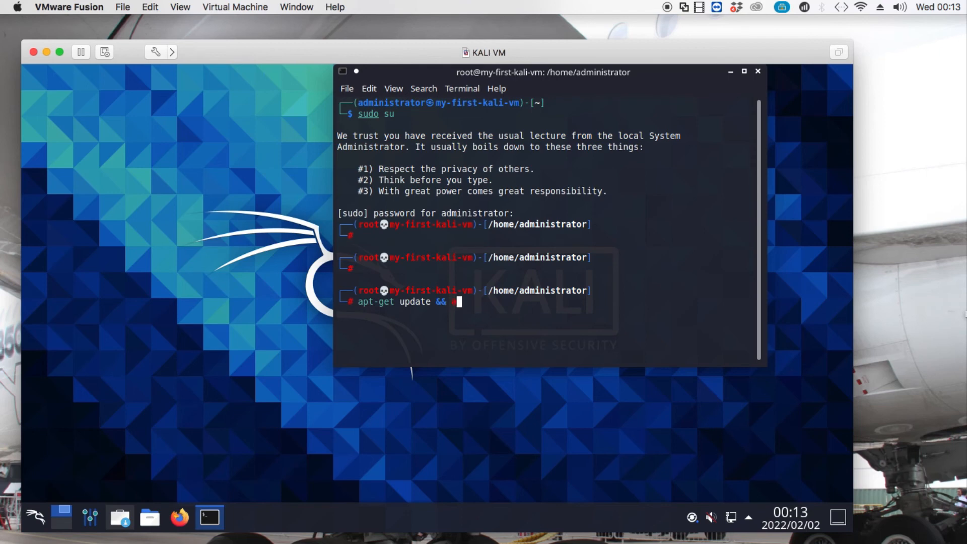
text(pt-get up)
text(g)
text(radew)
key(Return)
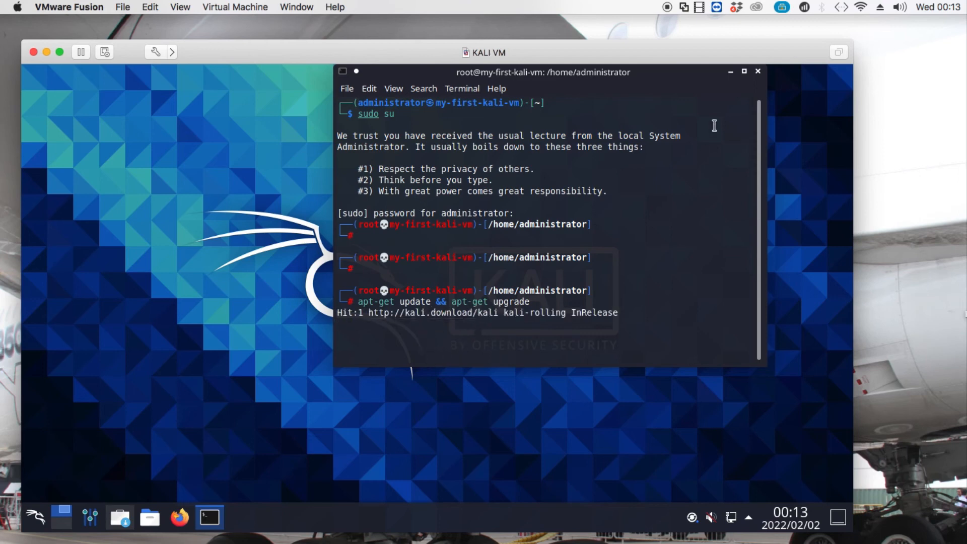
click(745, 72)
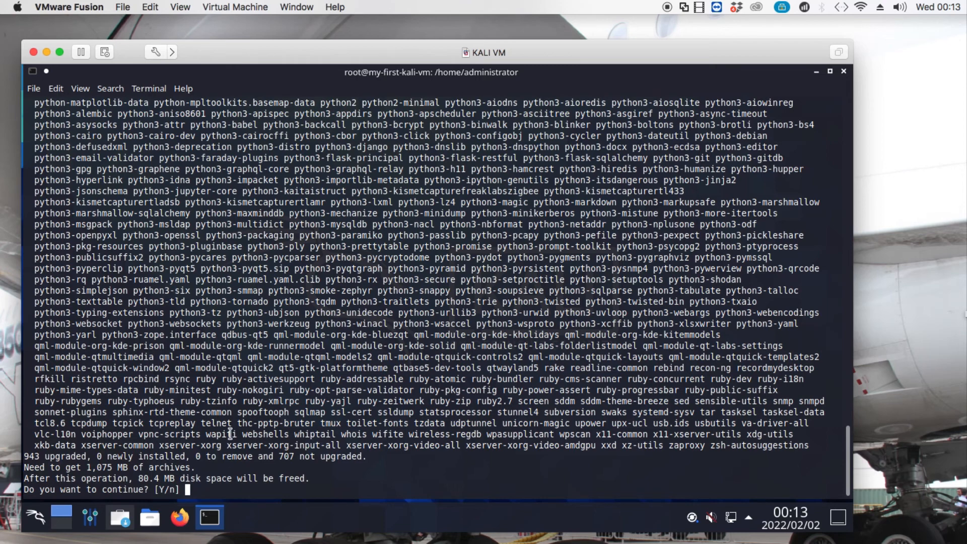
text(y)
Close the root terminal despite the running upgrade, then nudge the VM window slightly.
click(845, 71)
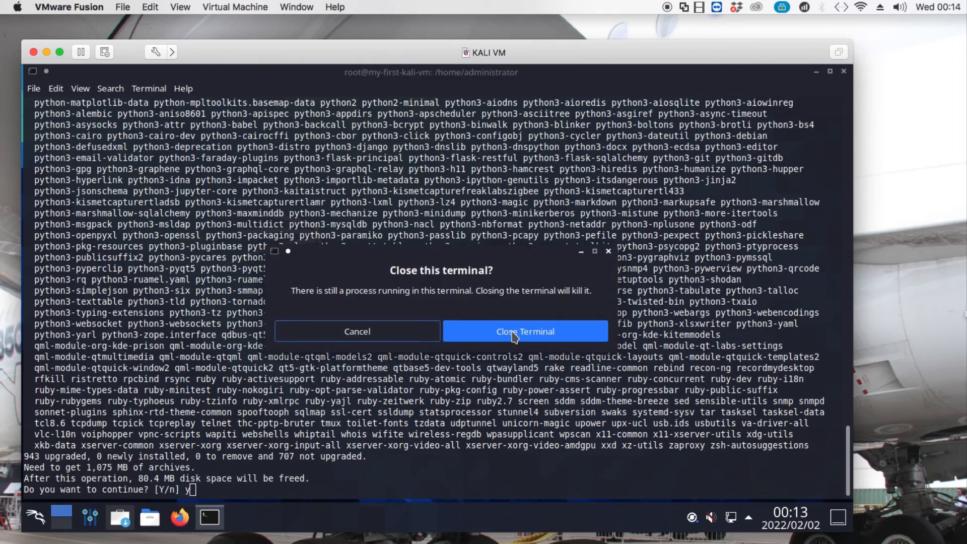
click(514, 333)
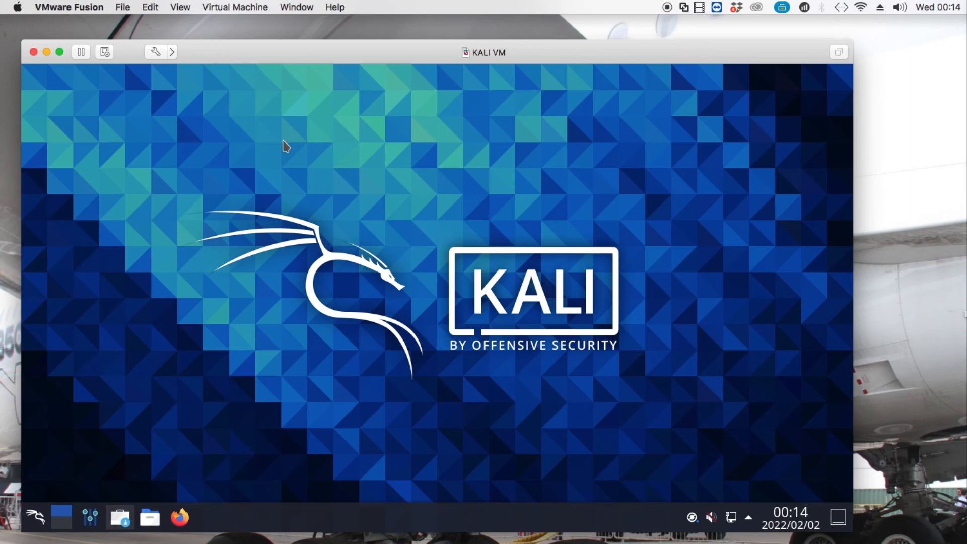
drag(226, 53, 242, 65)
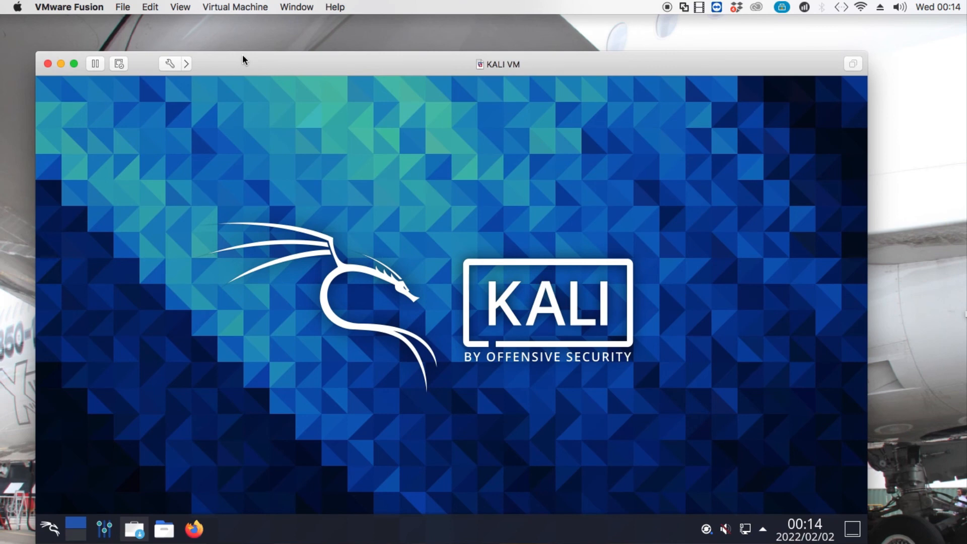
Connect the VMware Tools installer CD via Reinstall VMware Tools and mount the disc in Kali.
click(242, 7)
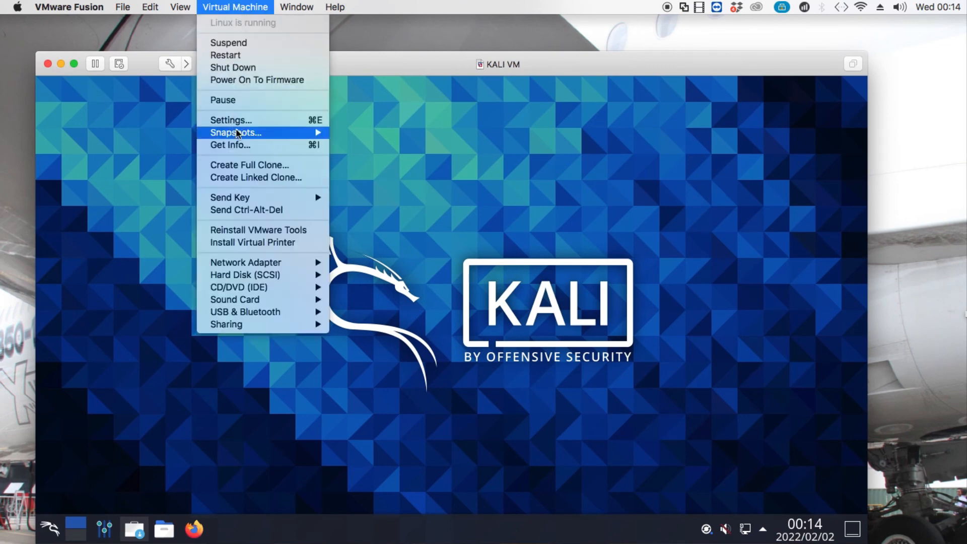
click(251, 233)
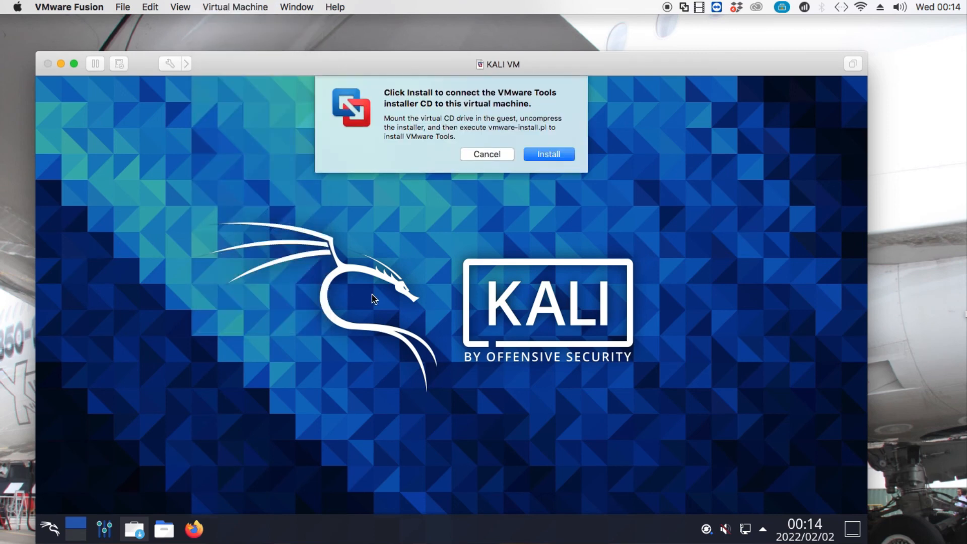
click(548, 157)
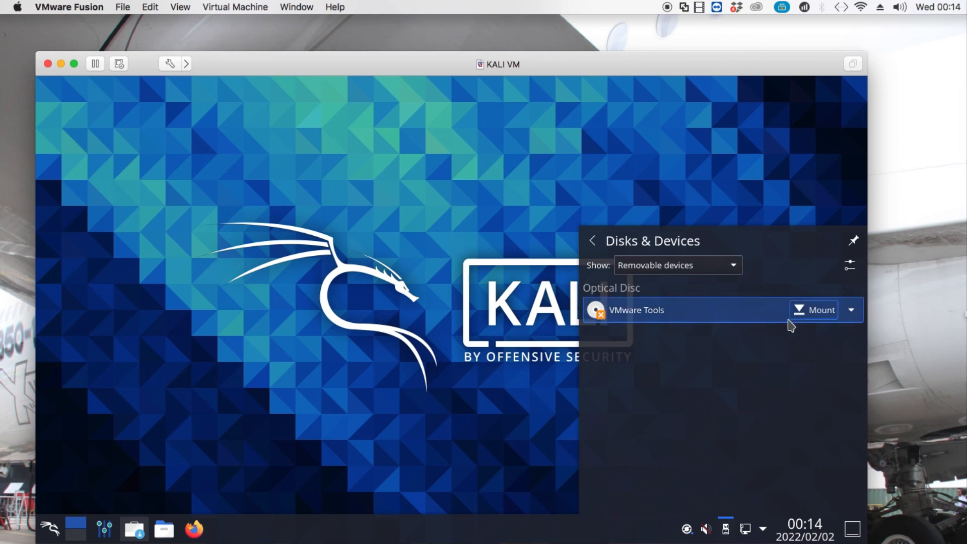
click(826, 308)
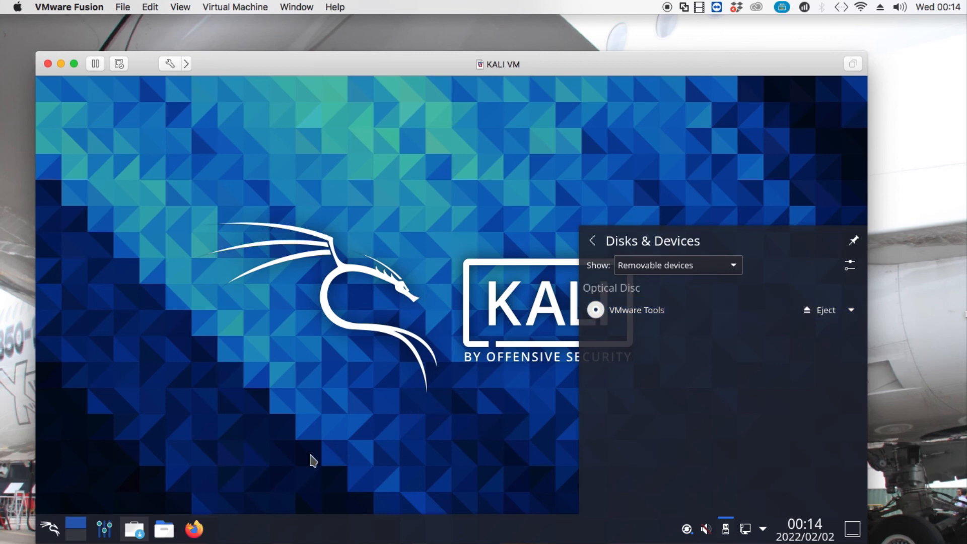
click(400, 380)
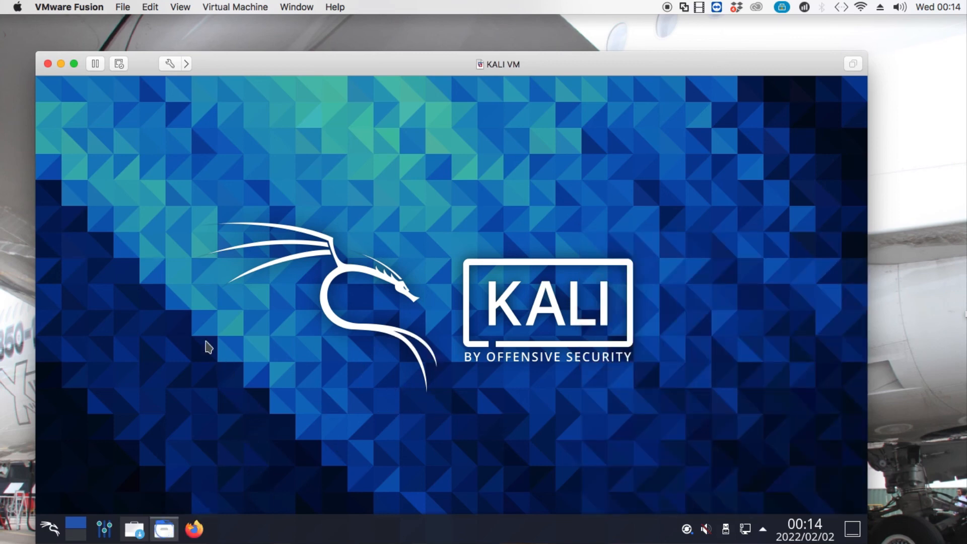
Open the VMware Tools disc and copy VMwareTools-10.3.10-12406962.tar.gz.
drag(190, 325, 193, 422)
click(130, 412)
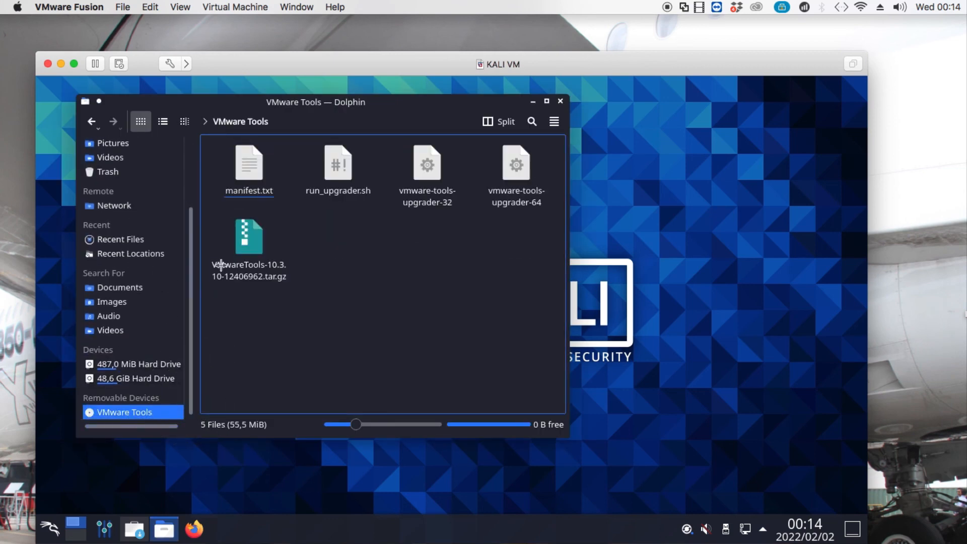
double_click(249, 248)
right_click(250, 247)
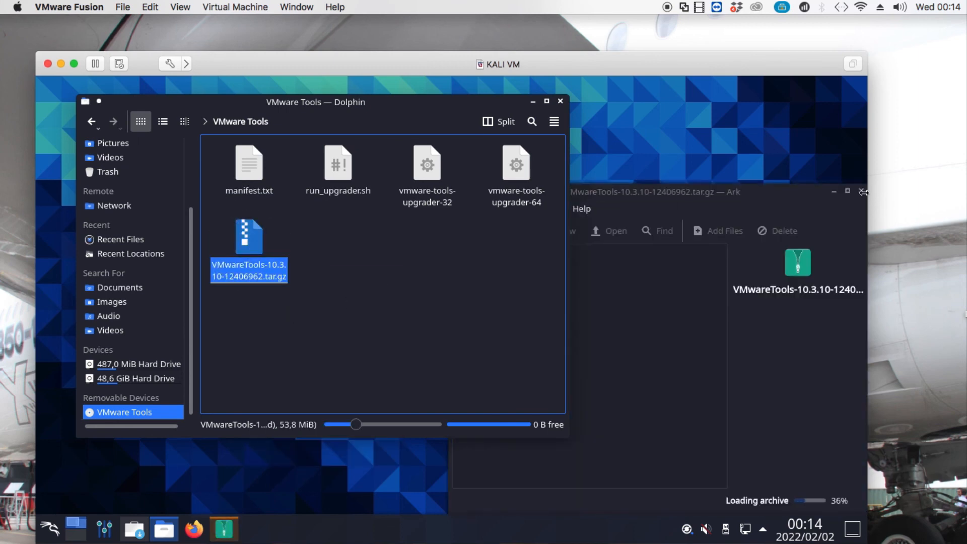
Paste the tarball onto the Kali desktop and minimize the file manager.
click(861, 190)
click(669, 153)
right_click(669, 153)
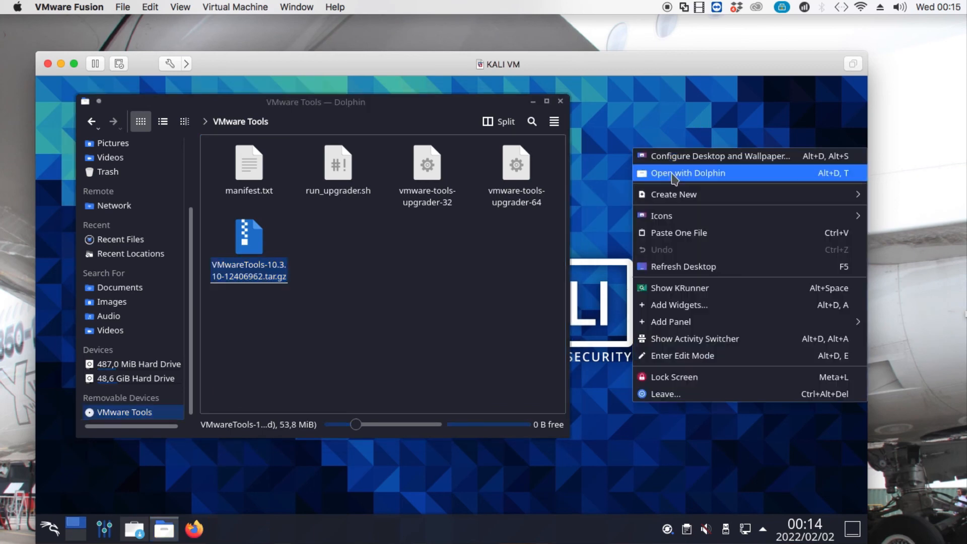
click(686, 235)
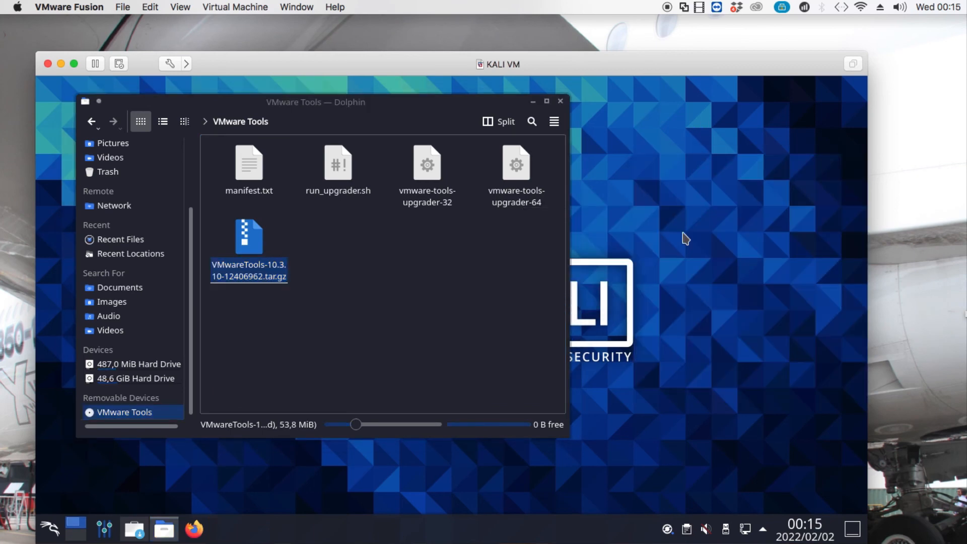
click(532, 102)
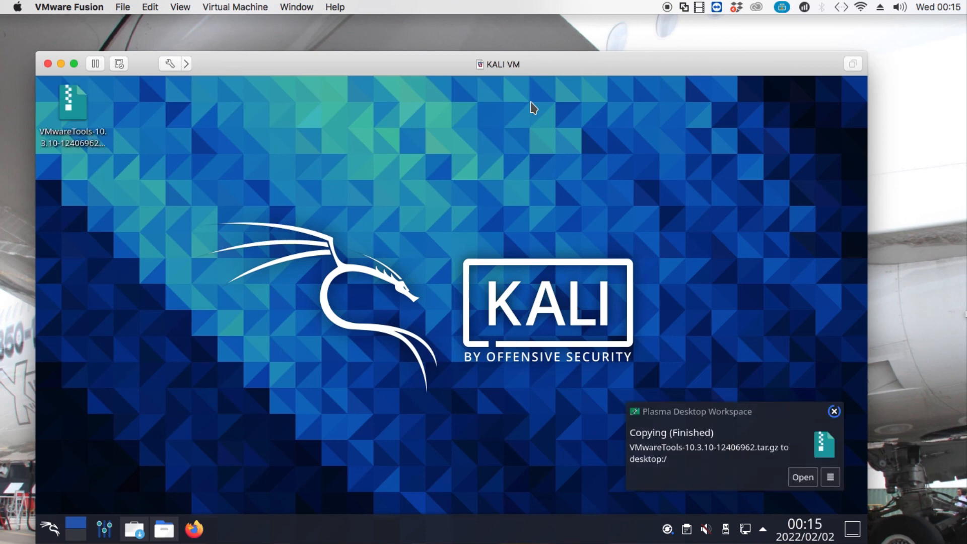
Open the desktop VMwareTools tarball with Ark.
right_click(66, 118)
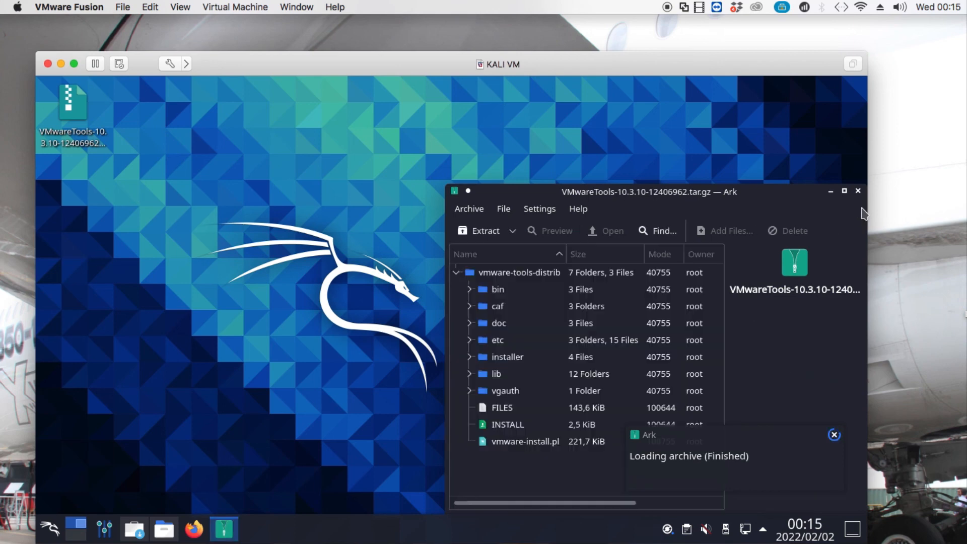
click(858, 192)
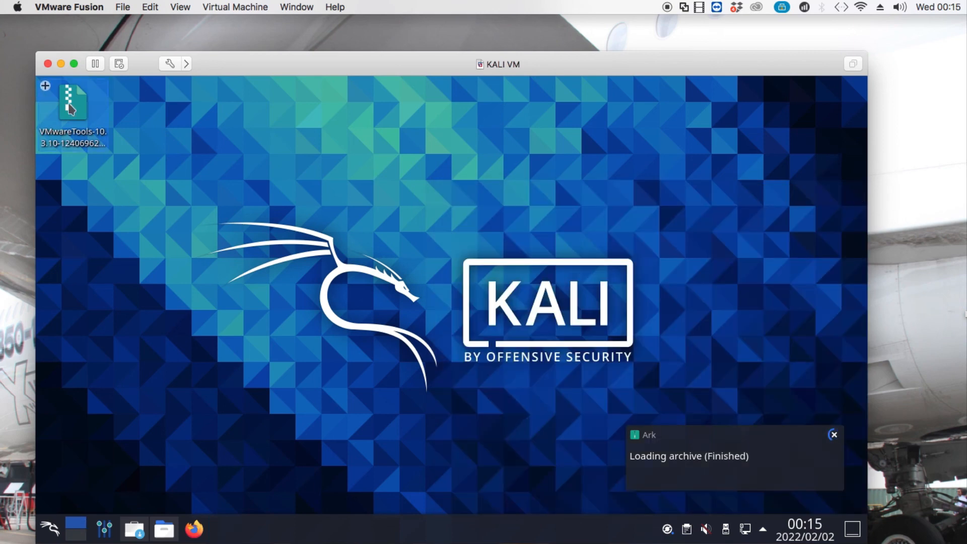
right_click(71, 108)
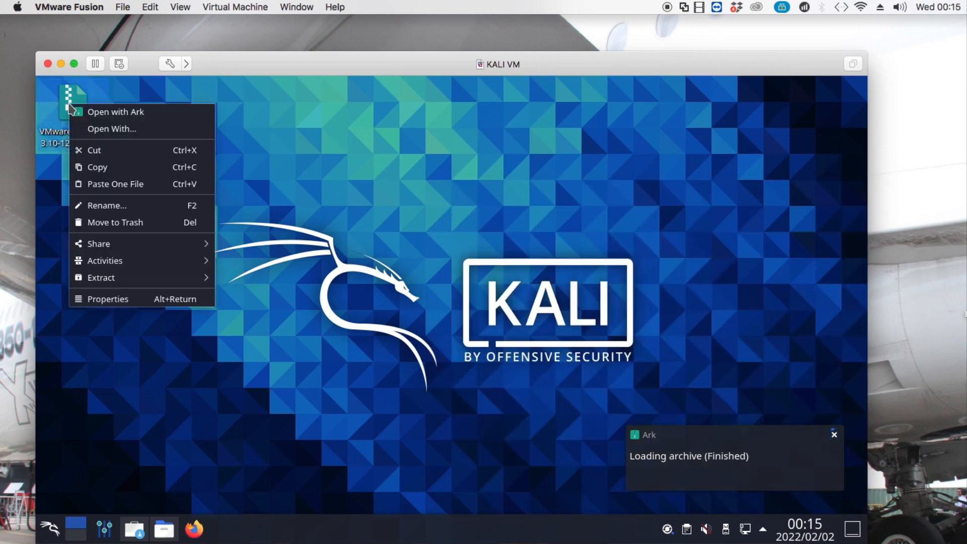
click(101, 111)
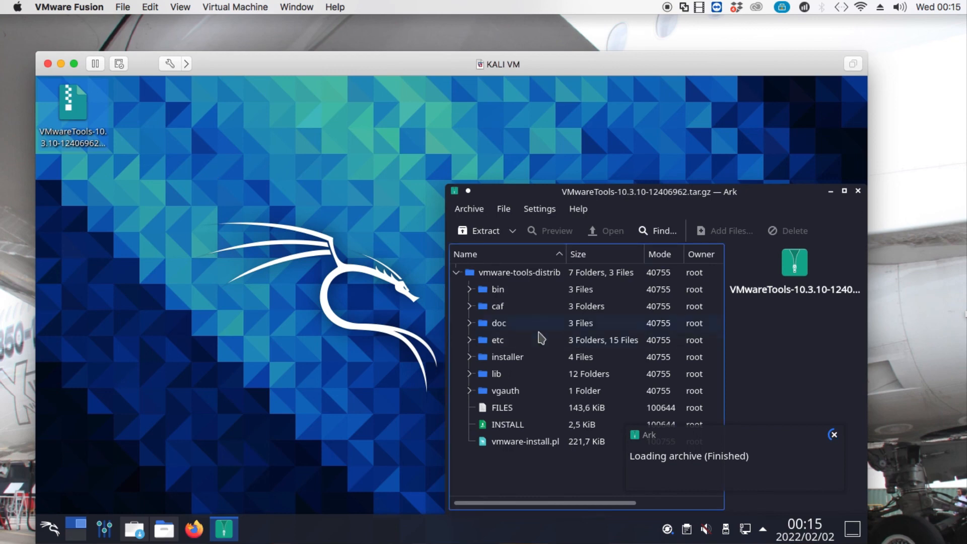
Reposition the Ark window and bring up the Extract options for the archive contents.
right_click(516, 472)
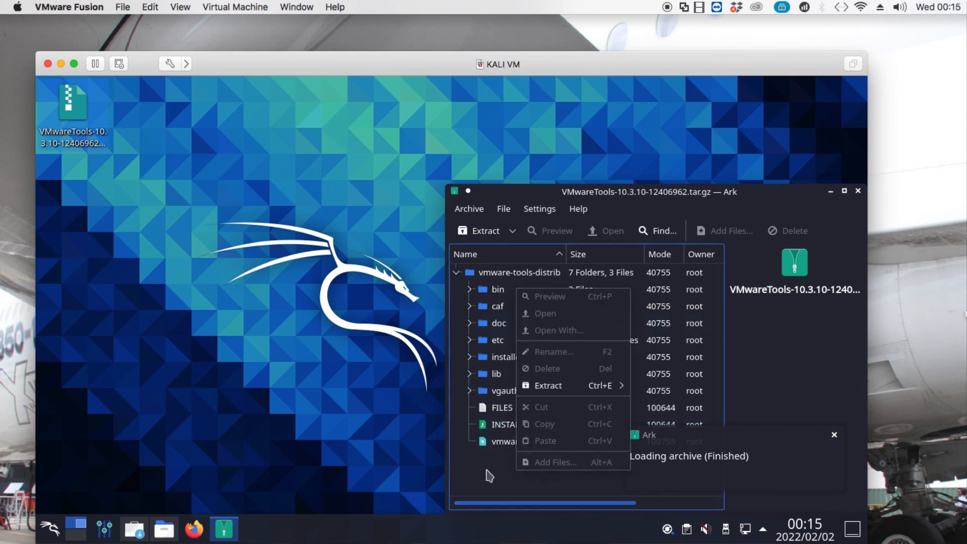
click(436, 171)
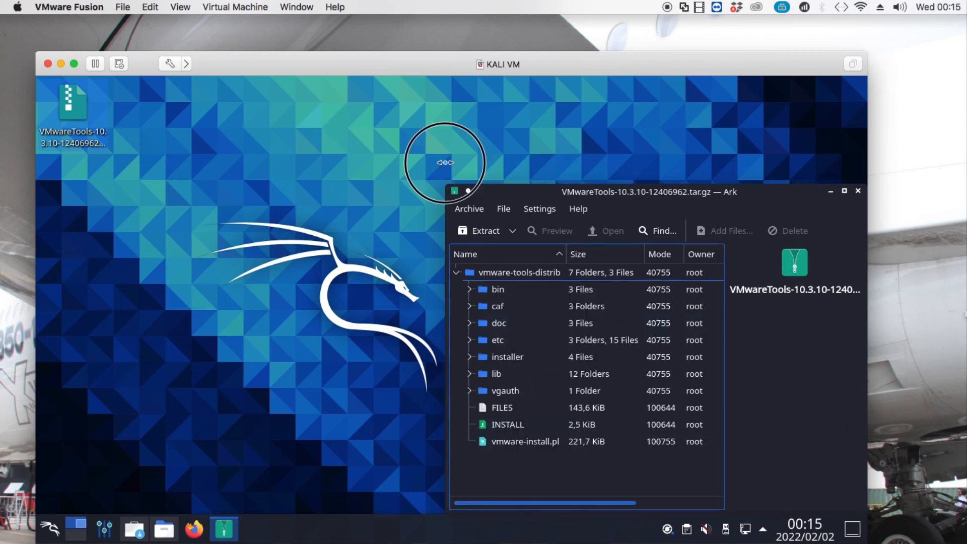
drag(505, 188, 259, 120)
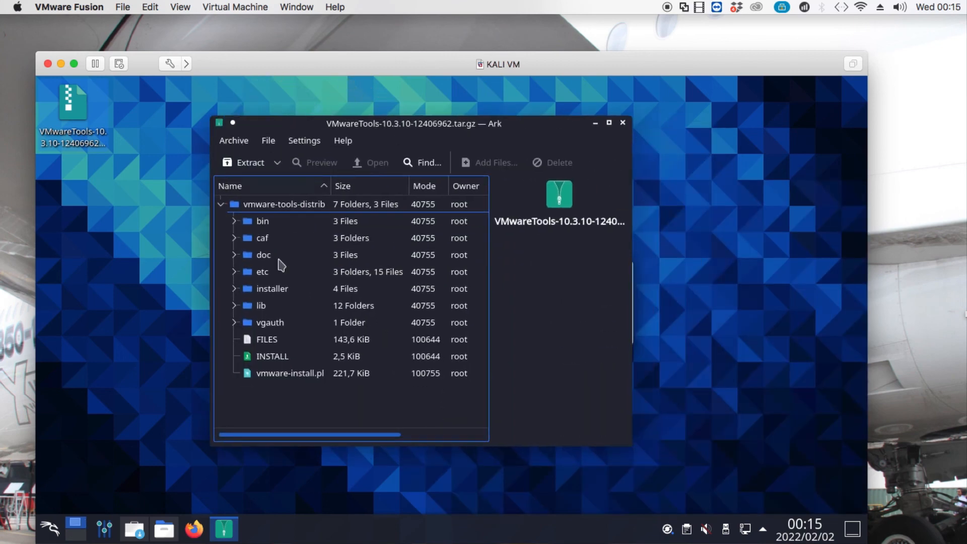
right_click(285, 396)
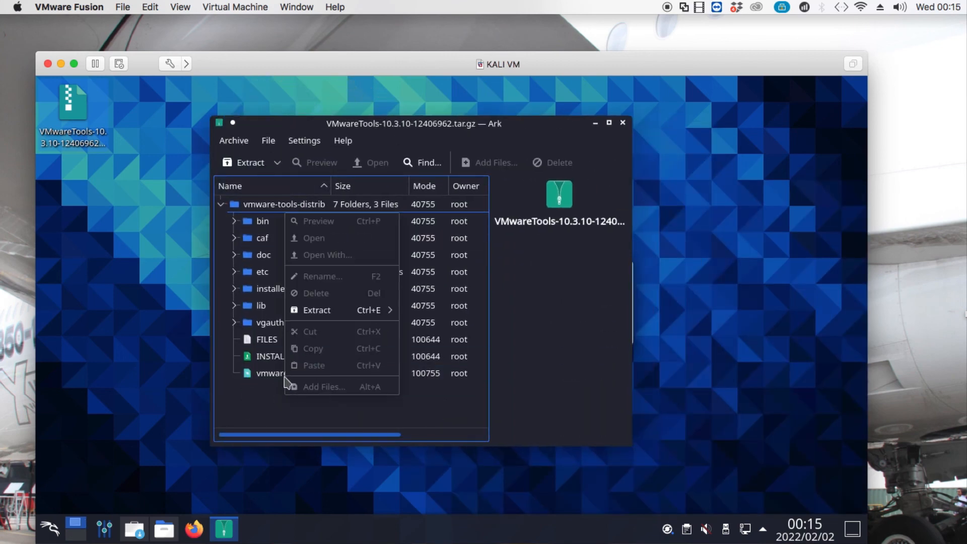
mouse_move(314, 309)
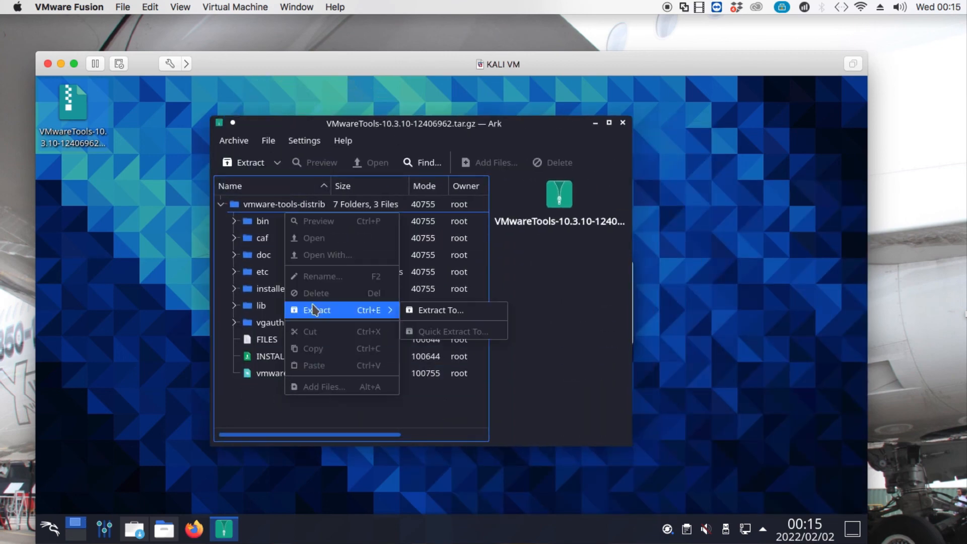
Extract all archive files into Downloads under the name vmware-tools, then close Ark.
click(436, 314)
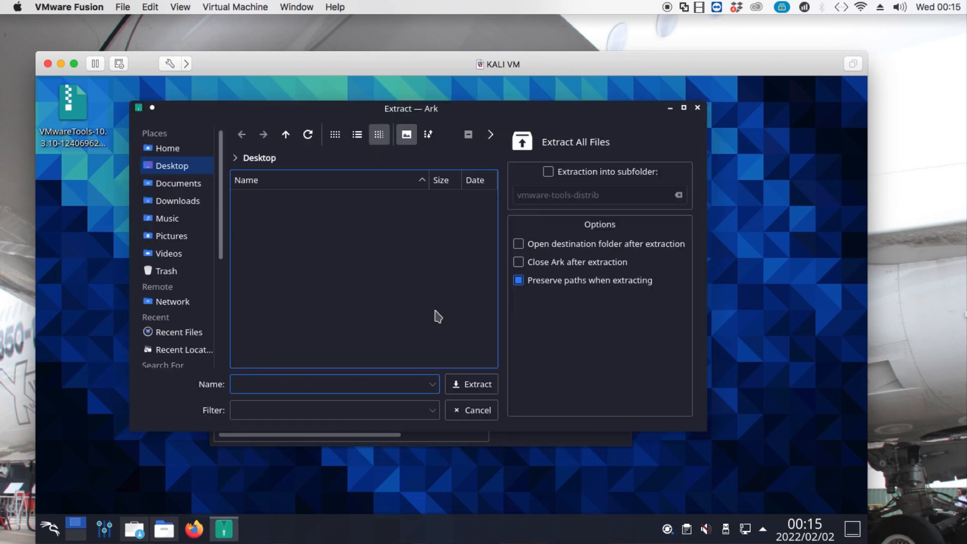
click(169, 199)
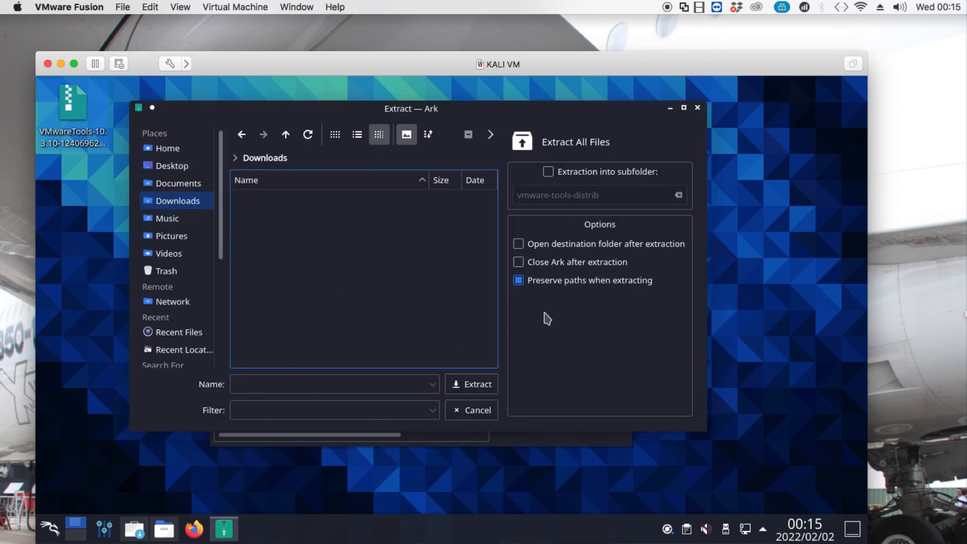
click(304, 383)
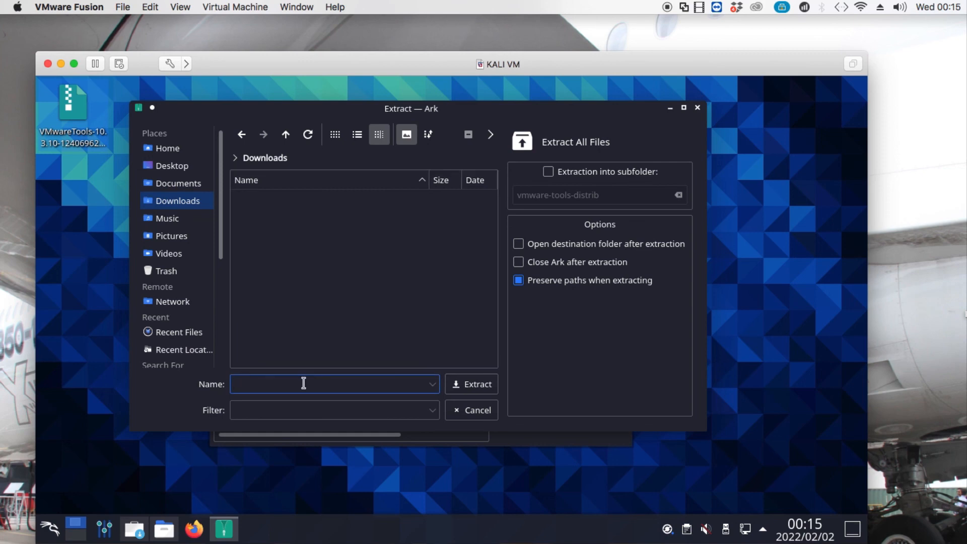
text(v)
text(mware-tools)
click(488, 390)
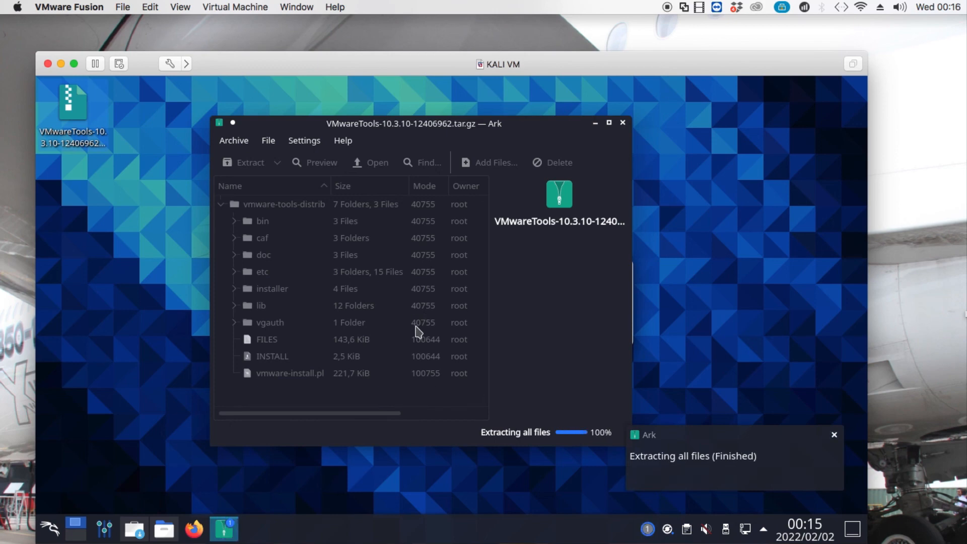
click(624, 122)
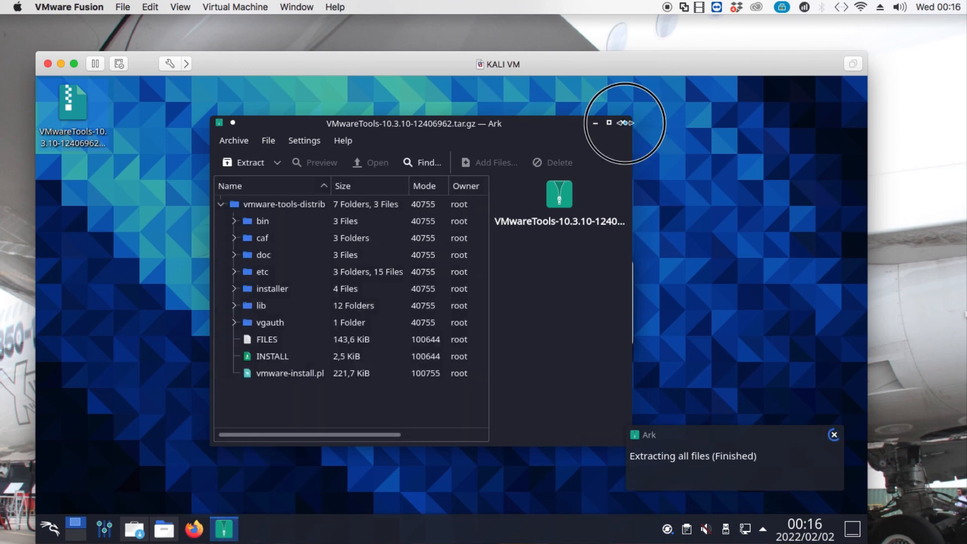
Open a Konsole terminal in Downloads/vmware-tools-distrib from the file manager.
click(165, 529)
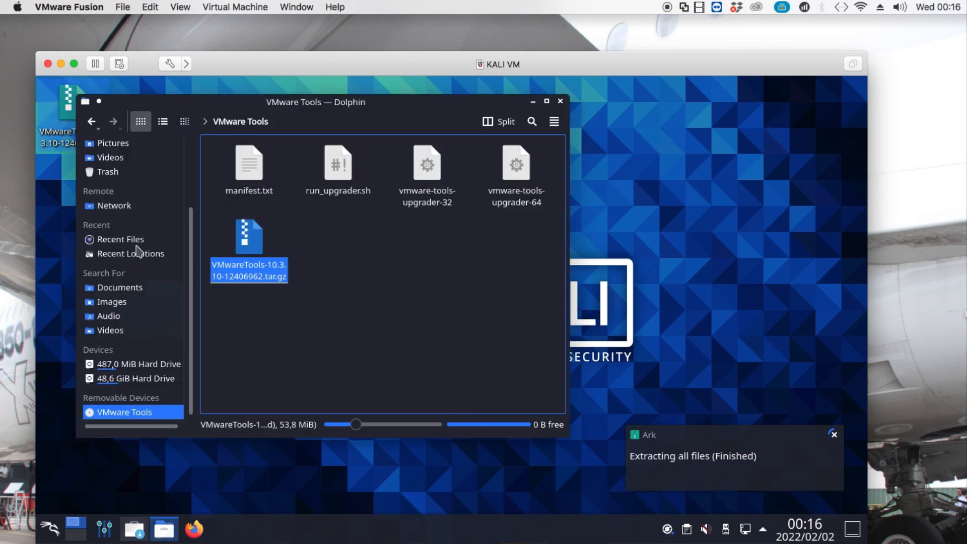
scroll(133, 290, up, 2)
click(120, 202)
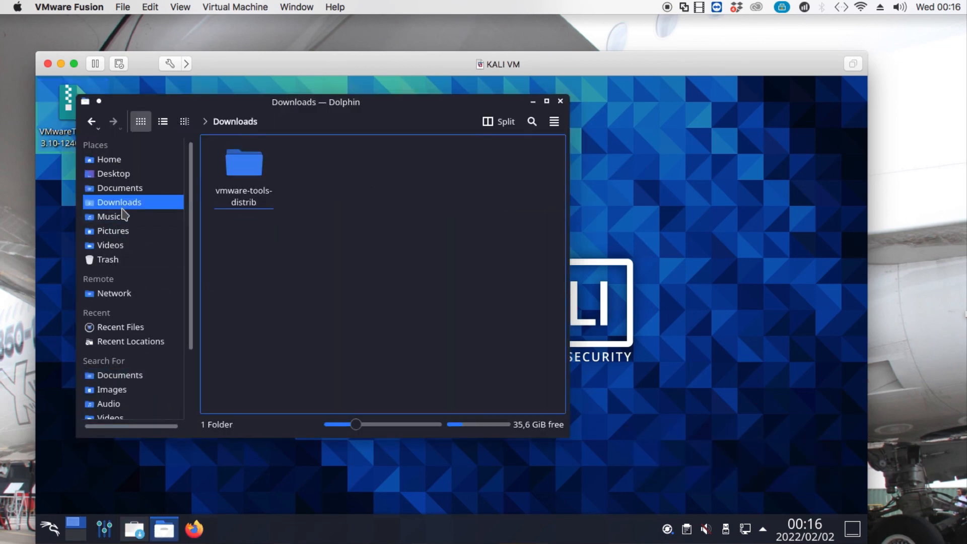
click(246, 167)
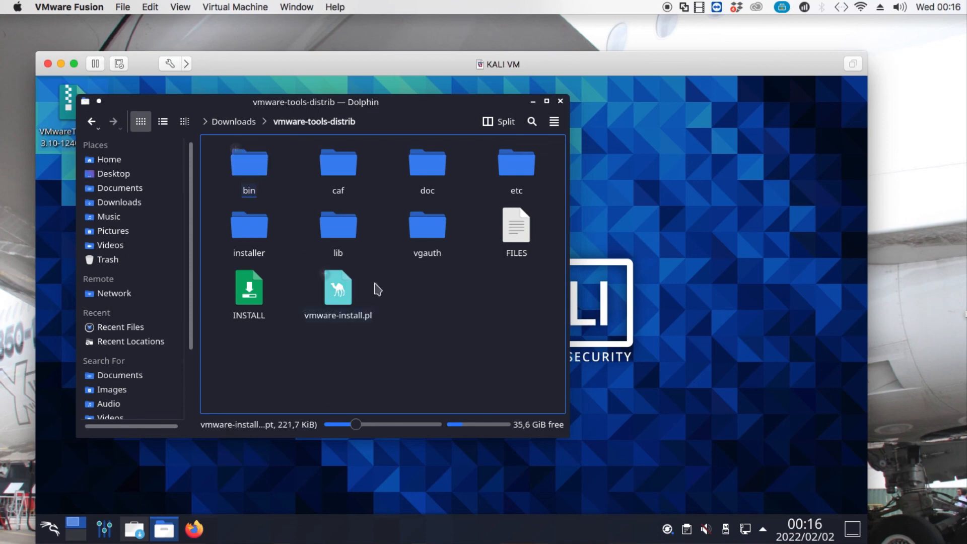
right_click(406, 292)
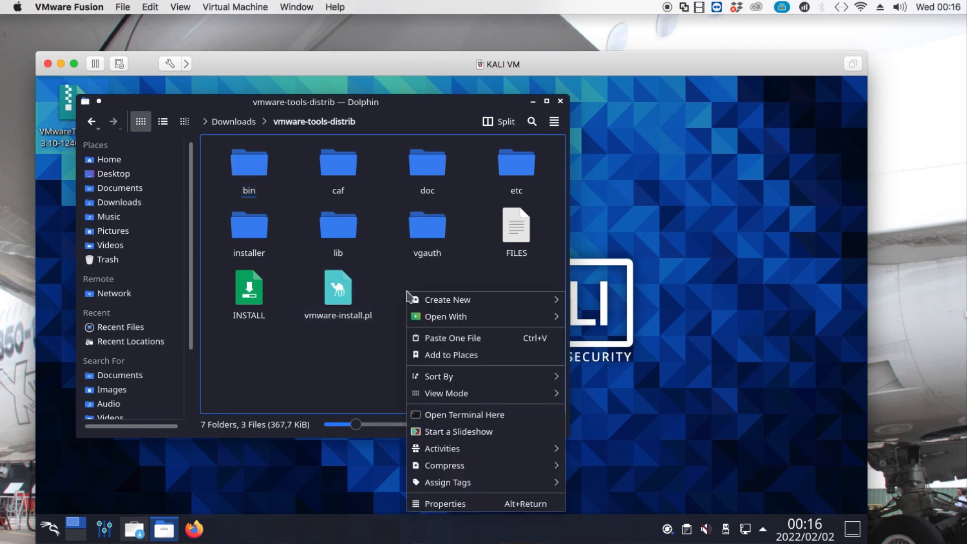
click(492, 415)
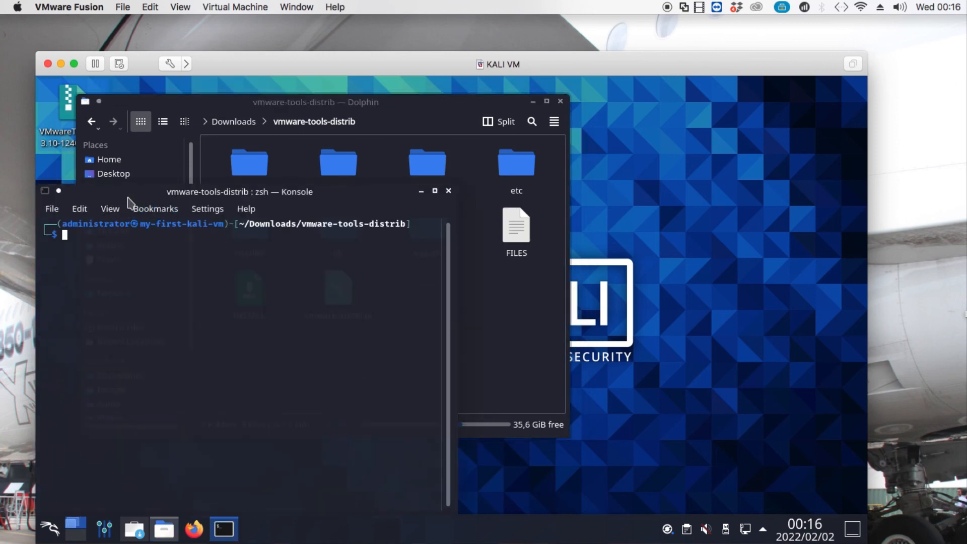
drag(151, 195, 502, 172)
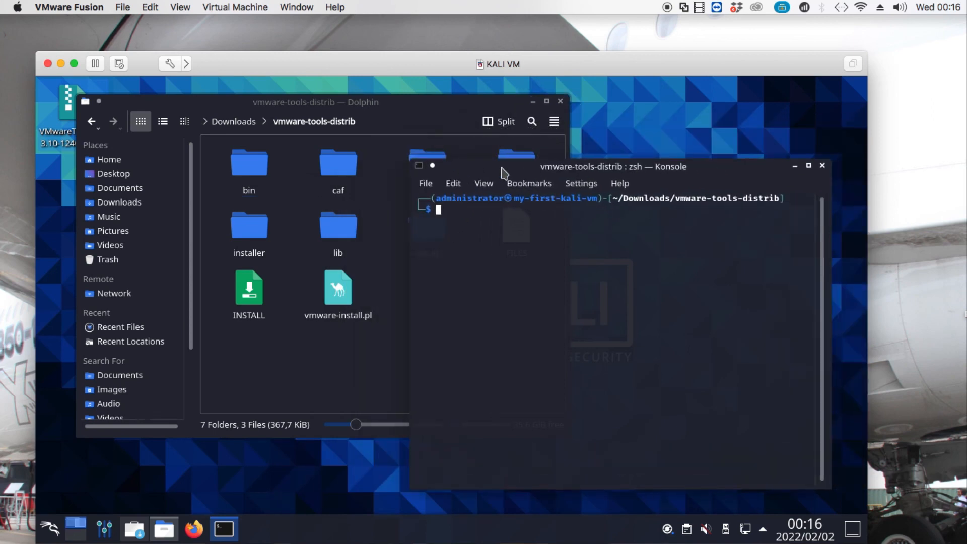
Become root with sudo su and the account password, then start typing ./vmware-install.
text(sudo su)
key(Return)
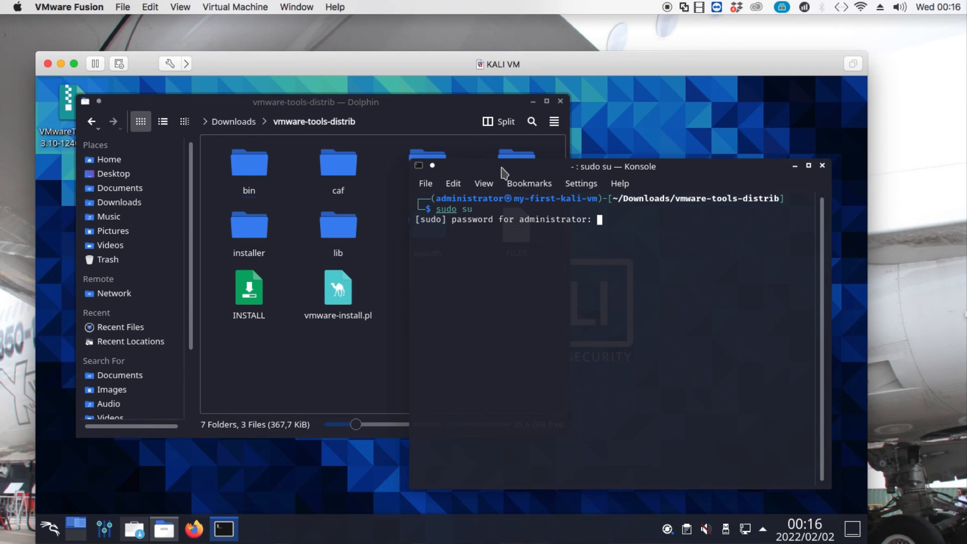
key(Return)
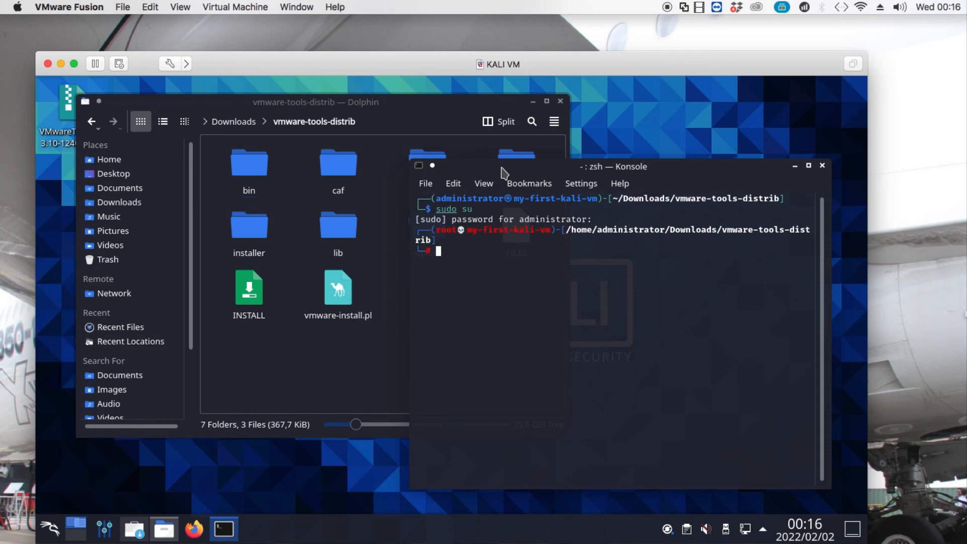
drag(501, 173, 488, 154)
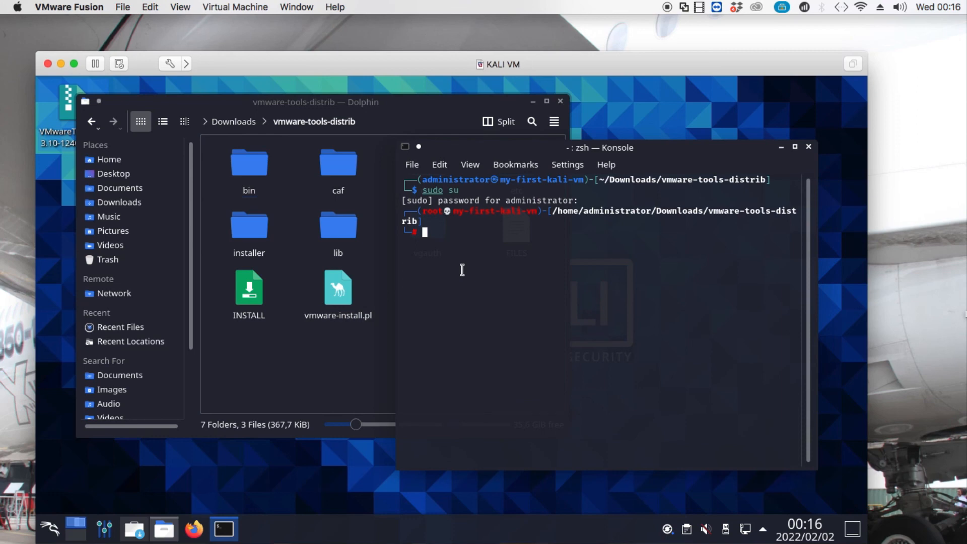
text(./)
text(vmware)
text(-innsta)
text(ll)
key(BackSpace)
key(BackSpace)
key(BackSpace)
key(BackSpace)
key(BackSpace)
key(BackSpace)
key(BackSpace)
Run ./vmware-install.pl and answer no to its prompt, aborting the install.
text(nstya)
key(BackSpace)
key(BackSpace)
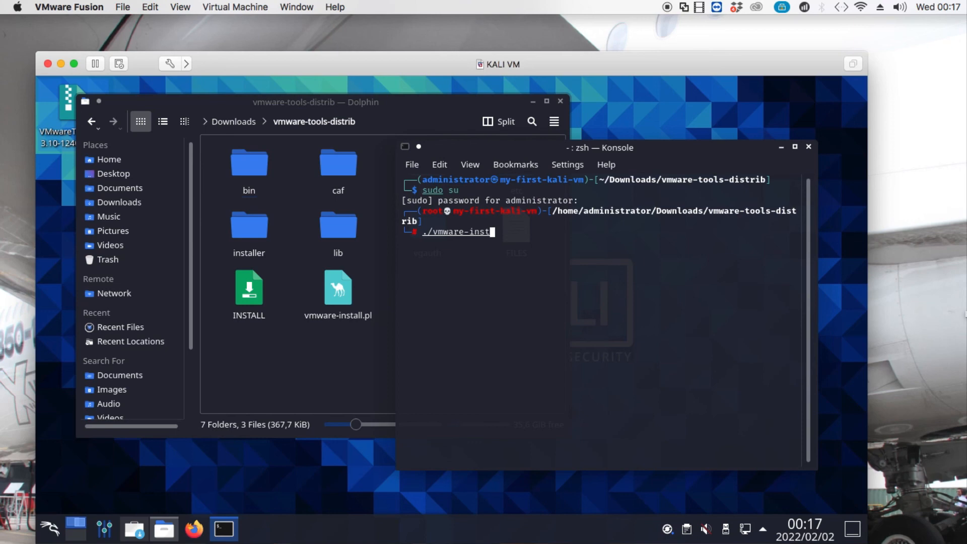
text(all.pl)
key(Return)
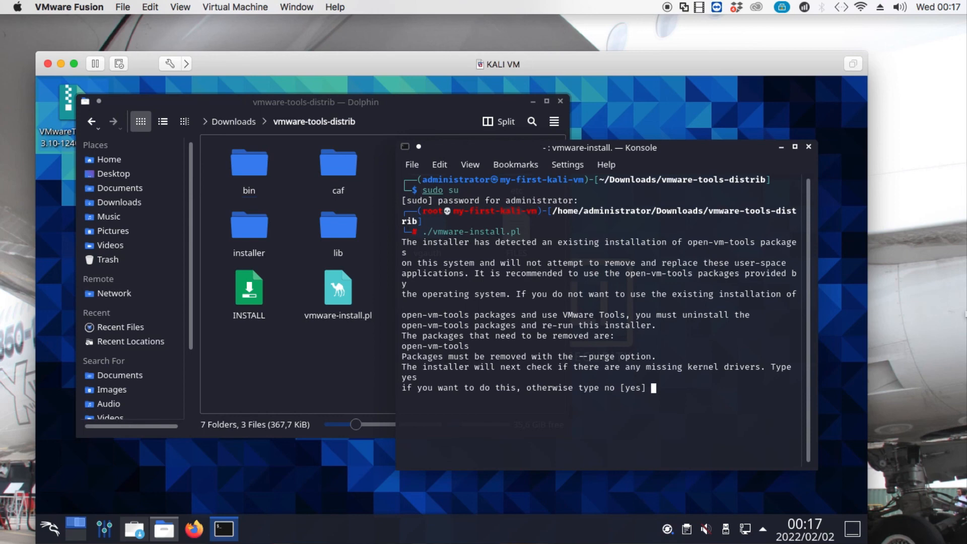
text(no)
key(Return)
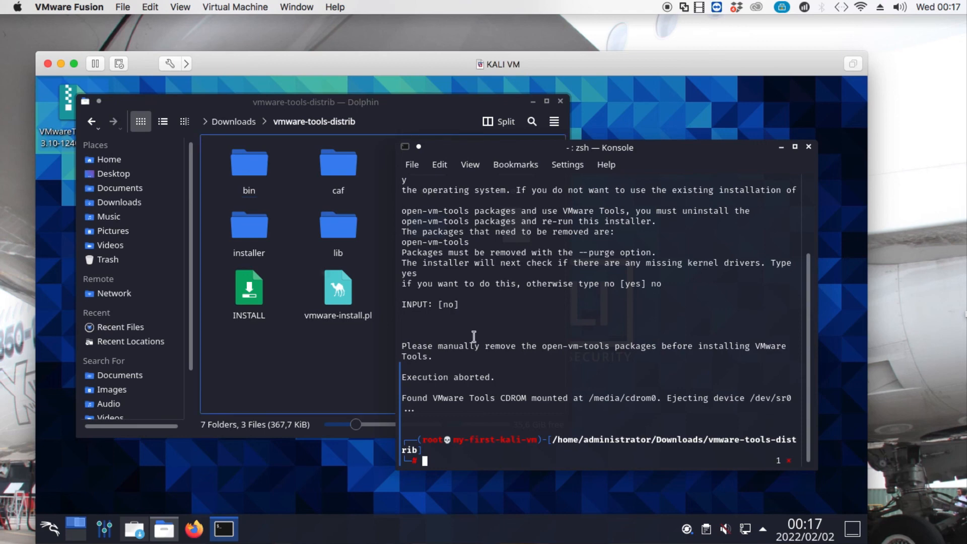
Close Konsole and the Dolphin file manager, leaving the bare desktop.
click(809, 147)
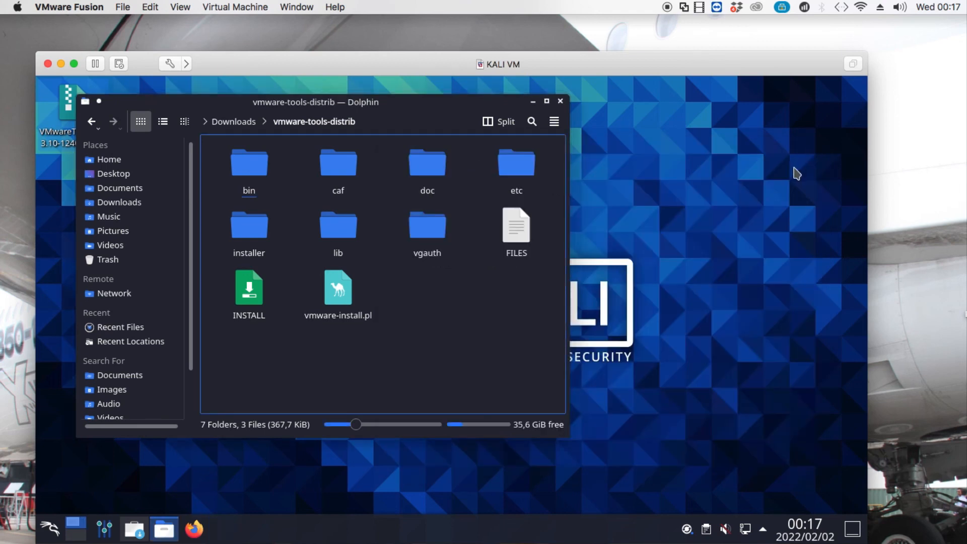
drag(193, 122, 220, 149)
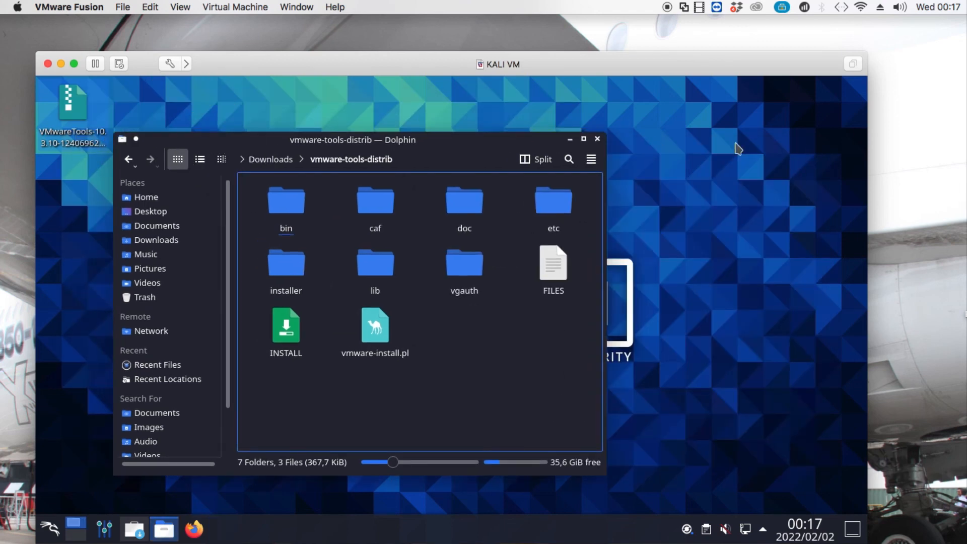
click(602, 136)
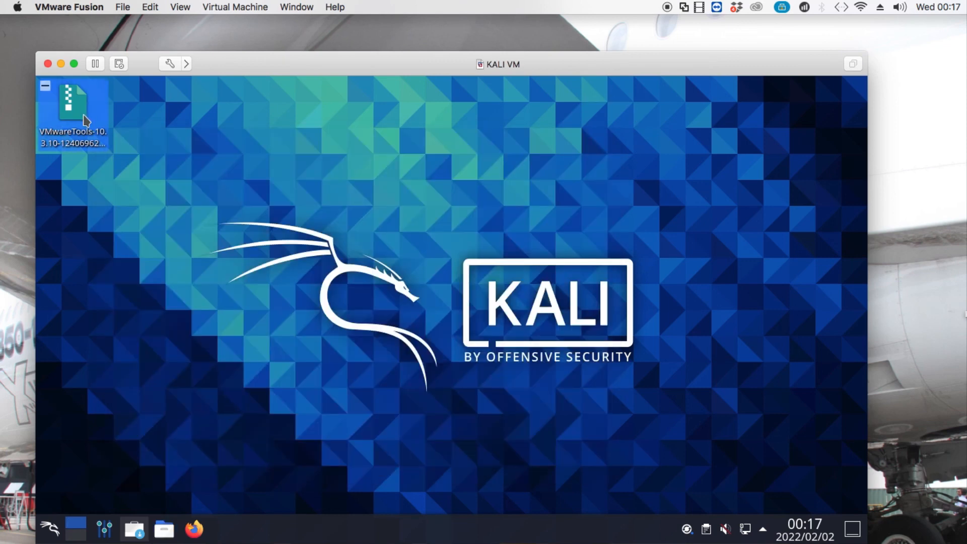